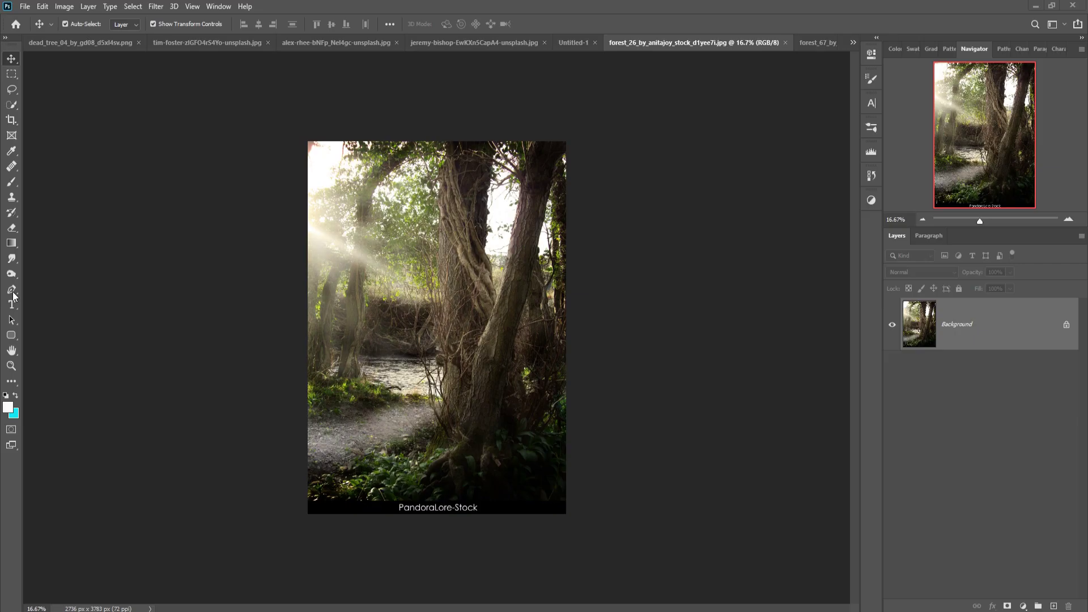
Pick the Pen tool in Path mode and zoom in on the forest_26 photo's central trunk
left_click(13, 292)
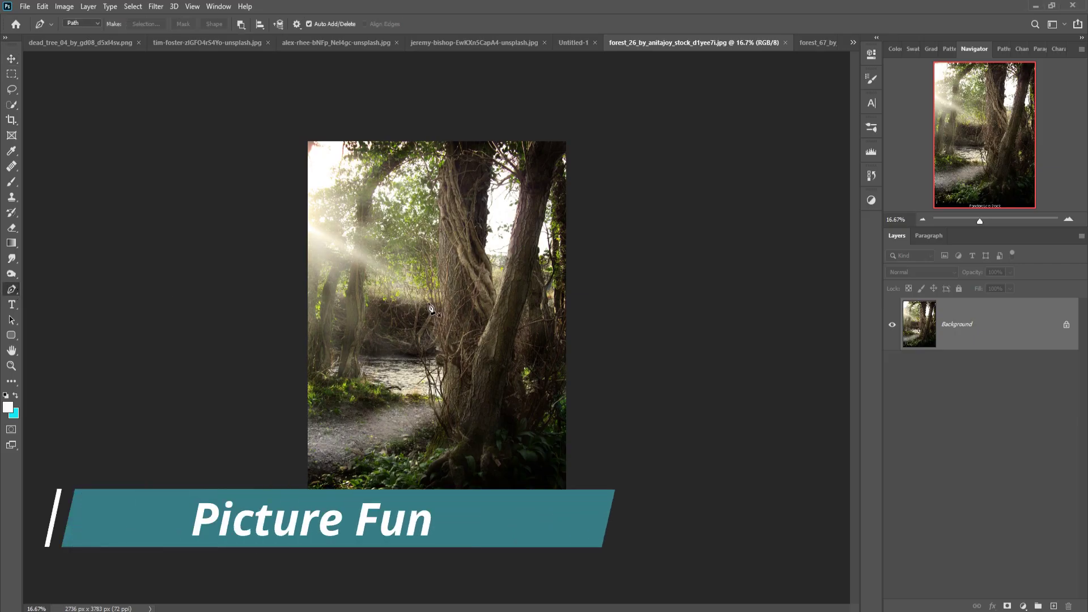
scroll(428, 302, "up", 2)
scroll(495, 337, "up", 2)
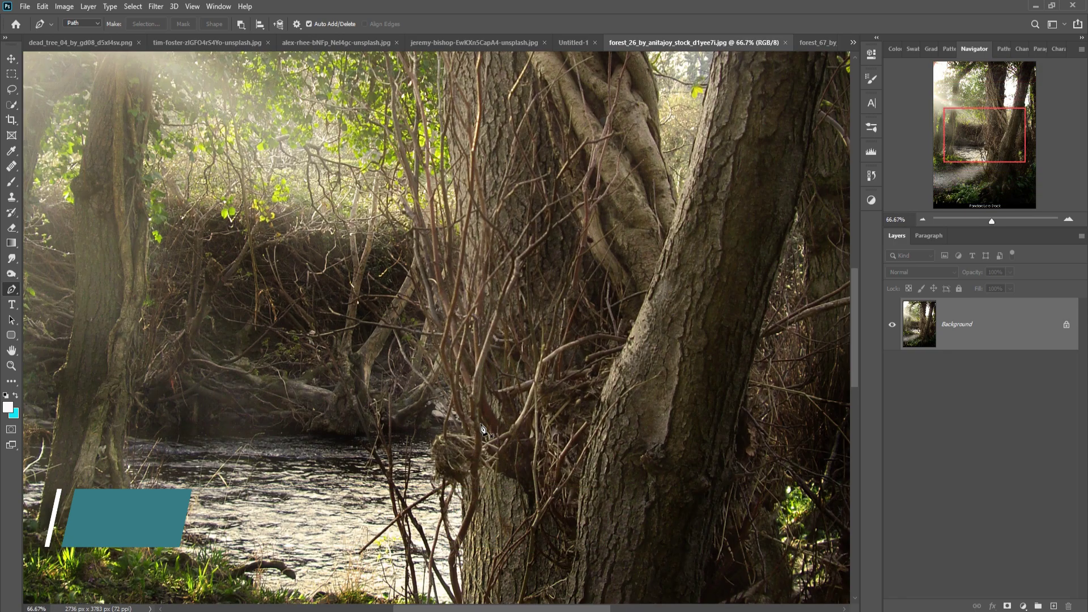
Trace the trunk's left edge upward, ending with a straight segment across its top
left_click_drag(471, 431, 472, 447)
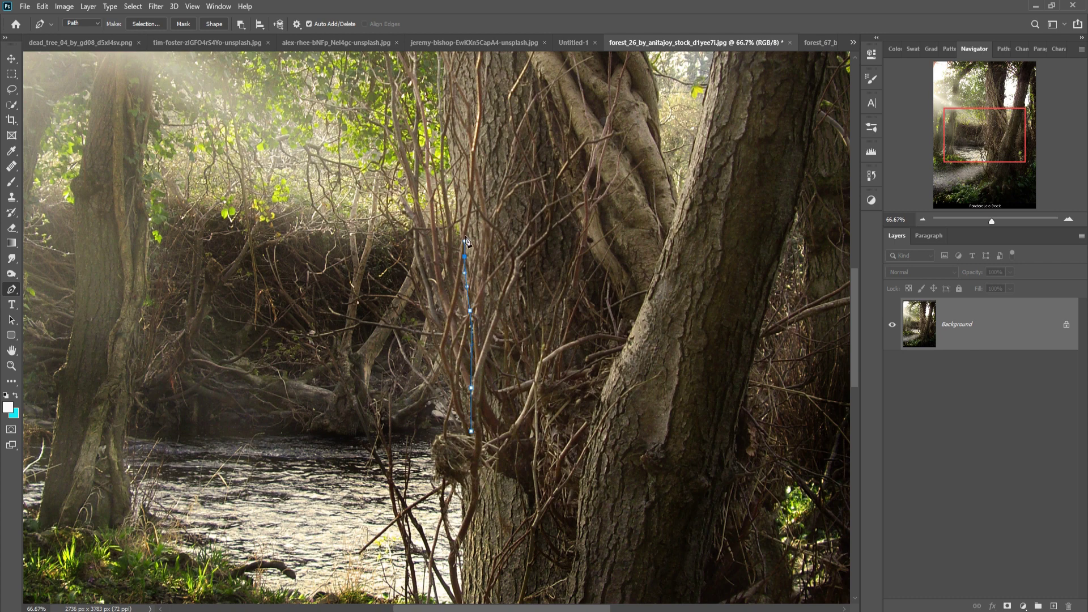
mouse_move(444, 115)
left_mouse_down()
mouse_move(446, 72)
mouse_move(496, 306)
left_mouse_up()
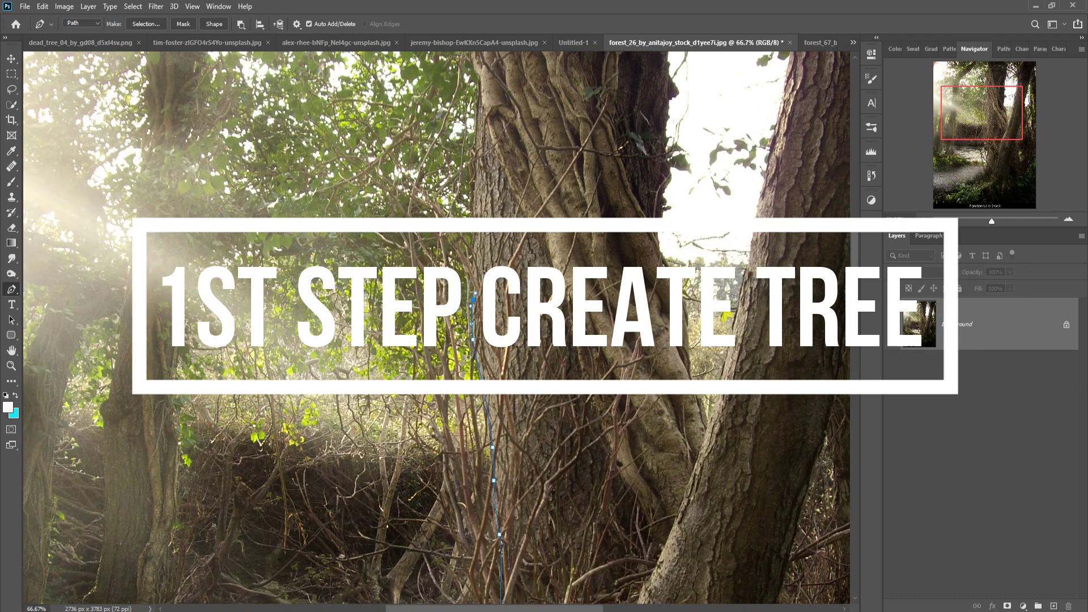
left_click_drag(474, 216, 476, 200)
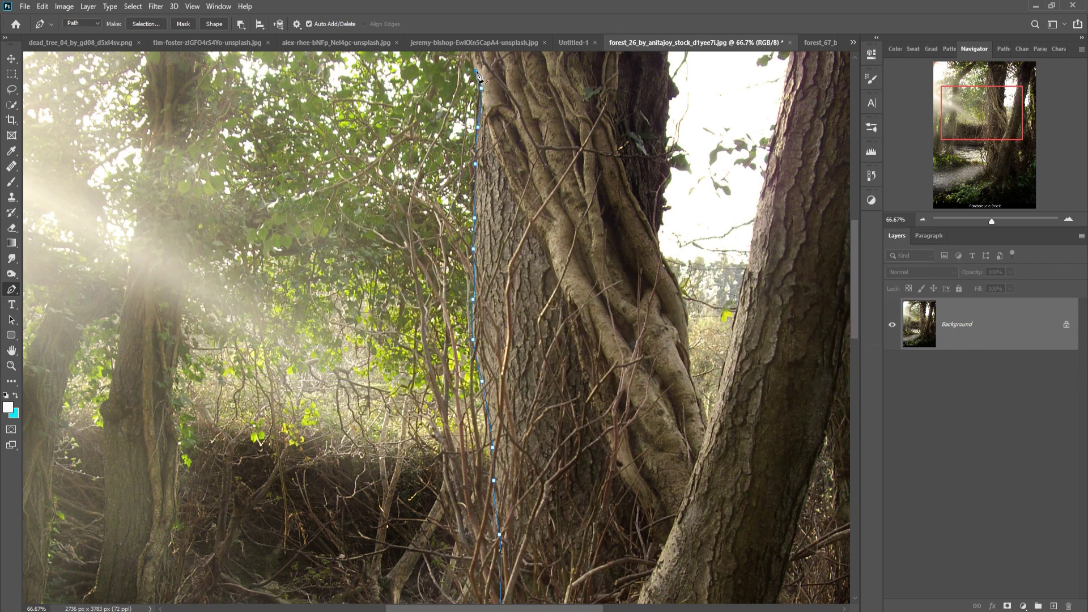
left_click_drag(479, 77, 526, 264)
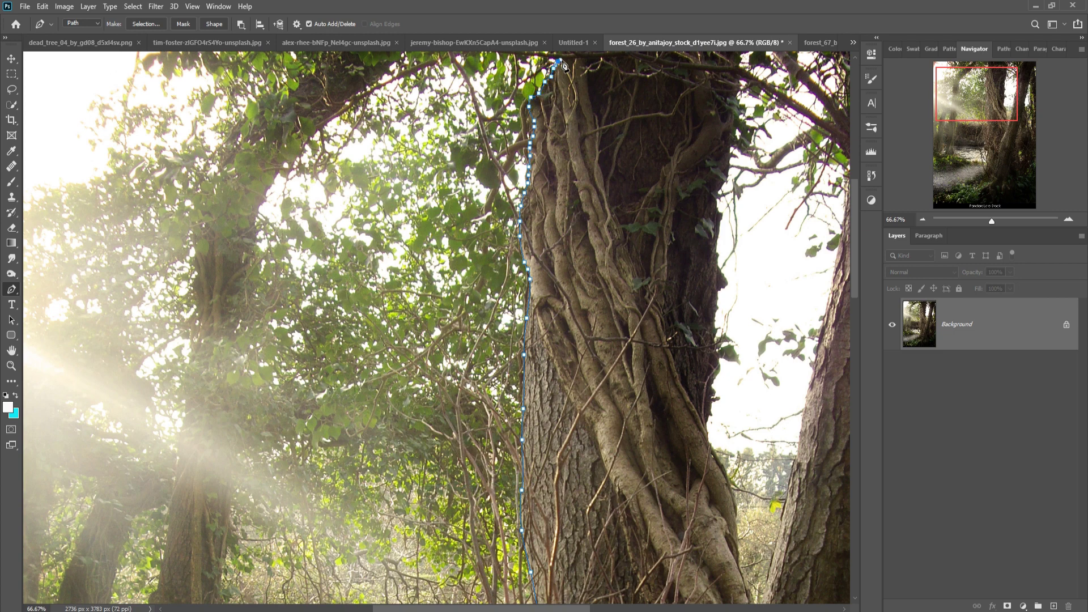
left_click_drag(578, 64, 596, 215)
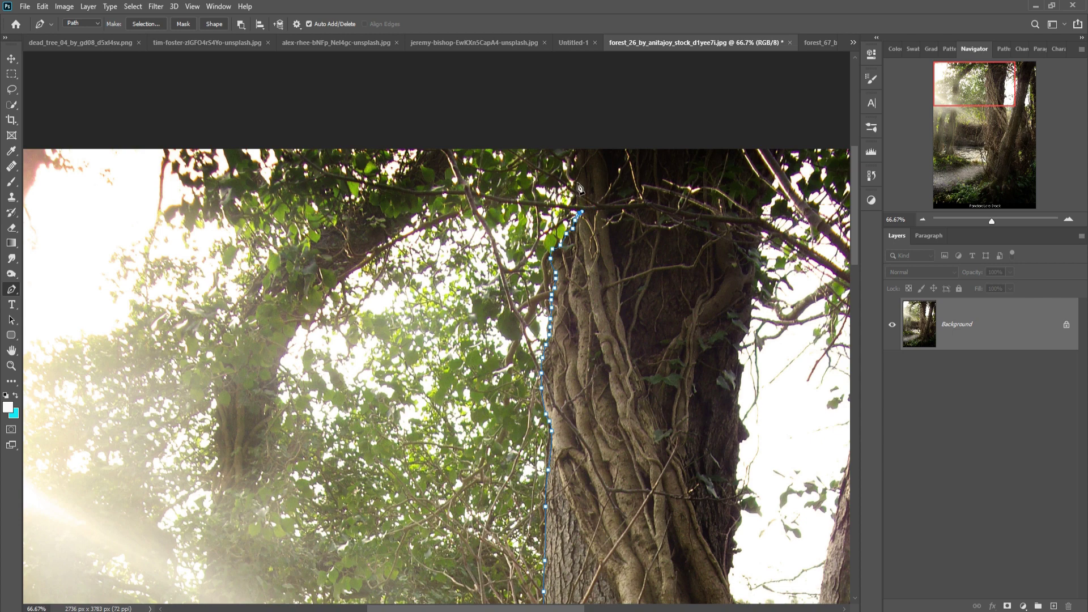
left_click(774, 148)
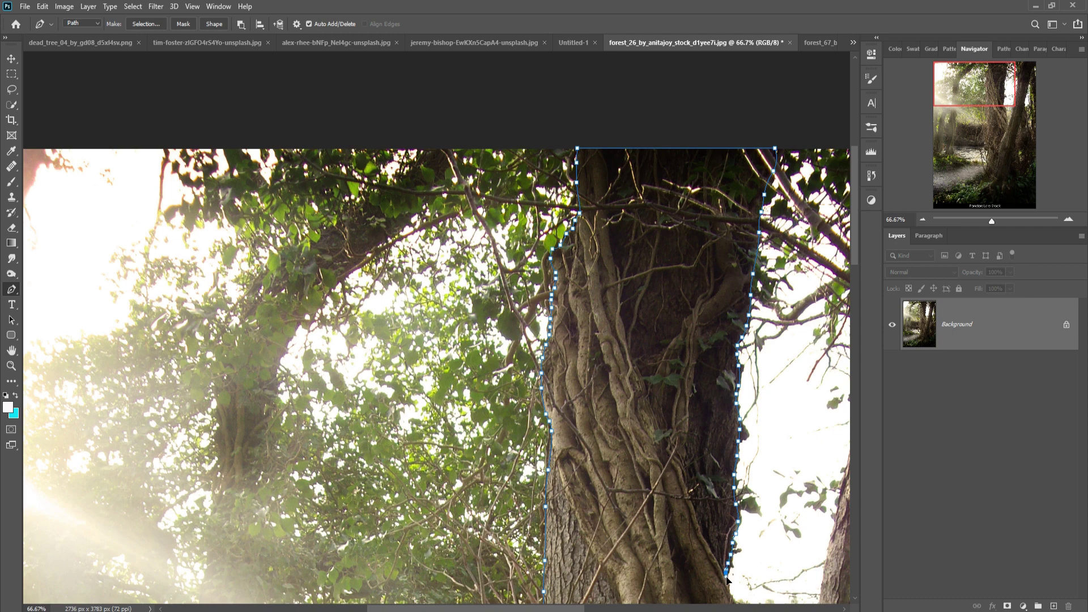
Trace down the trunk's right edge and close the path at its base
left_click_drag(736, 596, 626, 312)
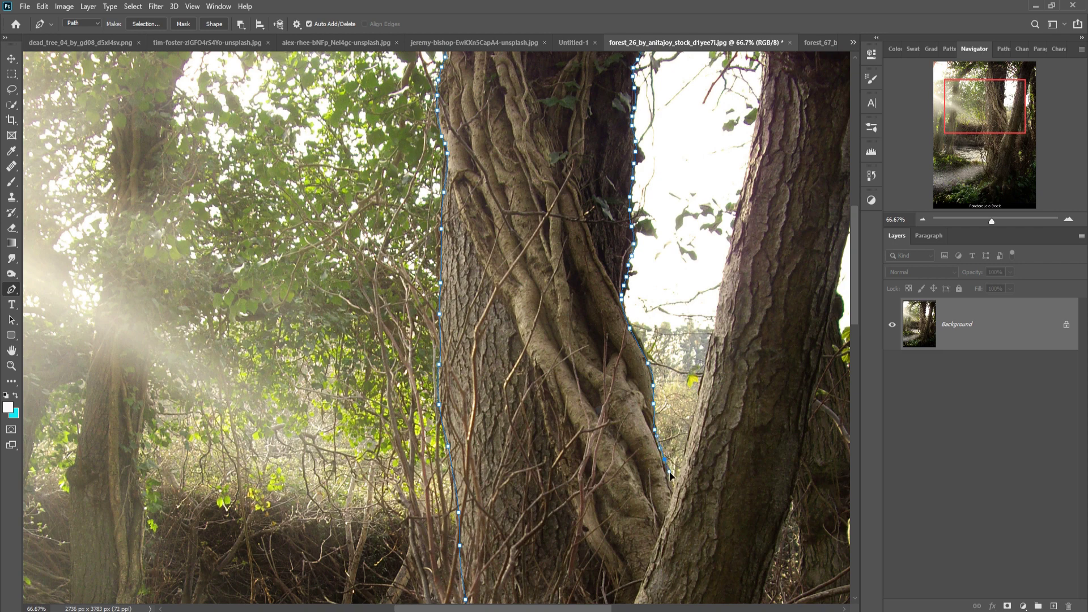
left_click_drag(670, 495, 706, 232)
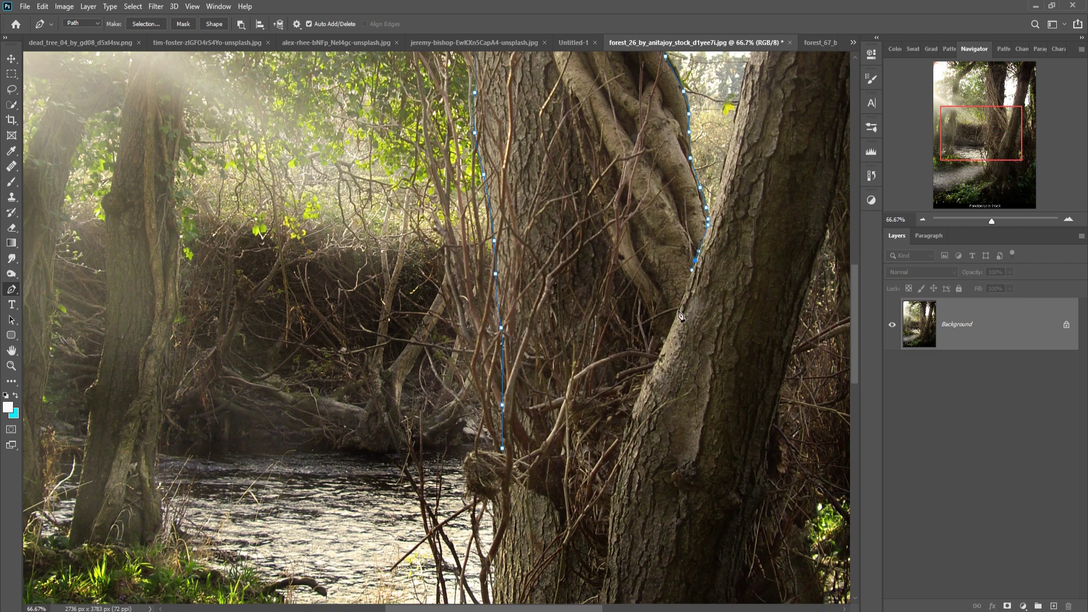
left_click_drag(616, 380, 600, 386)
right_click(562, 295)
Convert the trunk path into a selection and adjust it from the Select menu
left_click(596, 328)
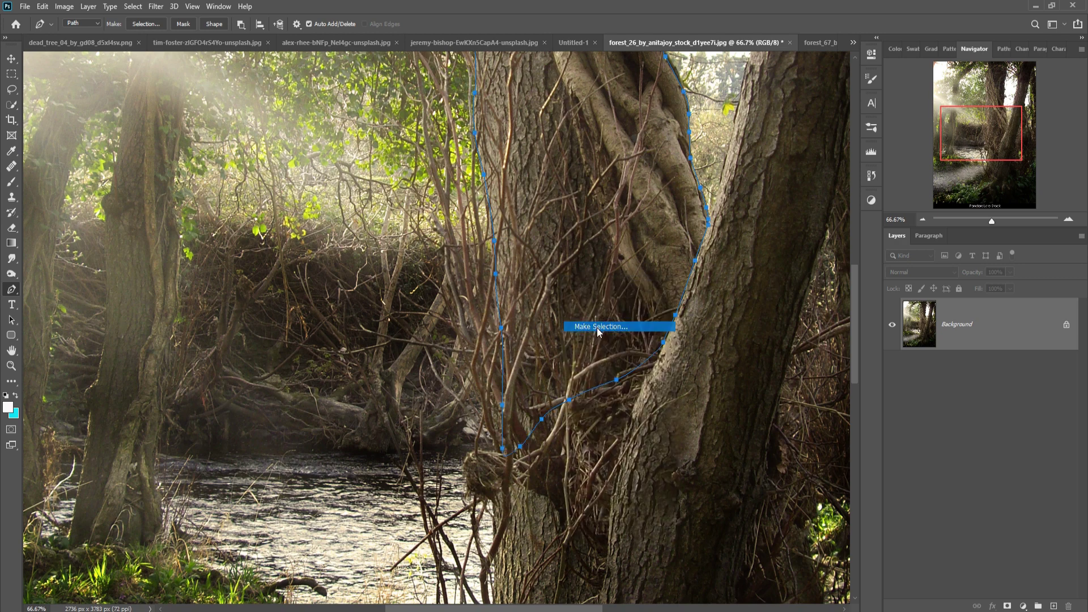
left_click(600, 167)
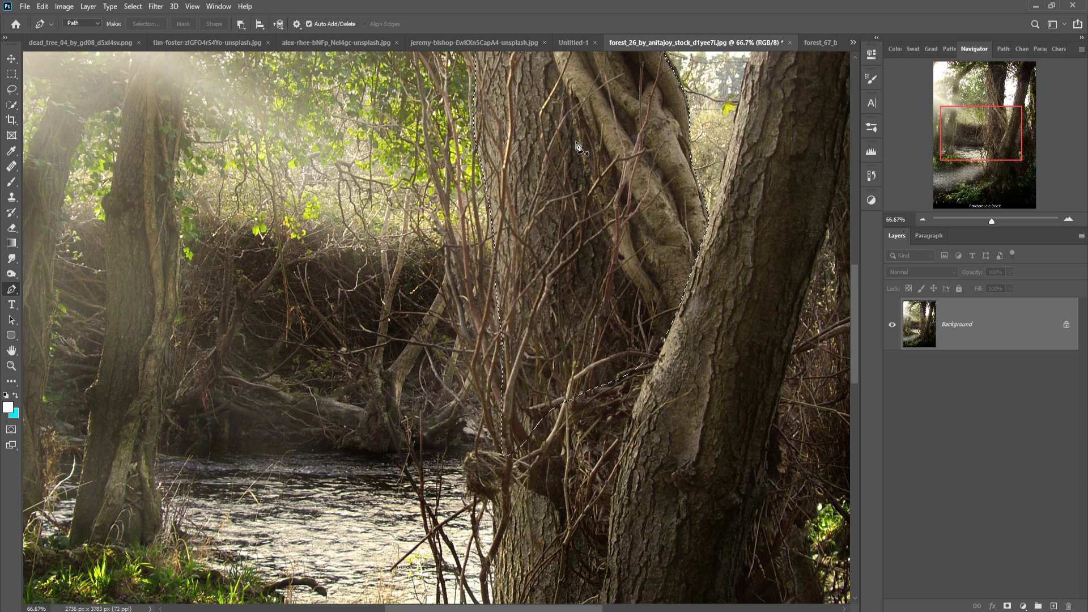
left_click(134, 7)
left_click(146, 28)
left_click(133, 6)
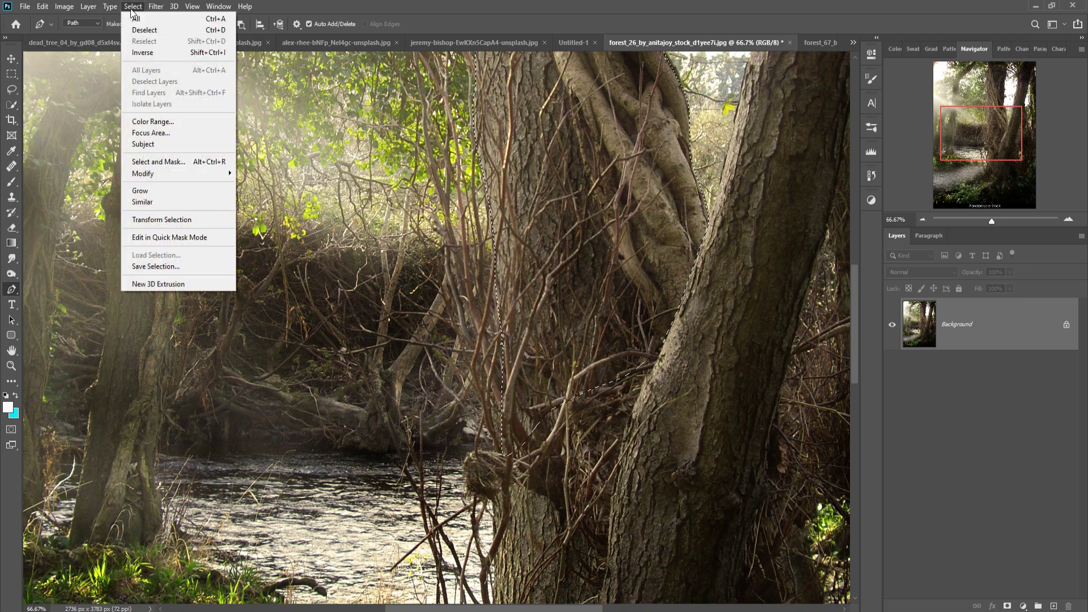
left_click(144, 52)
Drag the selected trunk into Untitled-1 as Layer 1 and close the floating forest window
key("v")
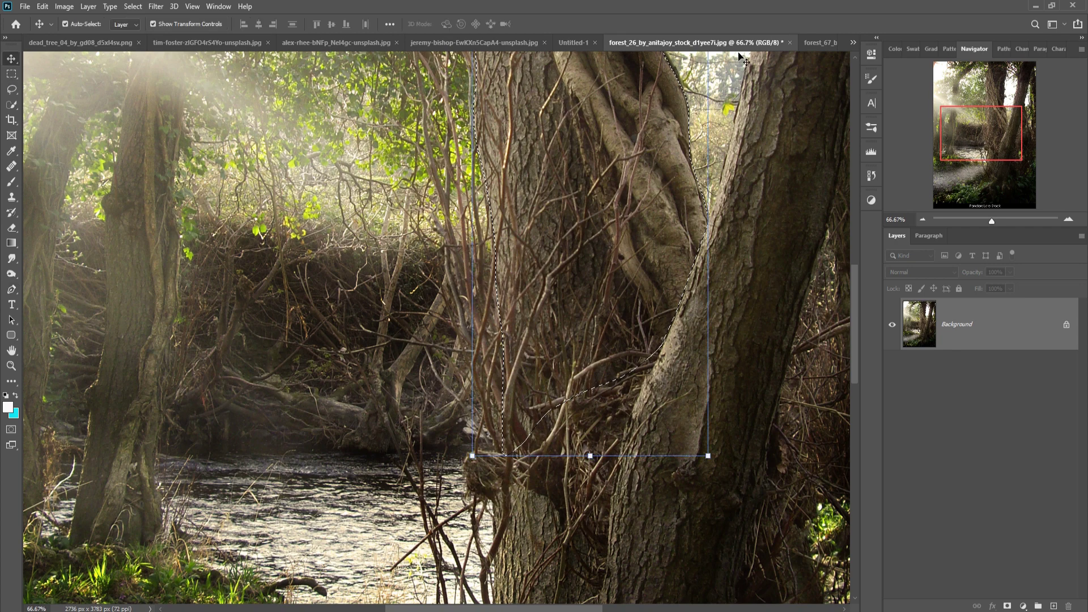
left_click_drag(691, 42, 689, 92)
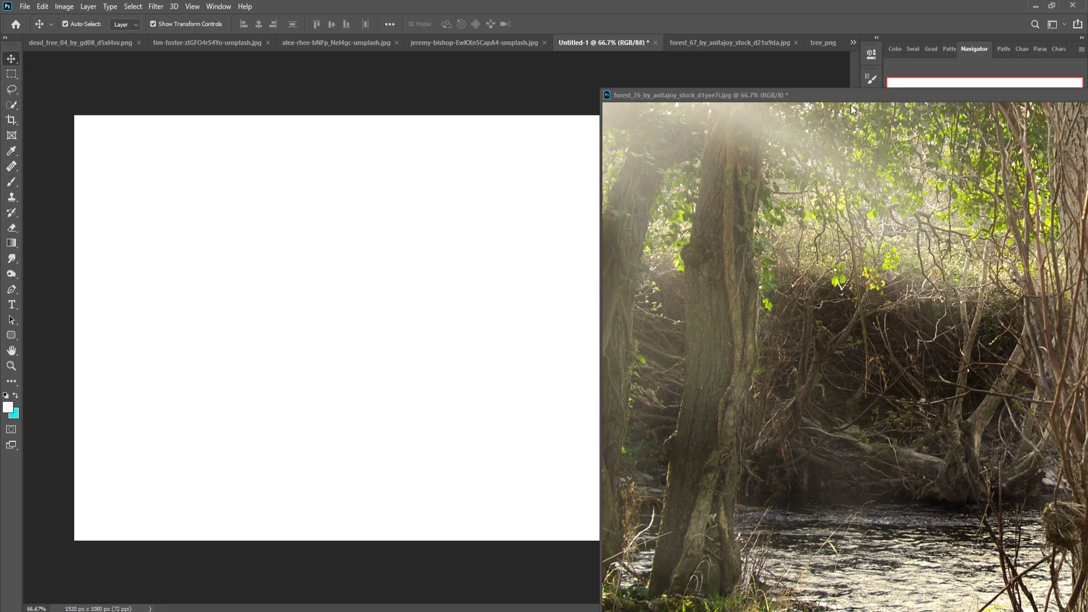
left_click_drag(607, 92, 256, 117)
mouse_move(815, 221)
left_mouse_down()
mouse_move(822, 243)
mouse_move(193, 277)
left_mouse_up()
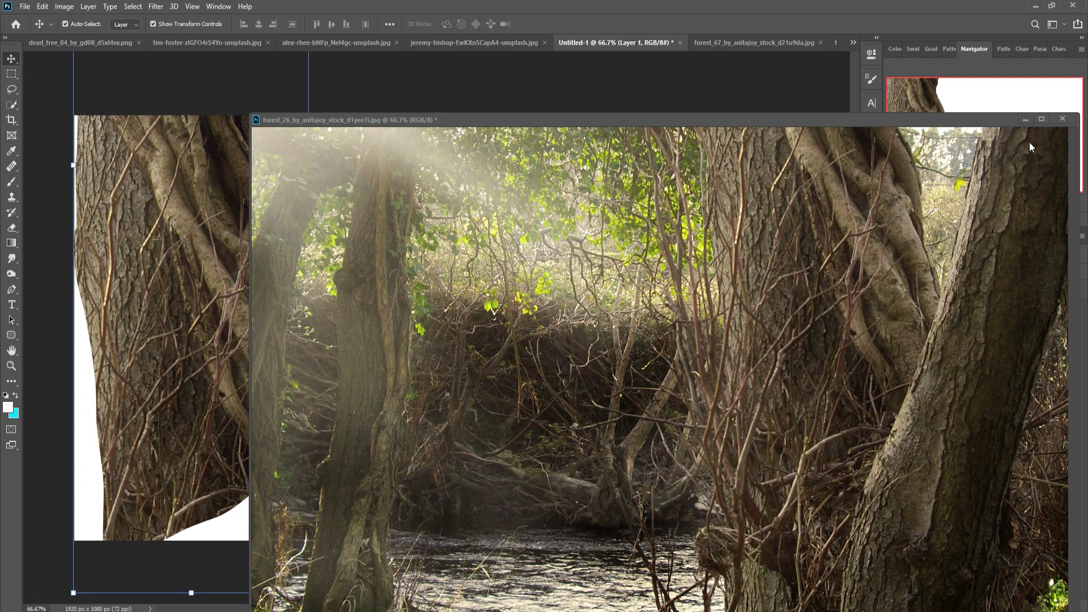
left_click(1025, 119)
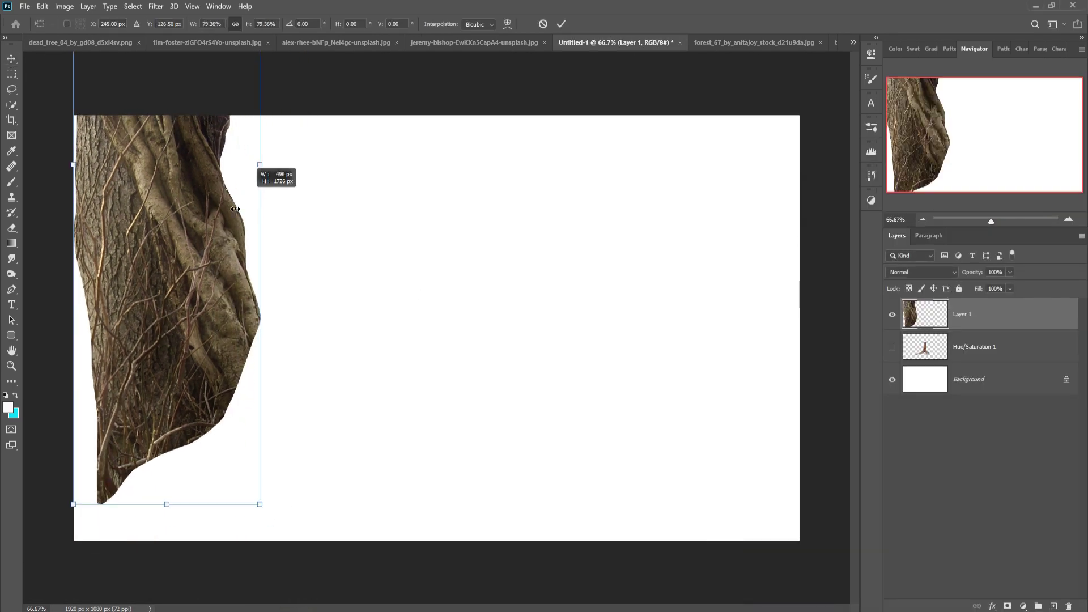
Scale the trunk down to about 25% near the canvas centre and commit
mouse_move(312, 172)
left_mouse_down()
mouse_move(137, 203)
mouse_move(471, 315)
mouse_move(433, 288)
mouse_move(431, 296)
left_mouse_up()
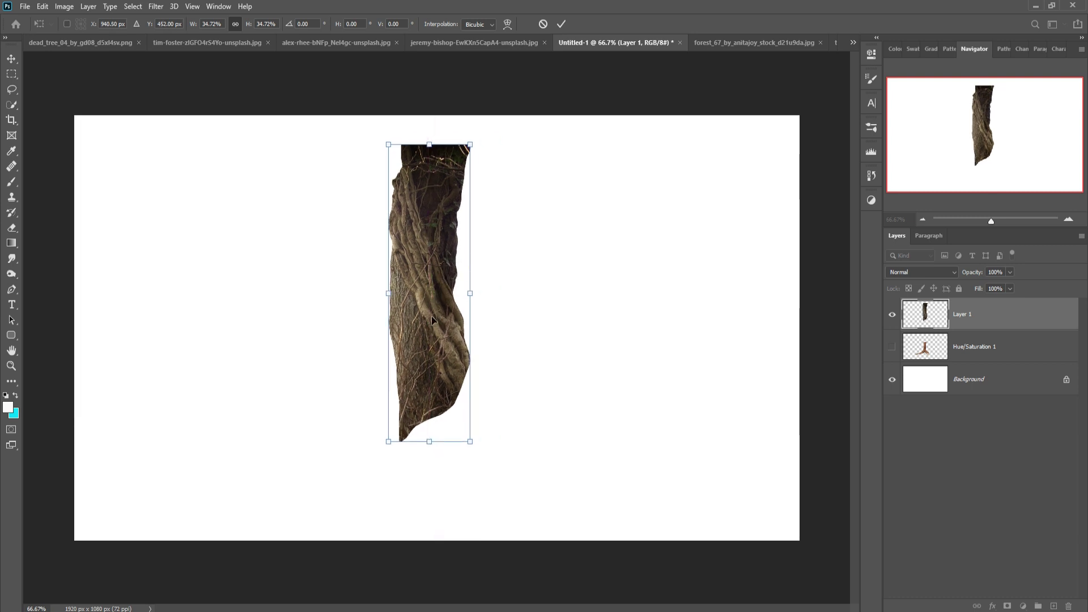
left_click_drag(469, 154, 447, 228)
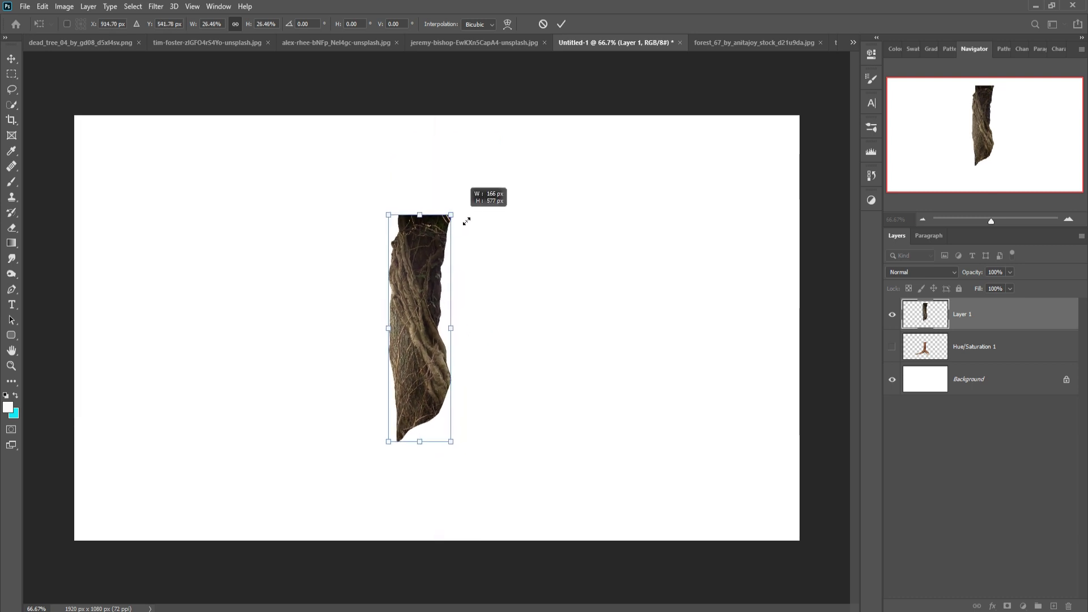
left_click_drag(428, 328, 431, 330)
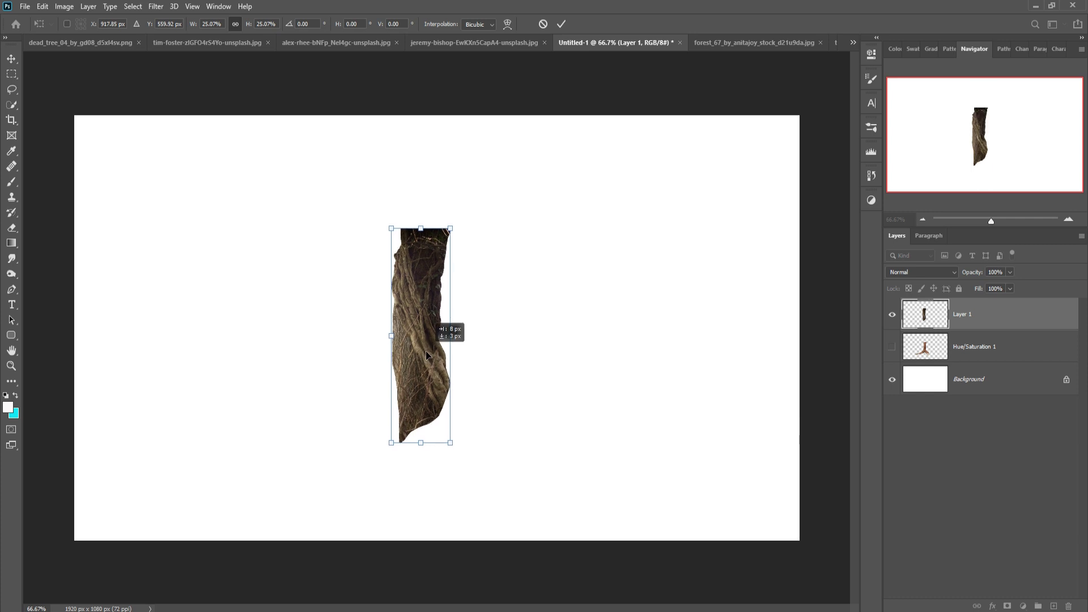
left_click(561, 24)
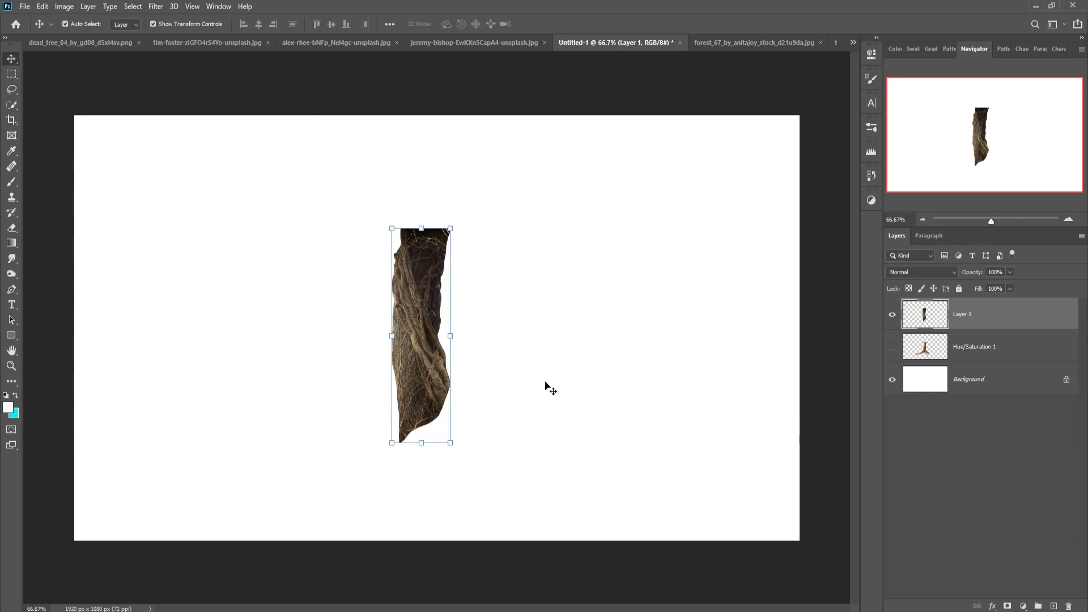
Puppet Warp the trunk with bottom, middle and top pins, bending its top left
left_click(45, 7)
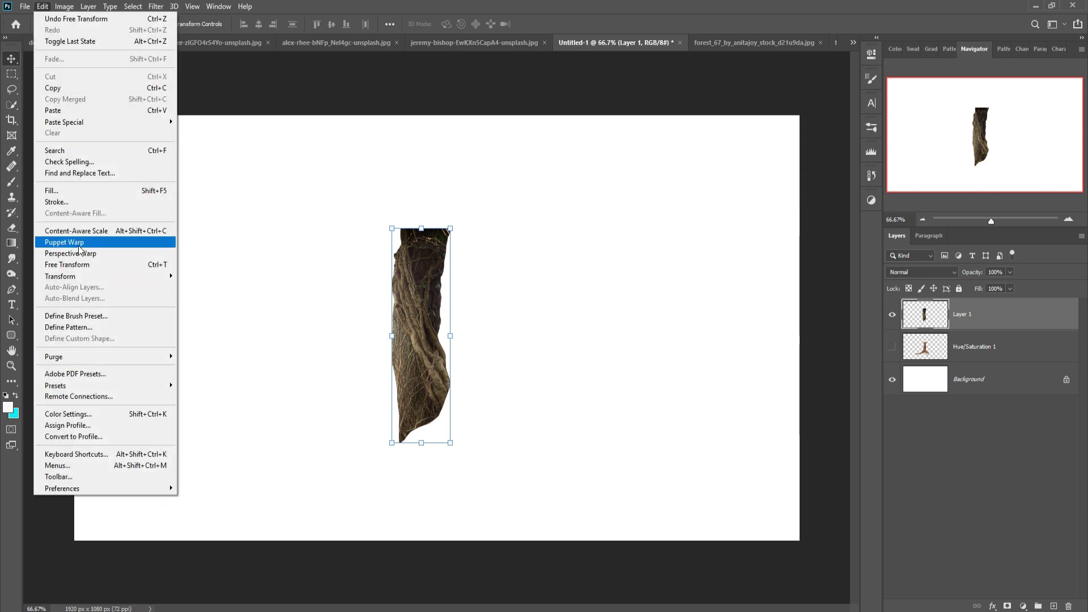
left_click(79, 243)
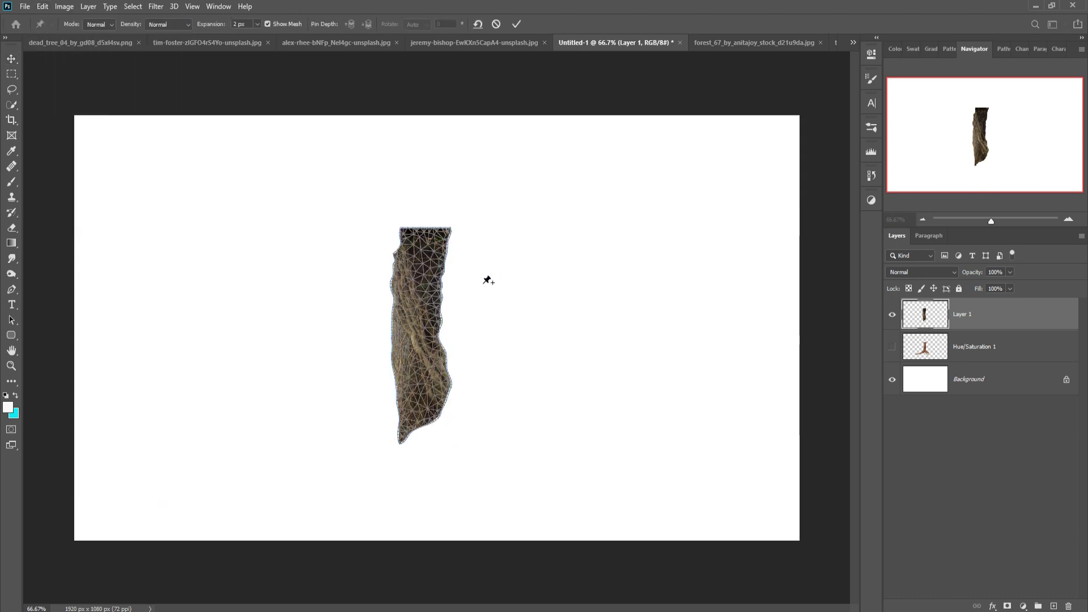
left_click(414, 409)
left_click(425, 325)
left_click(423, 251)
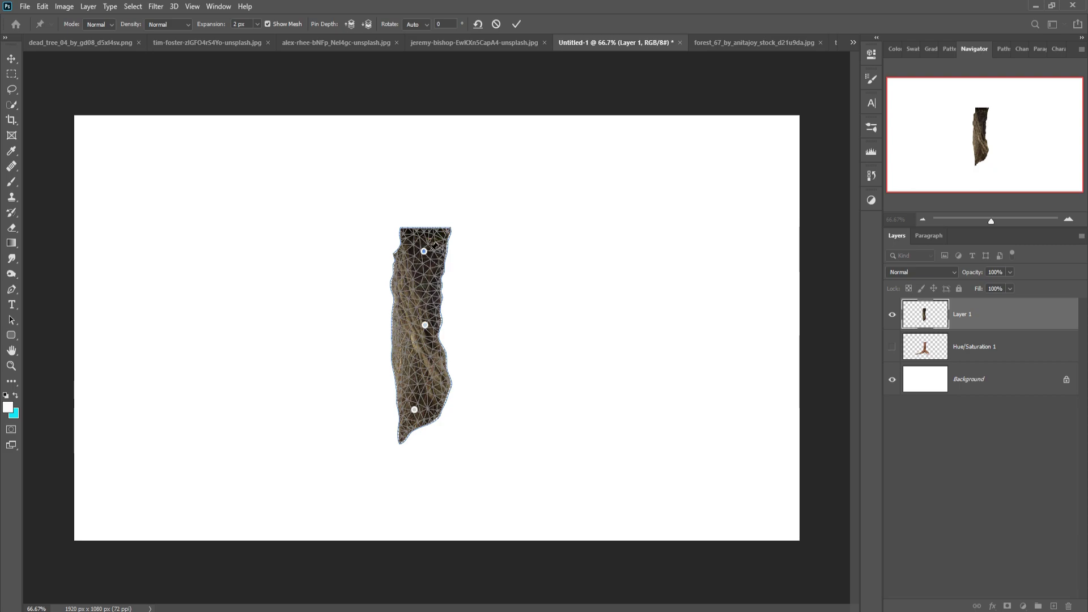
left_click_drag(424, 251, 374, 226)
key("Return")
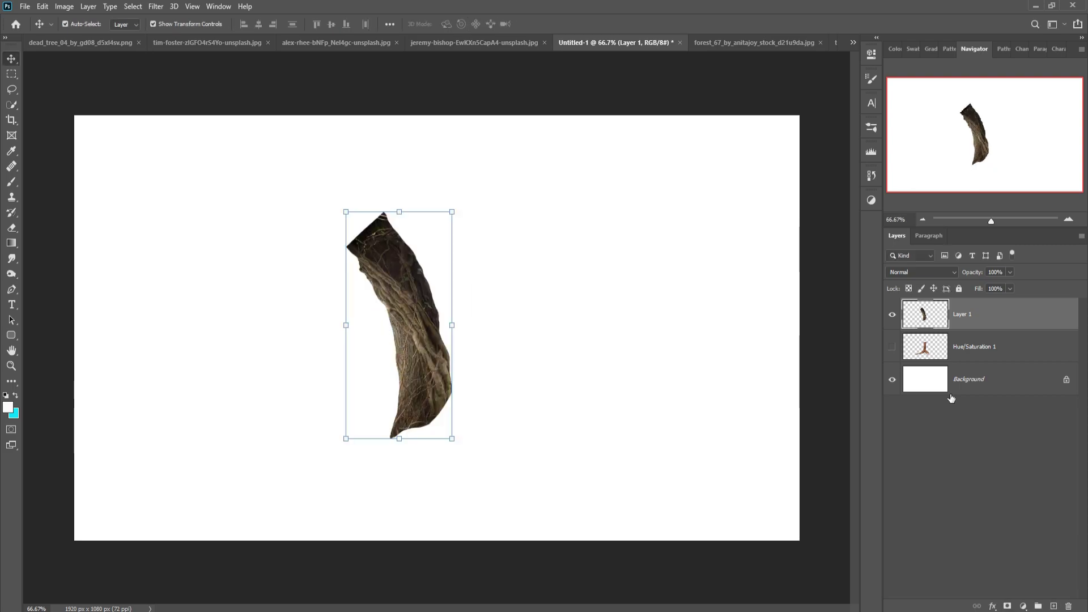
left_click_drag(775, 134, 764, 134)
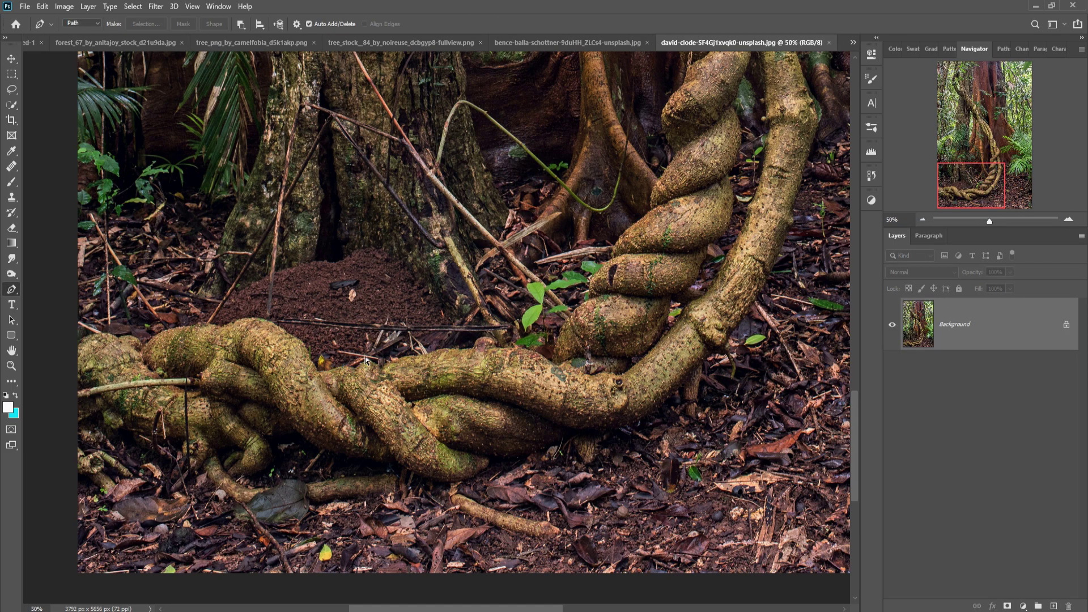
Zoom into the twisted-roots jungle photo to work on the stump's root base
scroll(678, 157, "up", 5)
scroll(567, 283, "up", 5)
scroll(538, 368, "up", 5)
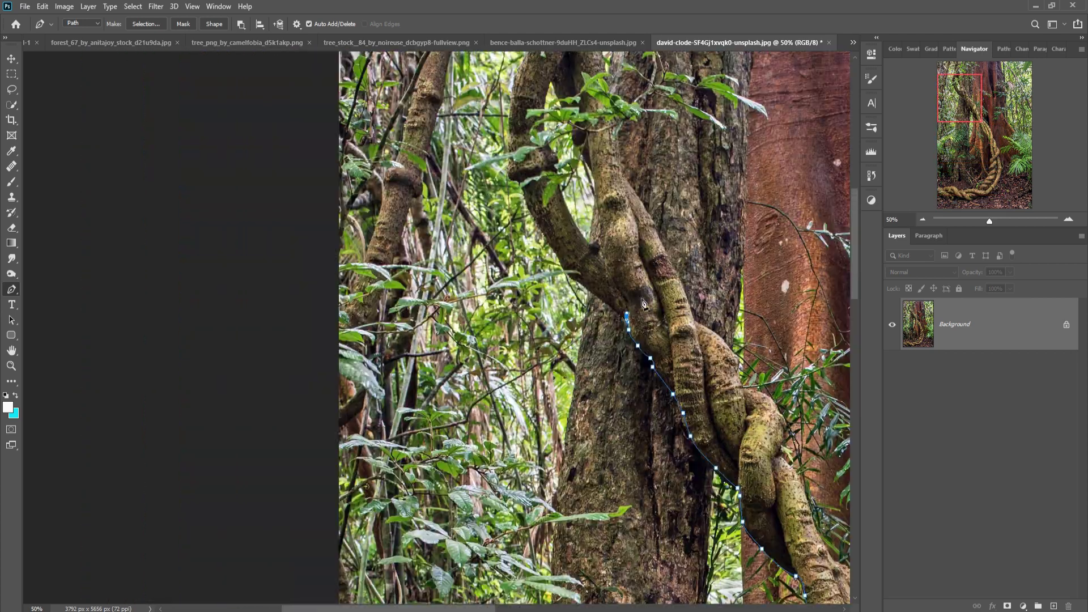
scroll(514, 417, "up", 5)
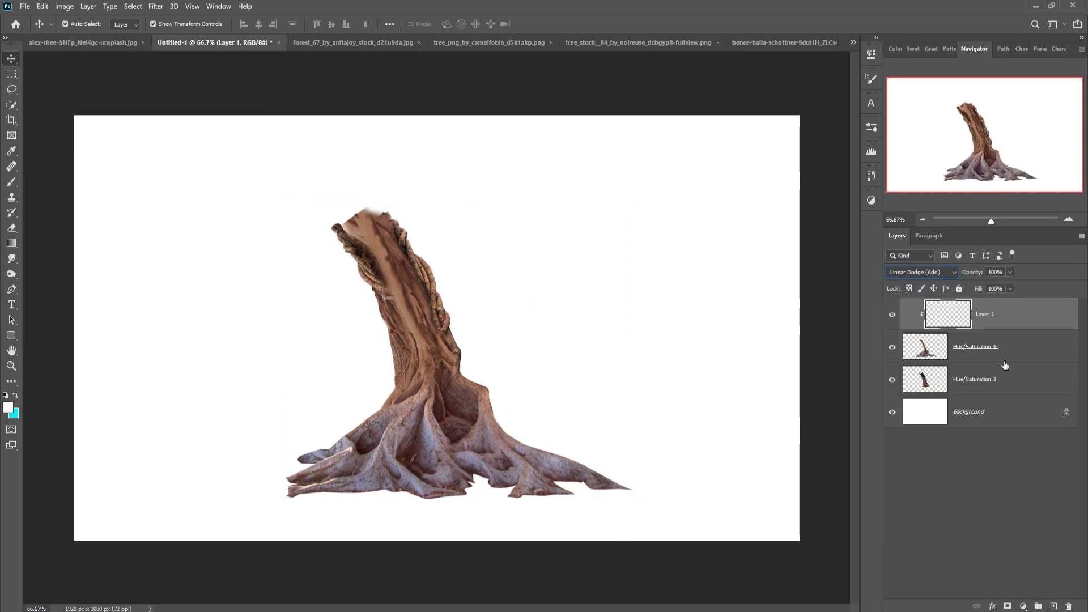
Delete the empty Layer 1 and merge Hue/Saturation 3 into Hue/Saturation 4
right_click(1024, 323)
left_click(873, 188)
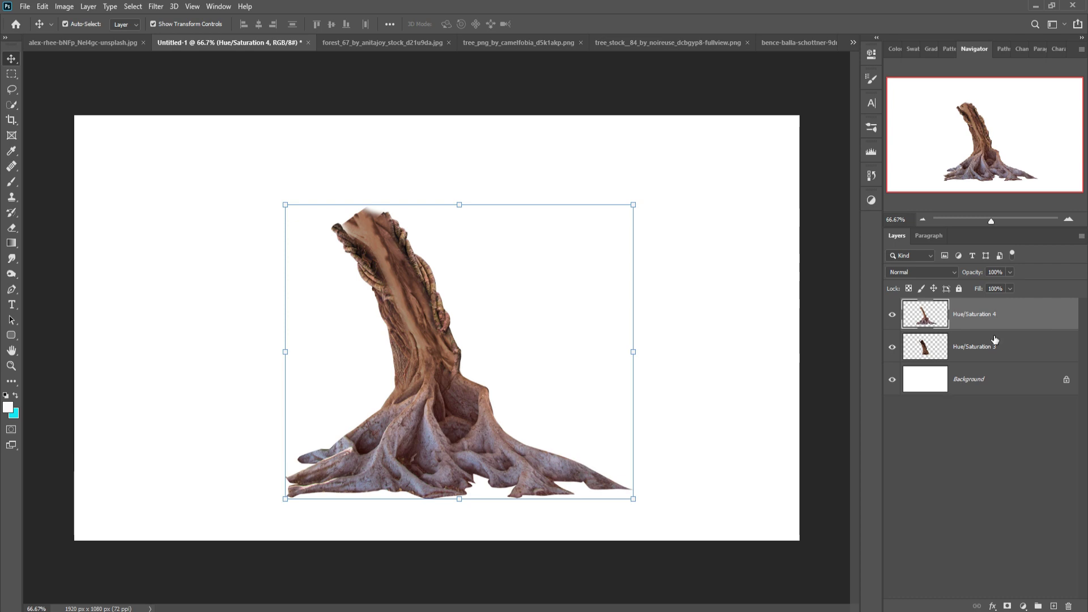
right_click(998, 317)
left_click(903, 462)
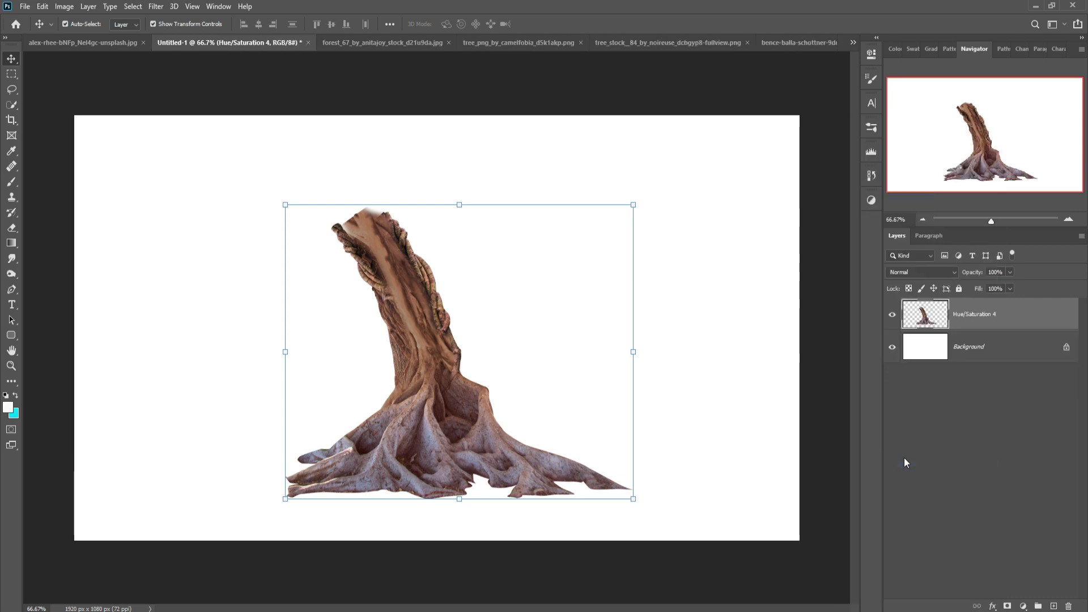
Add a new empty layer above the stump and clip it to the stump
left_click(1022, 606)
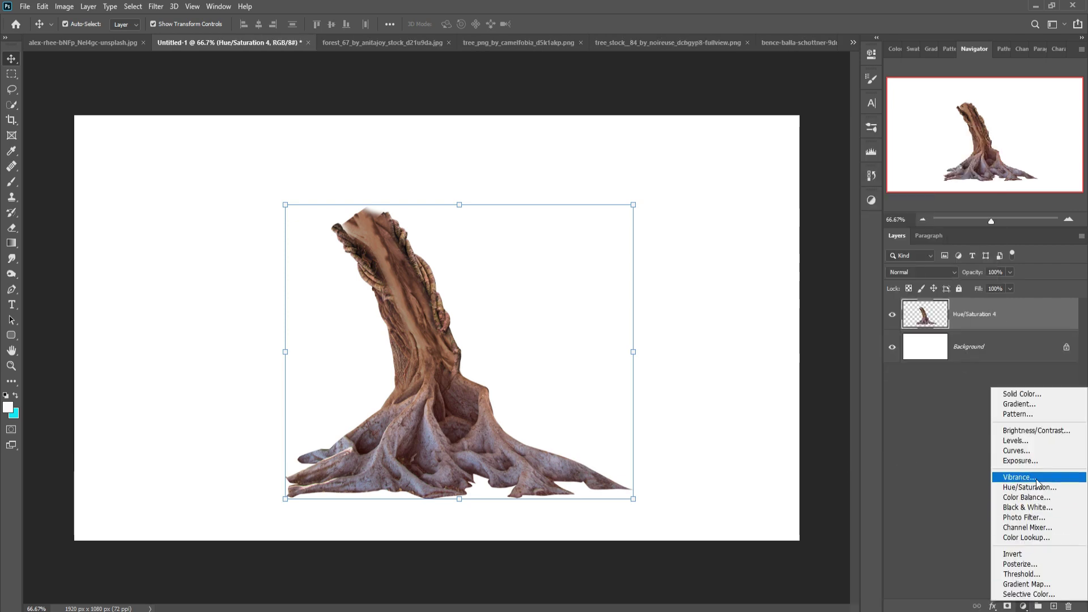
left_click(965, 468)
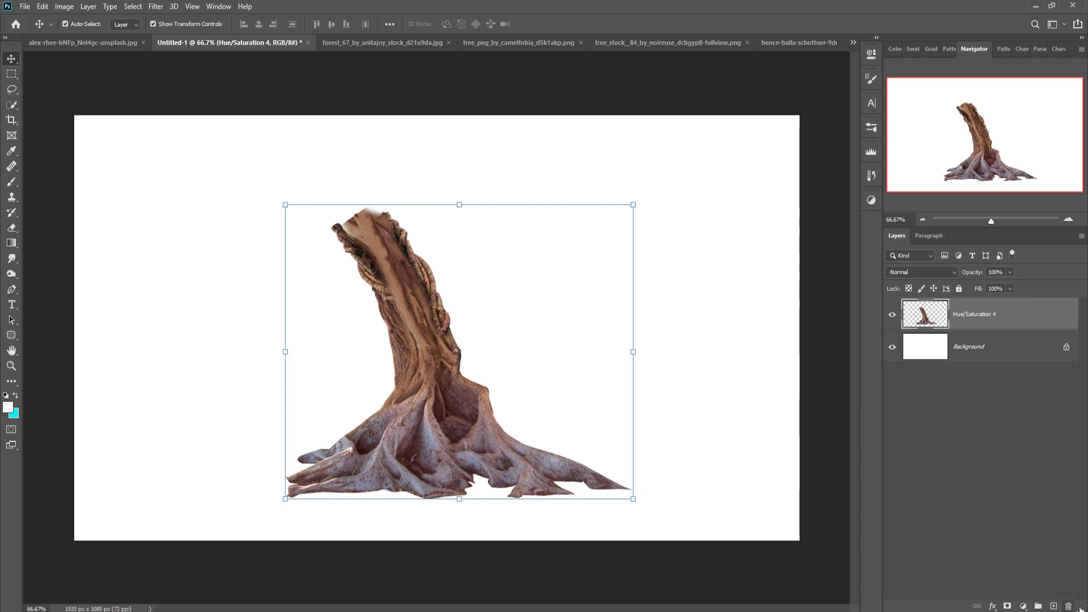
left_click(1053, 605)
right_click(984, 311)
left_click(879, 340)
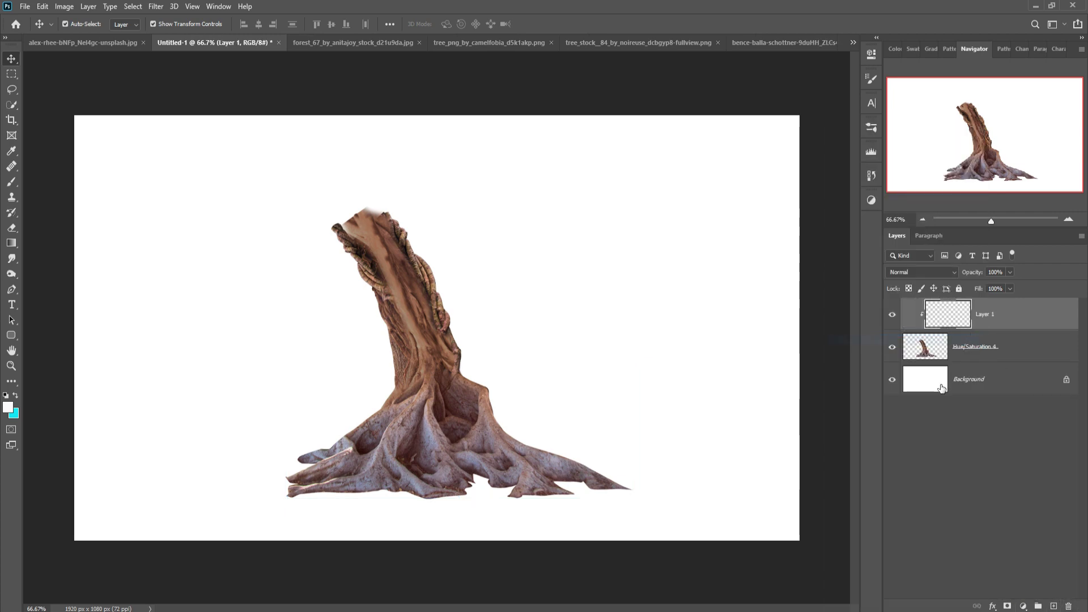
Add a Solid Color fill layer in Linear Dodge (Add) blend mode
left_click(1023, 606)
left_click(1031, 403)
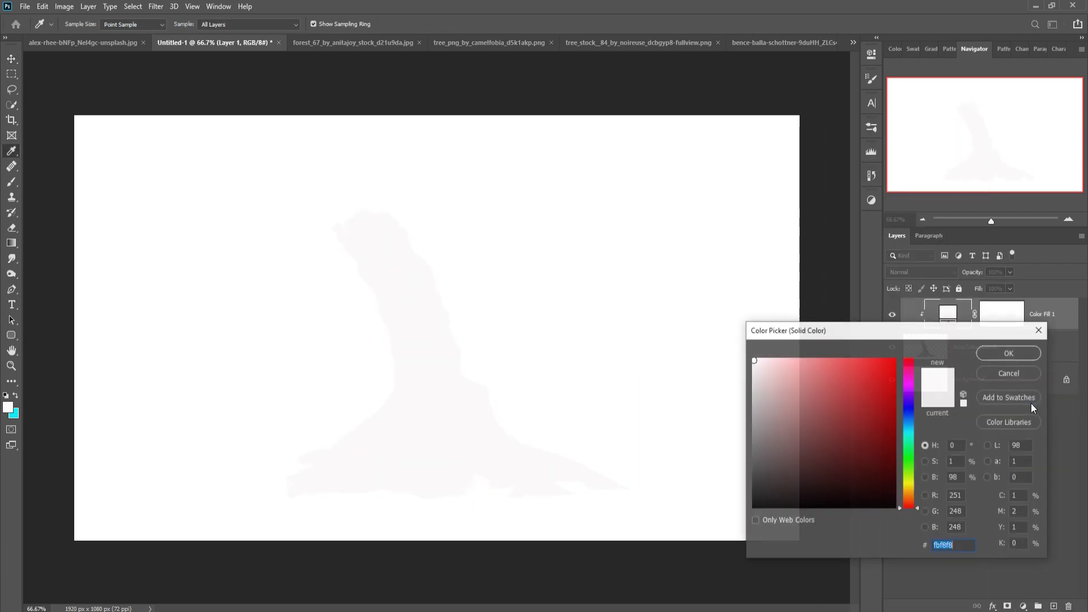
left_click(1009, 354)
left_click(929, 272)
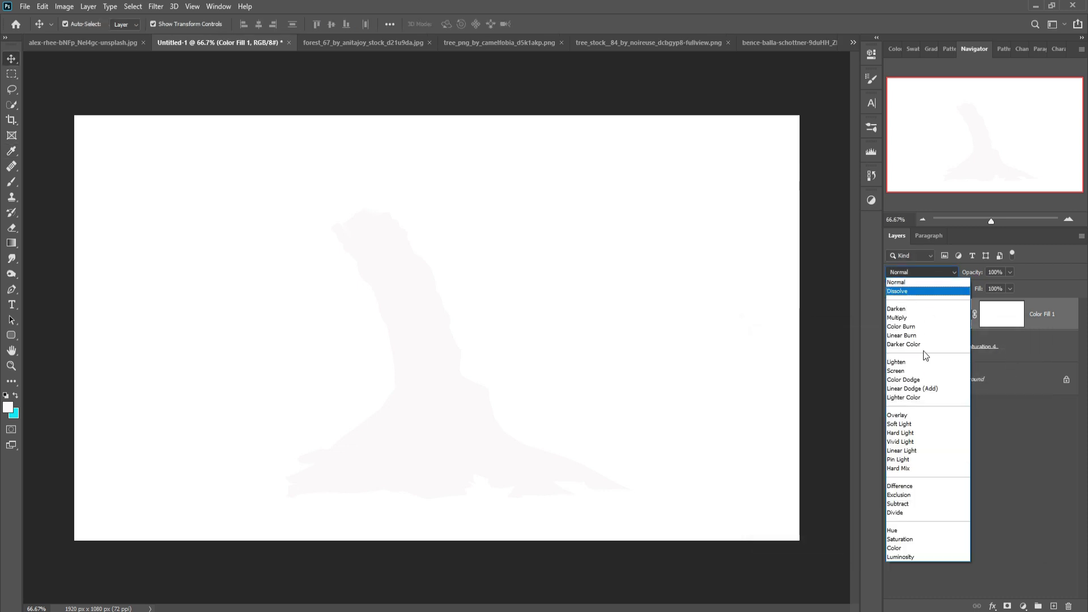
left_click(919, 384)
Change the fill colour to orange fa4903
double_click(947, 314)
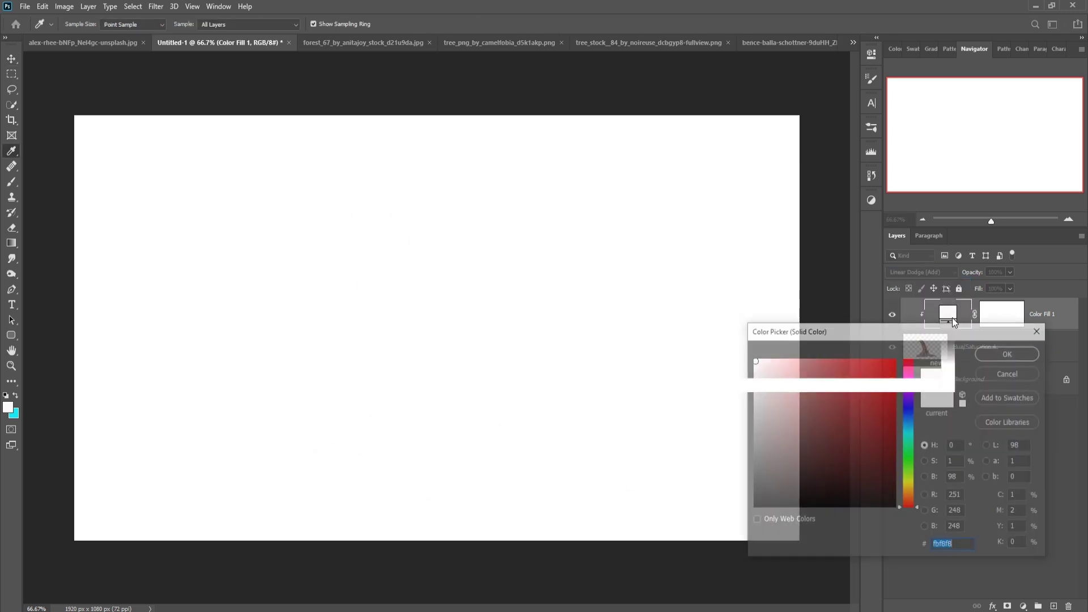
left_click(898, 366)
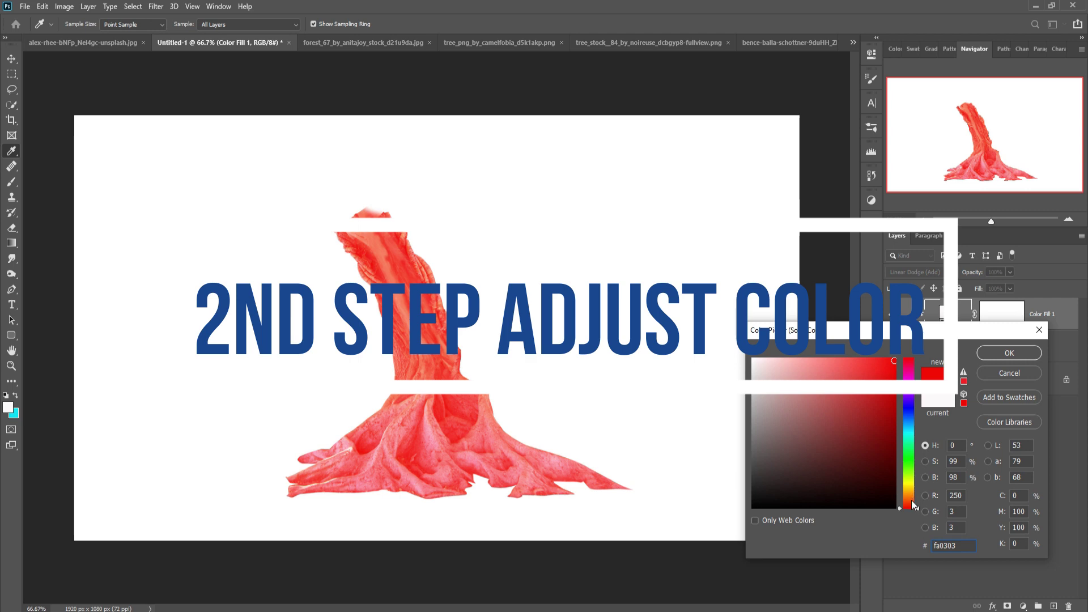
left_click_drag(912, 504, 914, 502)
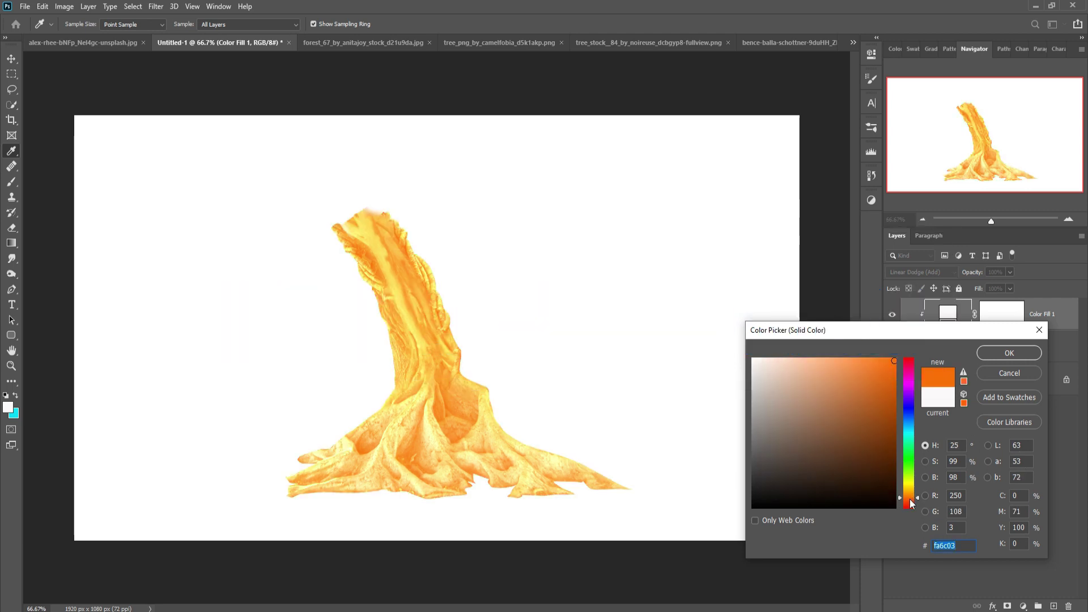
left_click_drag(911, 503, 912, 506)
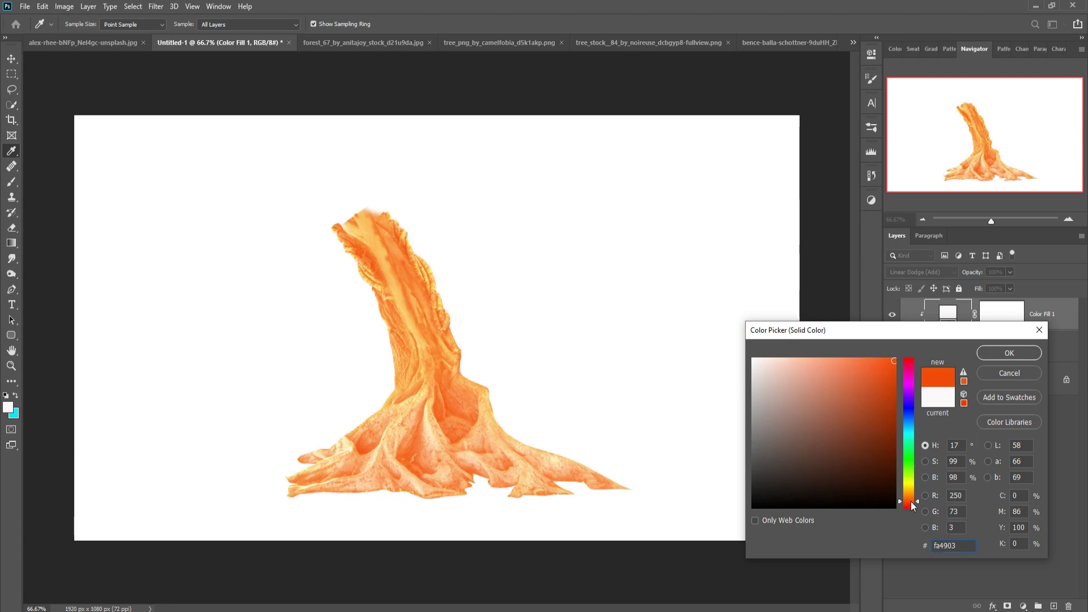
left_click(1009, 353)
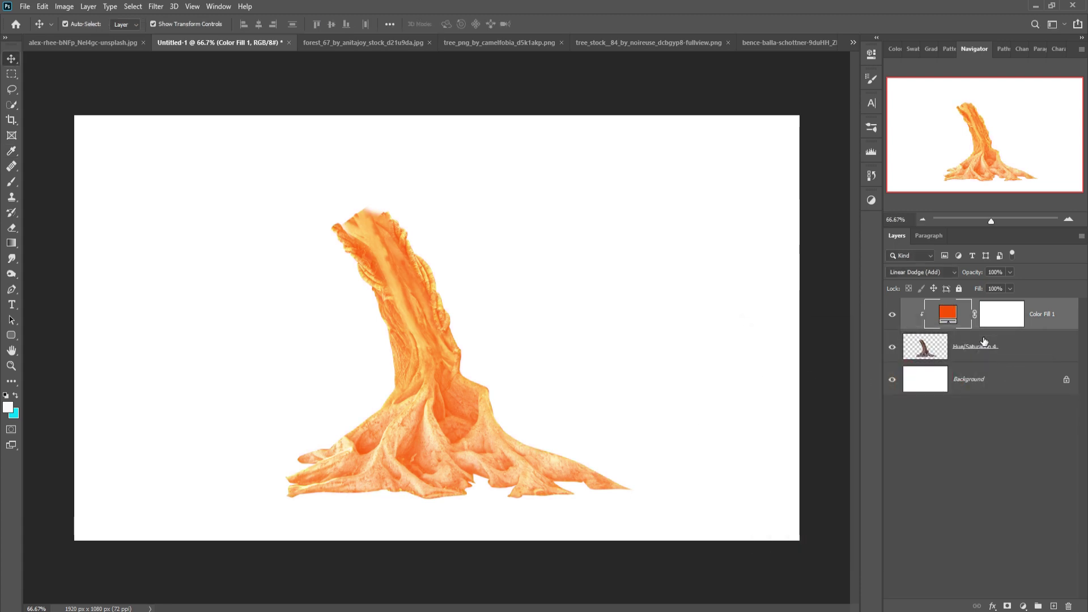
right_click(983, 315)
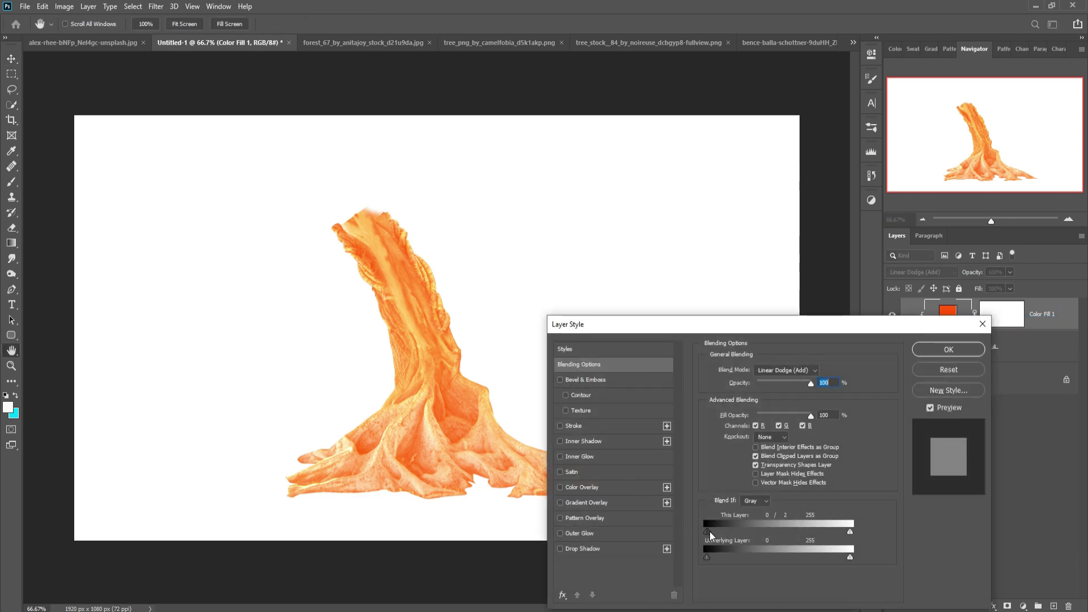
Split the Underlying Layer Blend If slider, then add a clipped Hue/Saturation with Hue -10
left_click_drag(709, 531, 753, 545)
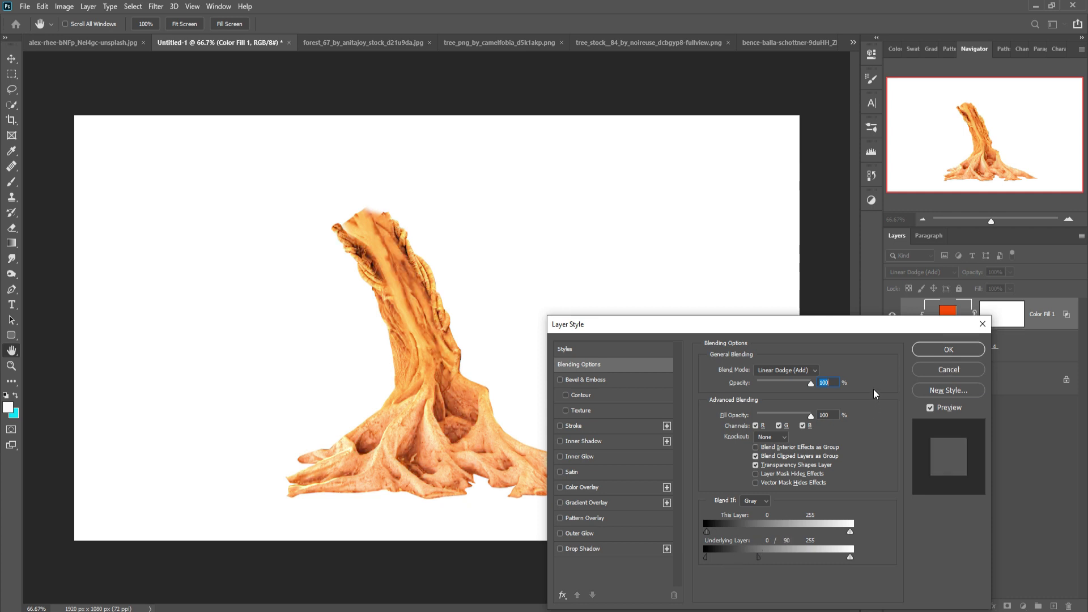
left_click(932, 347)
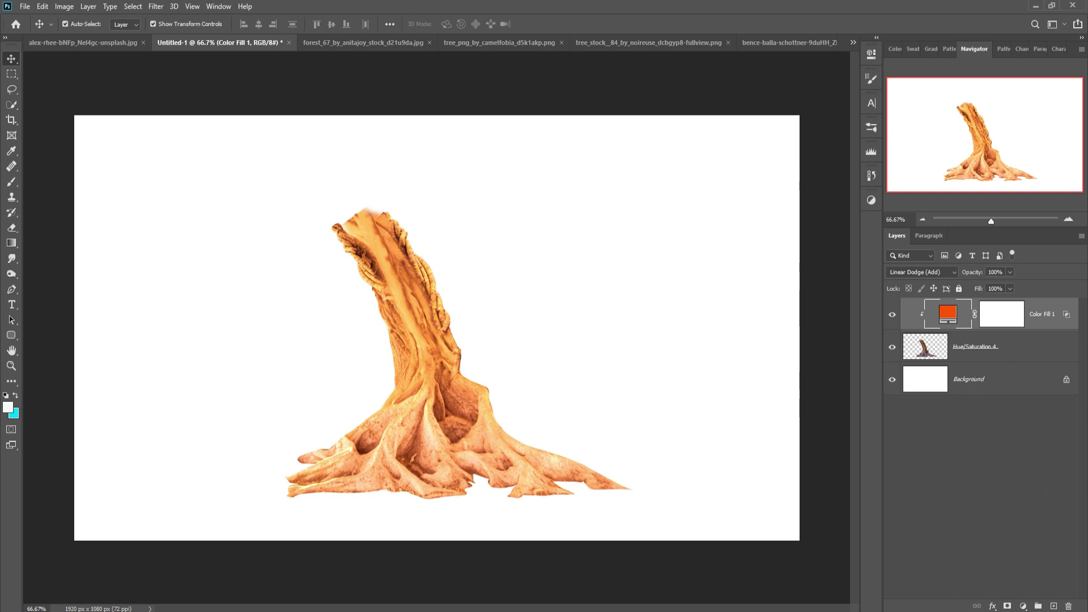
left_click(1023, 606)
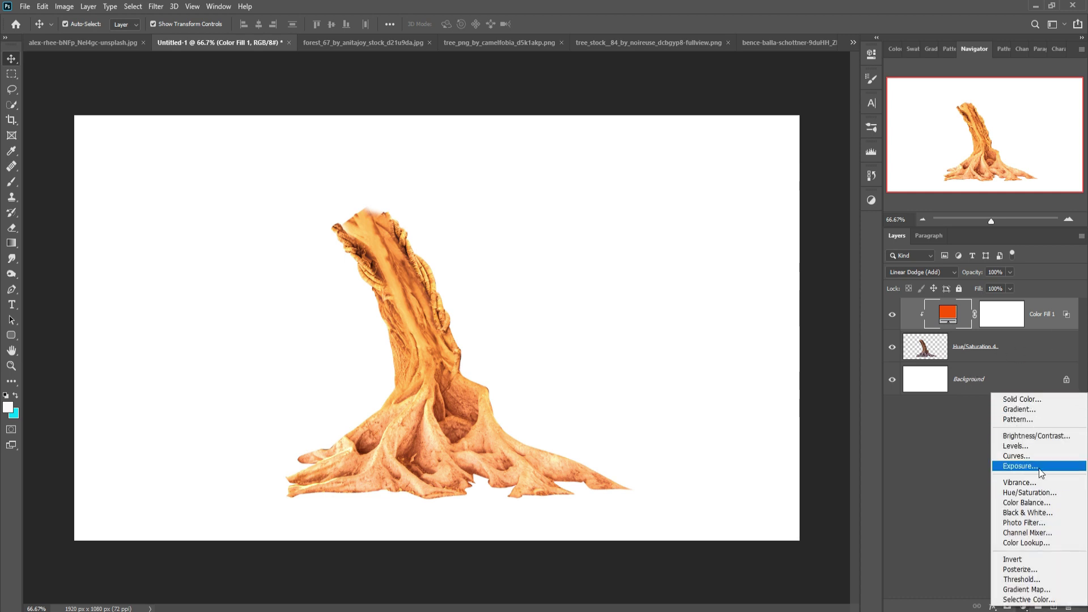
left_click(1039, 491)
left_click(774, 250)
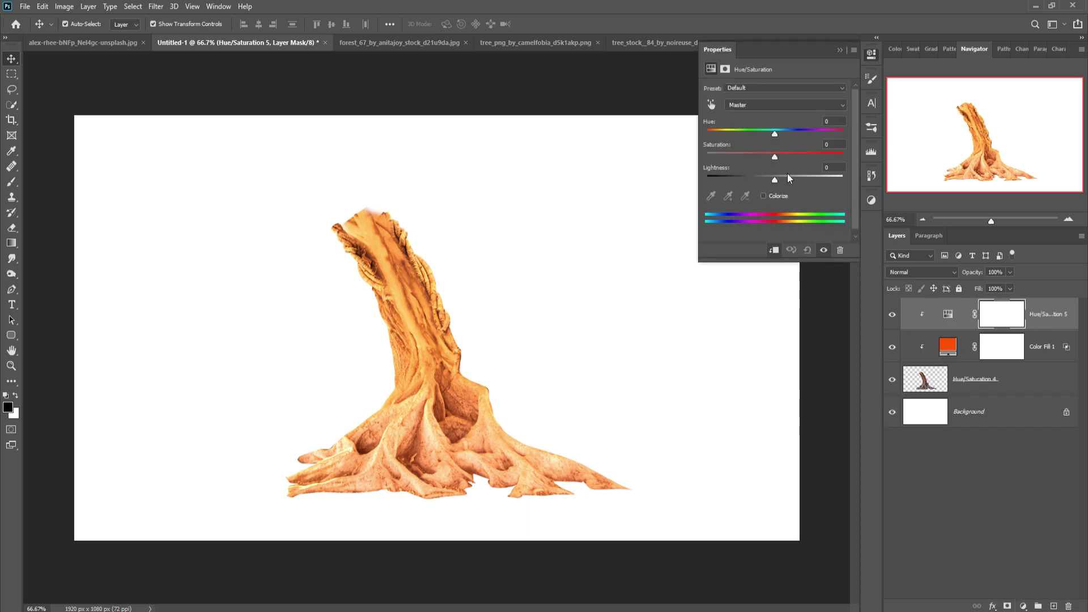
left_click_drag(774, 133, 769, 137)
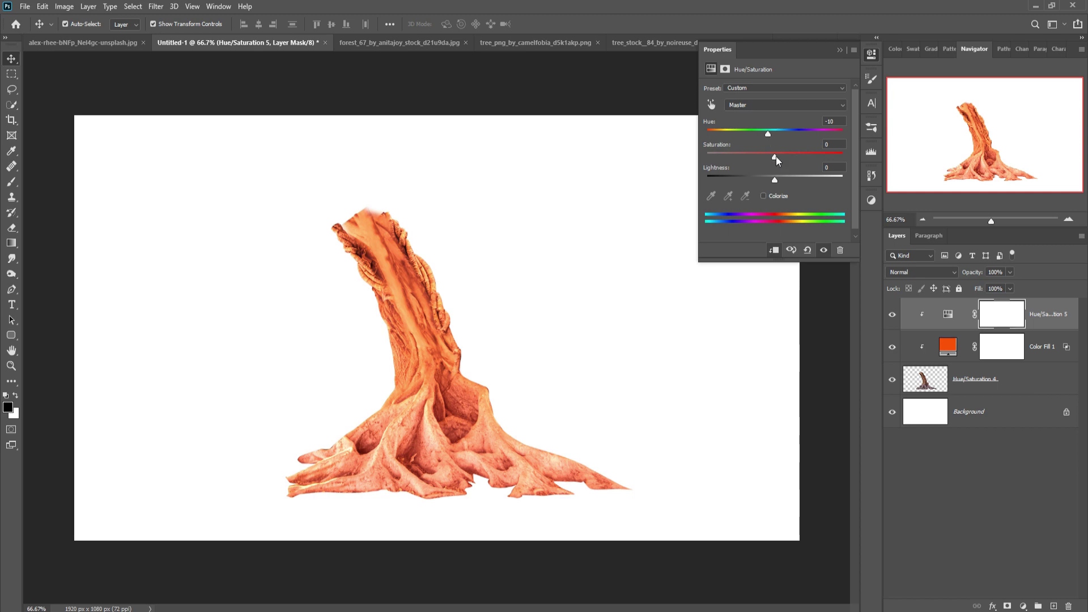
left_click_drag(775, 178, 776, 179)
Merge the stump with its colour fill and adjustment layers and duplicate it
right_click(946, 344)
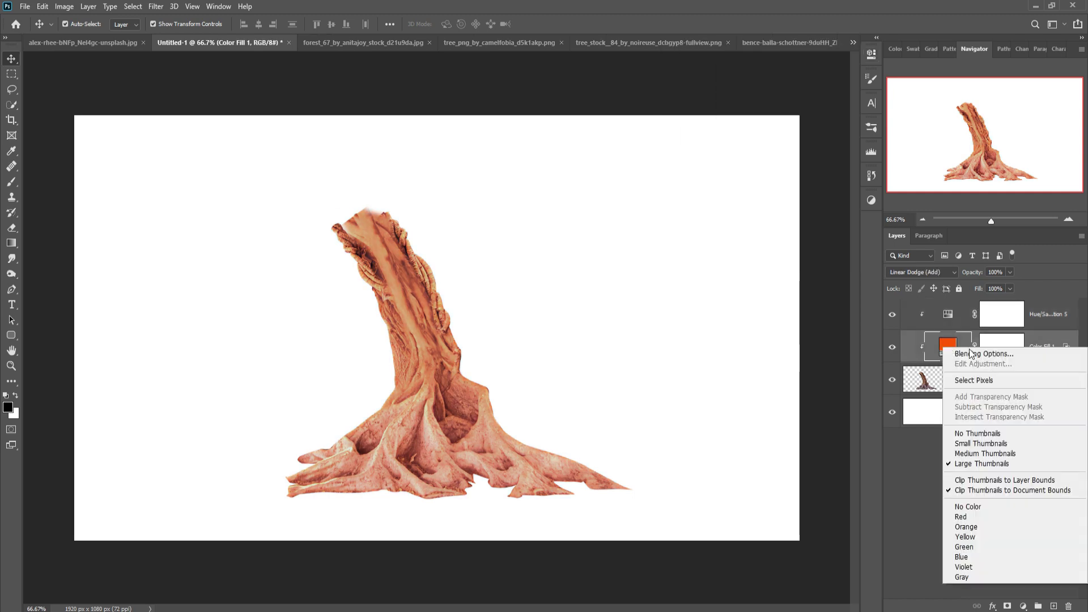
left_click(963, 355)
left_click(948, 349)
key("ctrl+e")
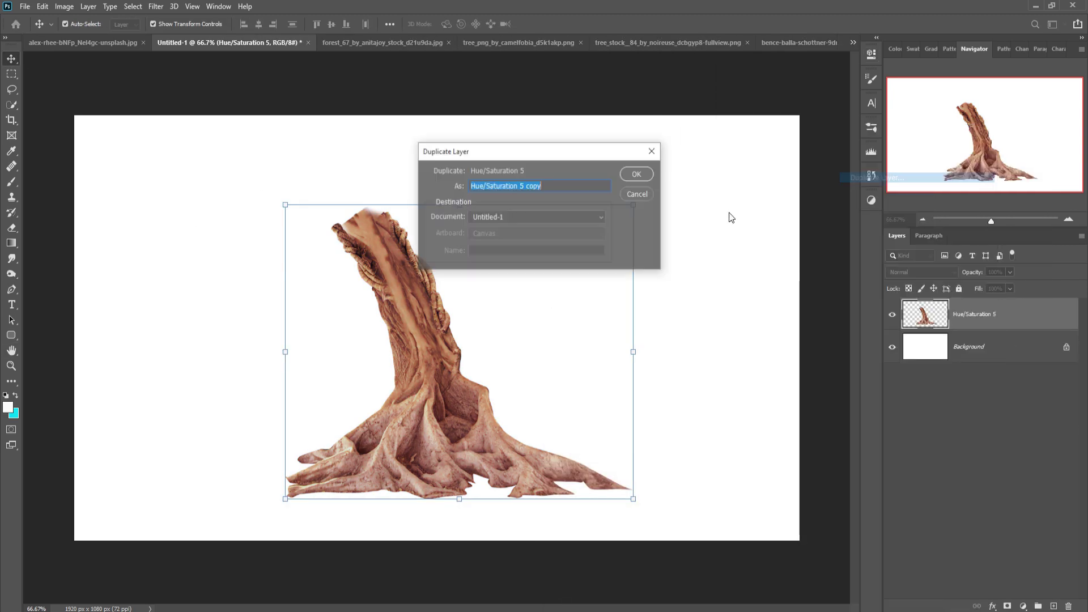
key("Return")
Scale, flip and rotate the stump copy, placing it on top of the trunk
key("ctrl+t")
left_click_drag(635, 503, 487, 326)
left_click(42, 6)
left_click(233, 473)
left_click_drag(488, 183, 444, 198)
key("Return")
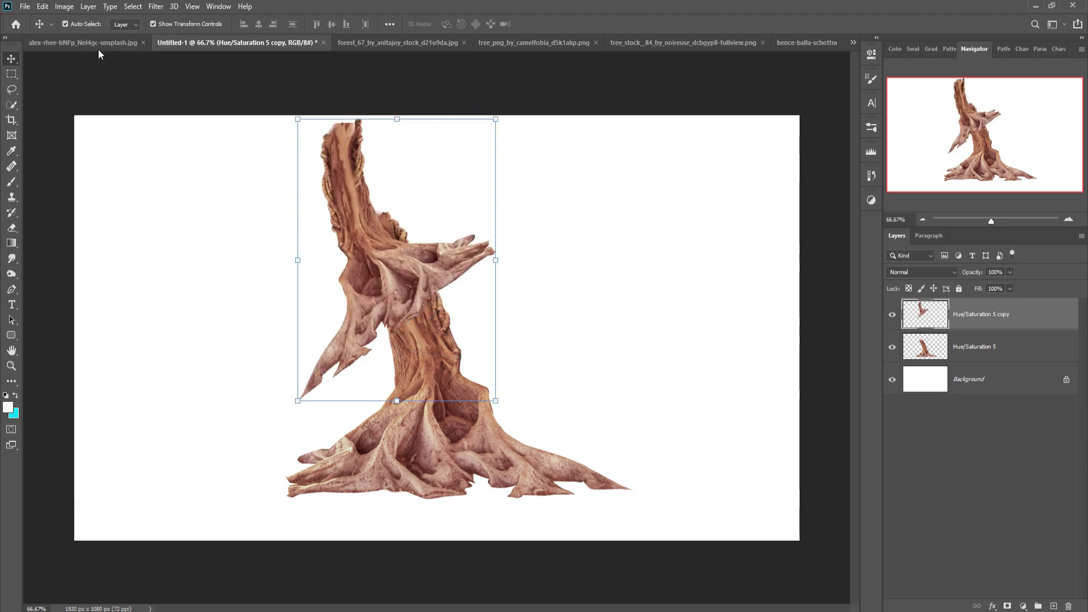
Puppet Warp the copy, bending its top to the left
left_click(386, 258)
left_click(351, 141)
left_click_drag(351, 141, 282, 170)
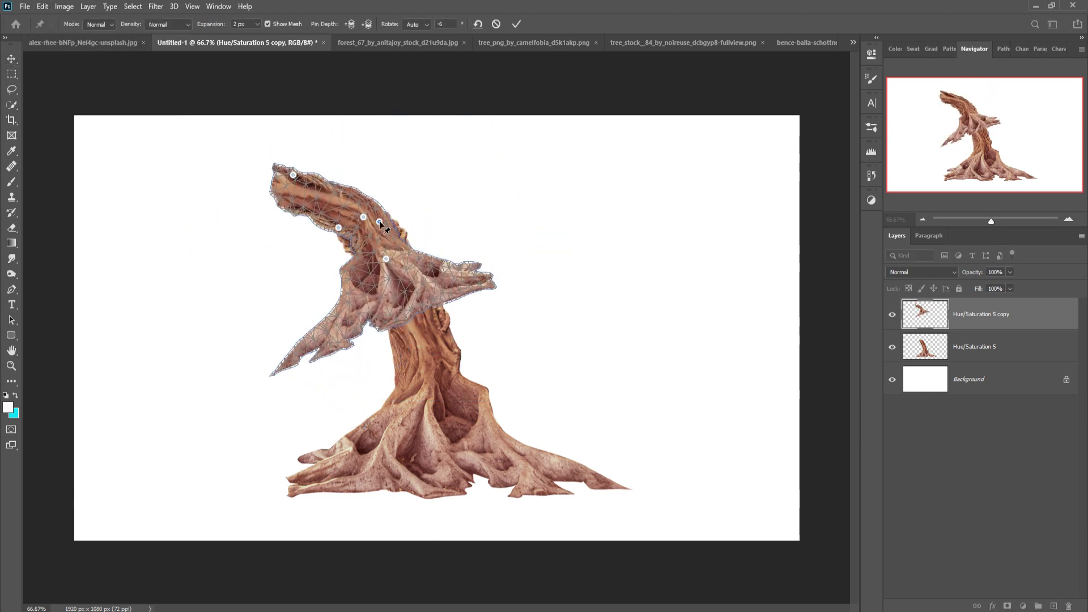
left_click(517, 24)
Mask the bent copy's side branches, then mirror a duplicate and mask its lower trunk
left_click(1006, 606)
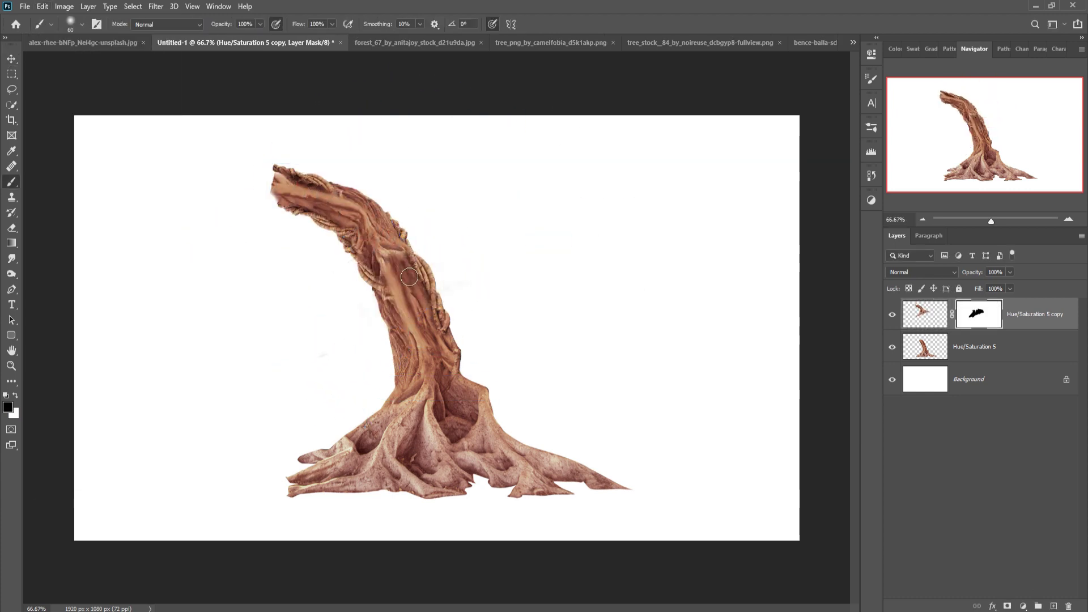
right_click(1052, 322)
left_click(42, 6)
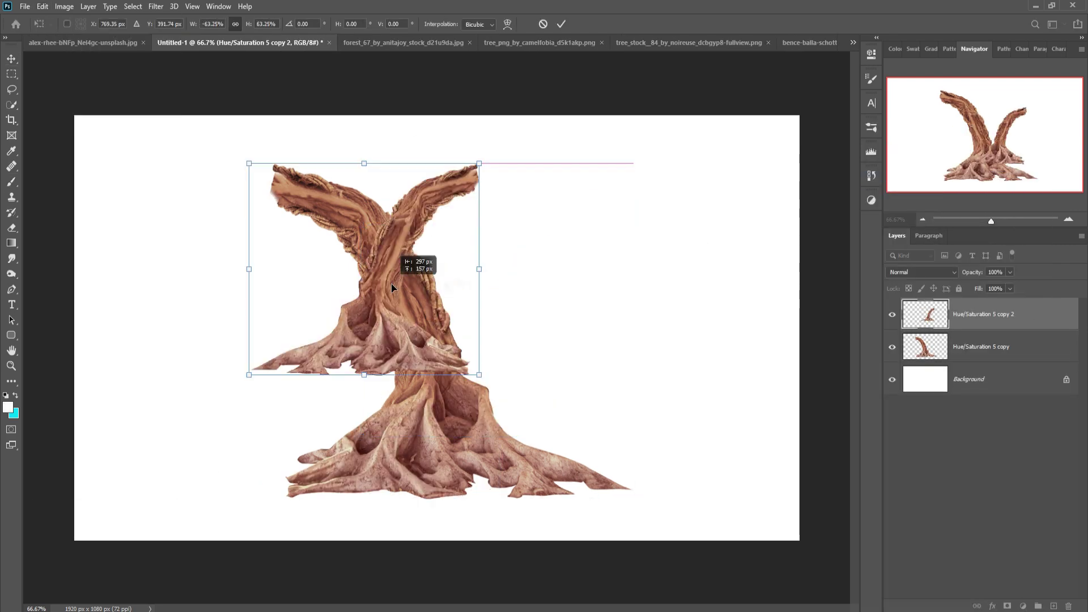
key("ctrl+bracketright")
left_click(1007, 606)
key("b")
left_click_drag(408, 363, 507, 445)
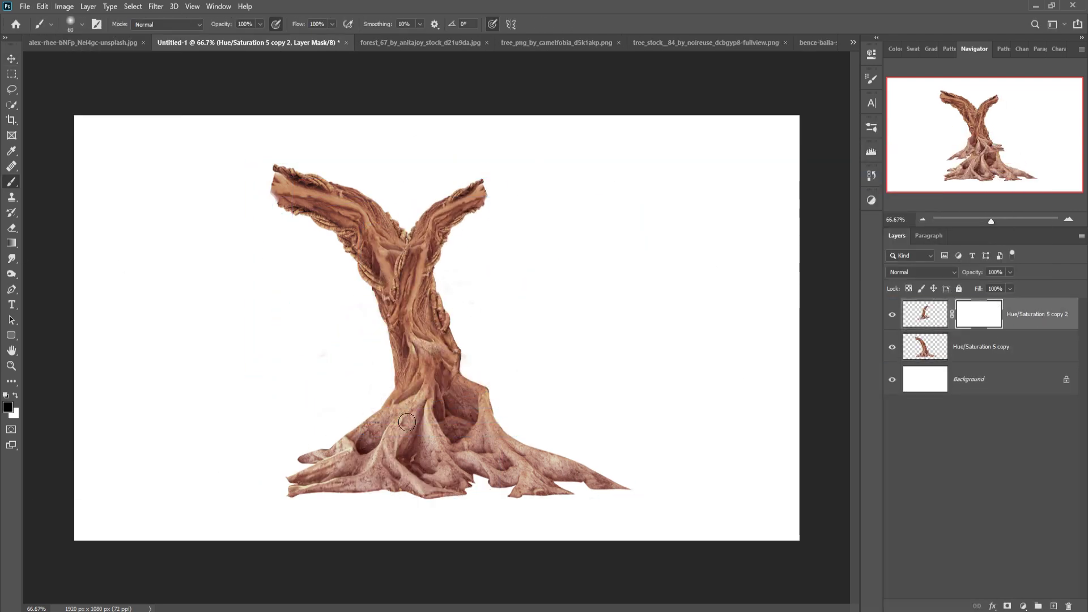
Paint a shadow beside the trunk fork and soft shading on the mirrored trunk
left_click(986, 342)
left_click(1053, 605)
key("Return")
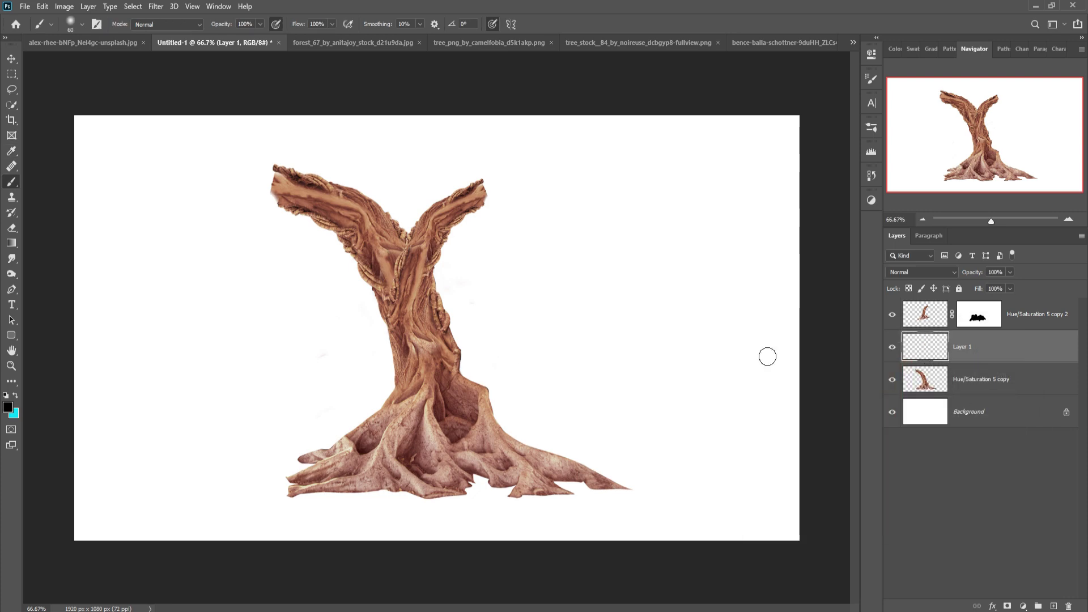
key("bracketleft")
key("bracketleft")
key("bracketleft")
mouse_move(393, 390)
left_mouse_down()
mouse_move(391, 255)
mouse_move(380, 334)
left_mouse_up()
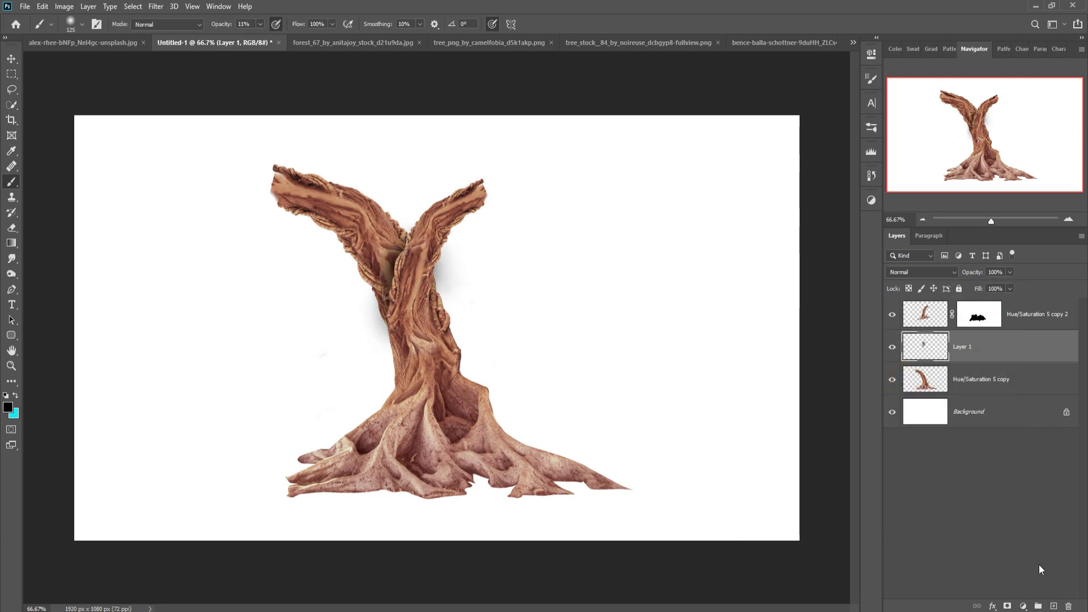
left_click(1006, 606)
key("d")
left_click_drag(439, 249, 447, 316)
left_click_drag(405, 232, 375, 326)
Paint soft shading on the lower trunk in clipped layers, then lasso a dead-tree branch
left_click(1037, 313)
left_click(1053, 606)
key("ctrl+alt+g")
key("0")
key("8")
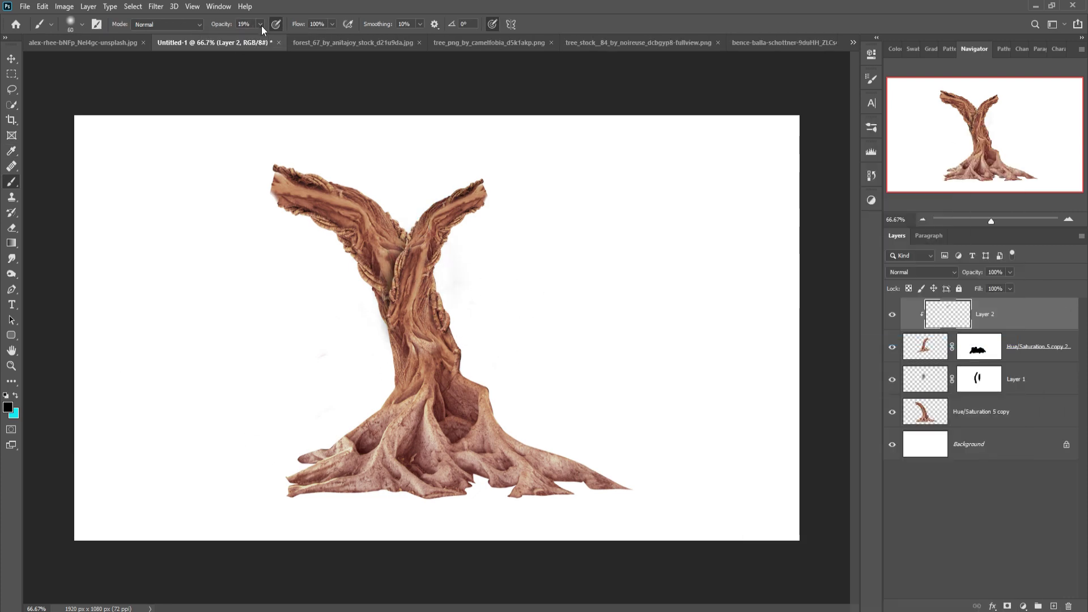
key("bracketleft")
left_click(980, 411)
left_click(1054, 606)
key("ctrl+alt+g")
key("bracketright")
key("bracketright")
key("bracketright")
mouse_move(283, 176)
left_mouse_down()
mouse_move(391, 237)
mouse_move(363, 203)
mouse_move(399, 303)
left_mouse_up()
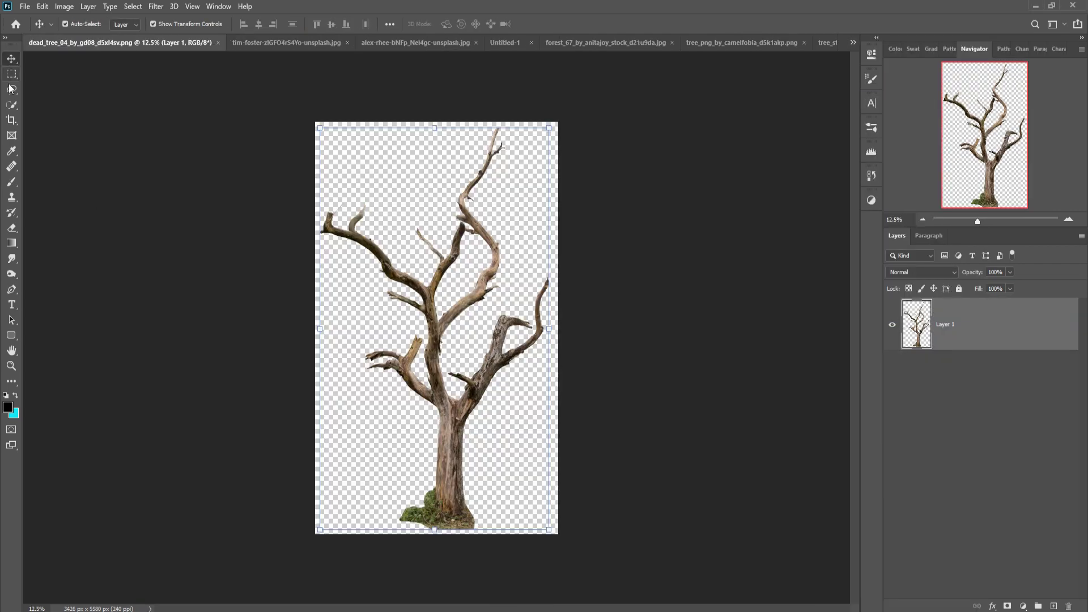
left_click_drag(456, 215, 445, 308)
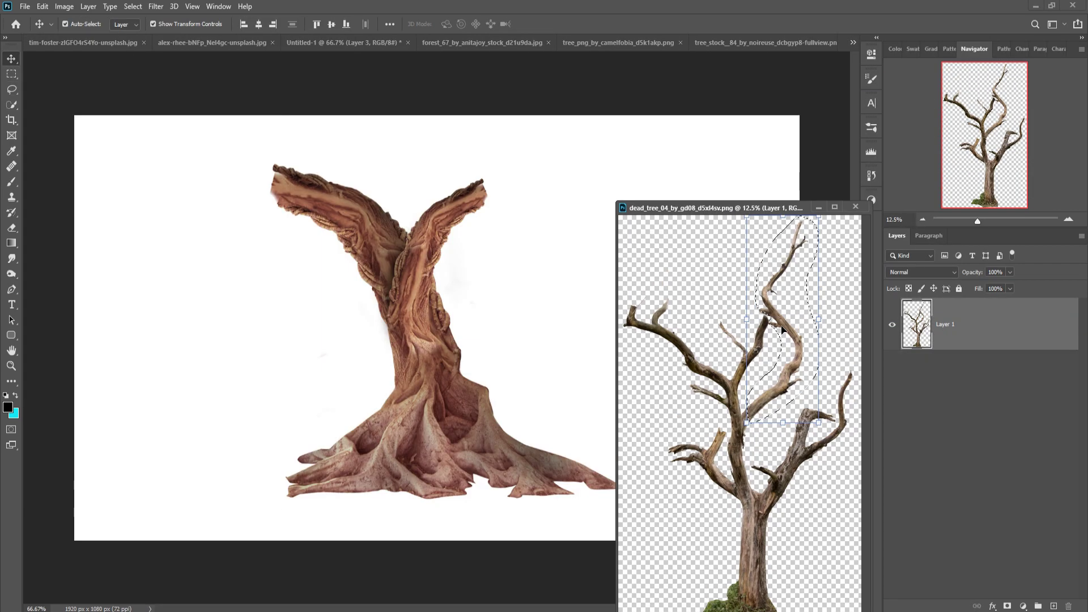
Place the first dead branch, then add an enlarged, mirrored copy on the left fork
key("Return")
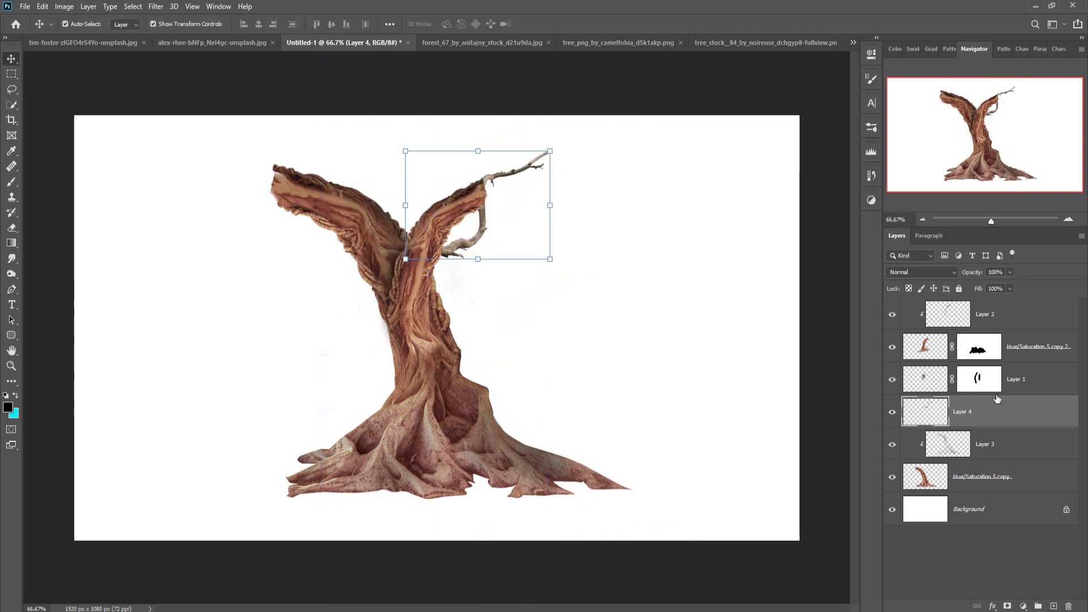
key("ctrl+e")
key("ctrl+j")
key("ctrl+t")
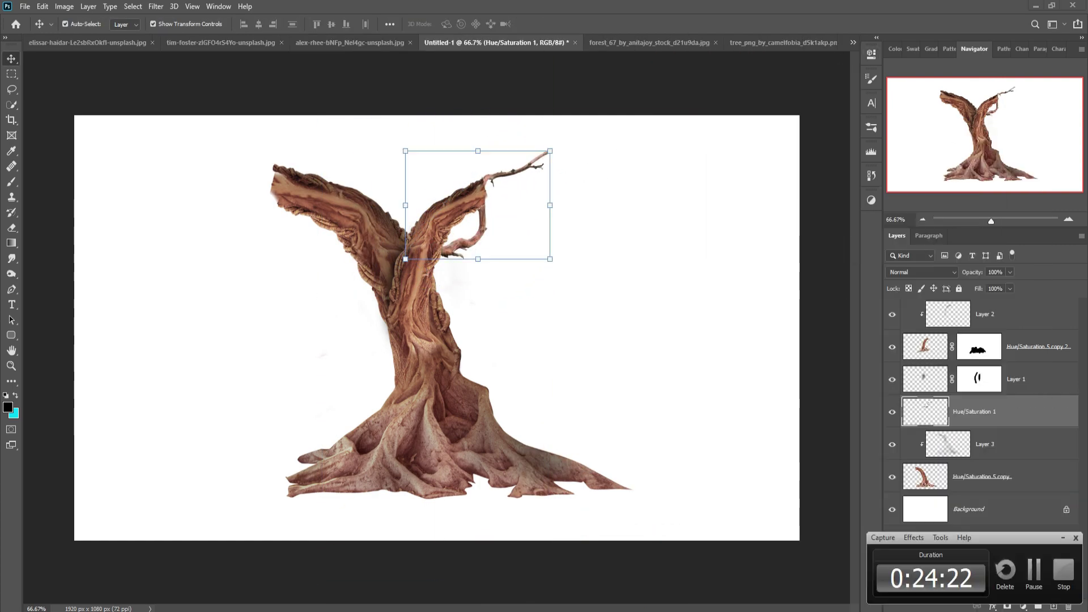
left_click_drag(521, 138, 465, 120)
left_click(43, 6)
left_click(204, 407)
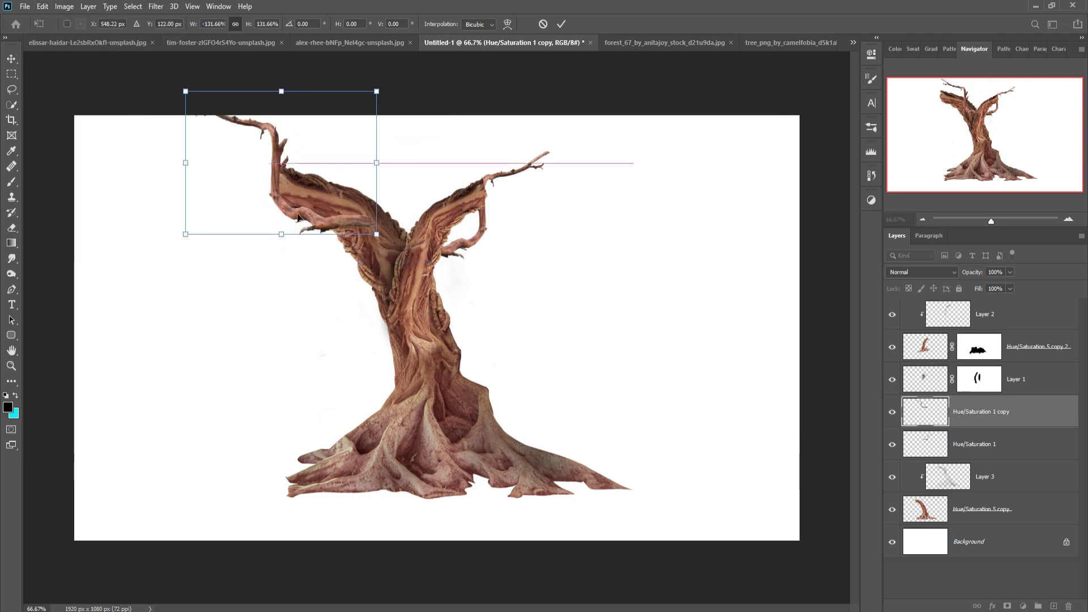
left_click_drag(351, 192, 300, 170)
left_click(1020, 320)
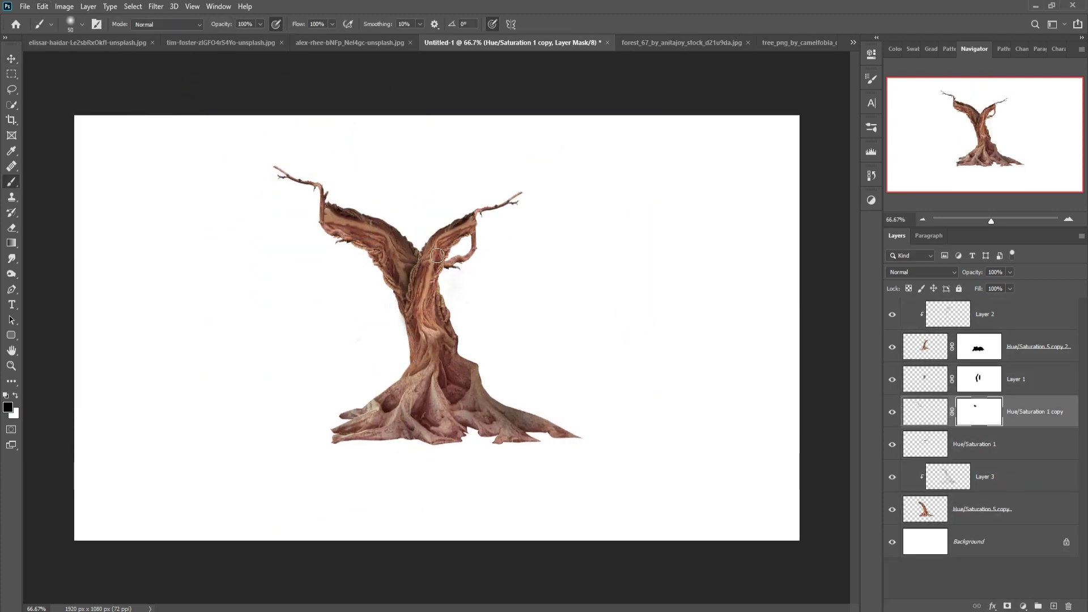
Add another mirrored branch copy on the trunk and paint faint shading on a clipped layer
key("ctrl+j")
key("ctrl+t")
left_click(43, 7)
left_click(249, 454)
left_click_drag(397, 266, 401, 289)
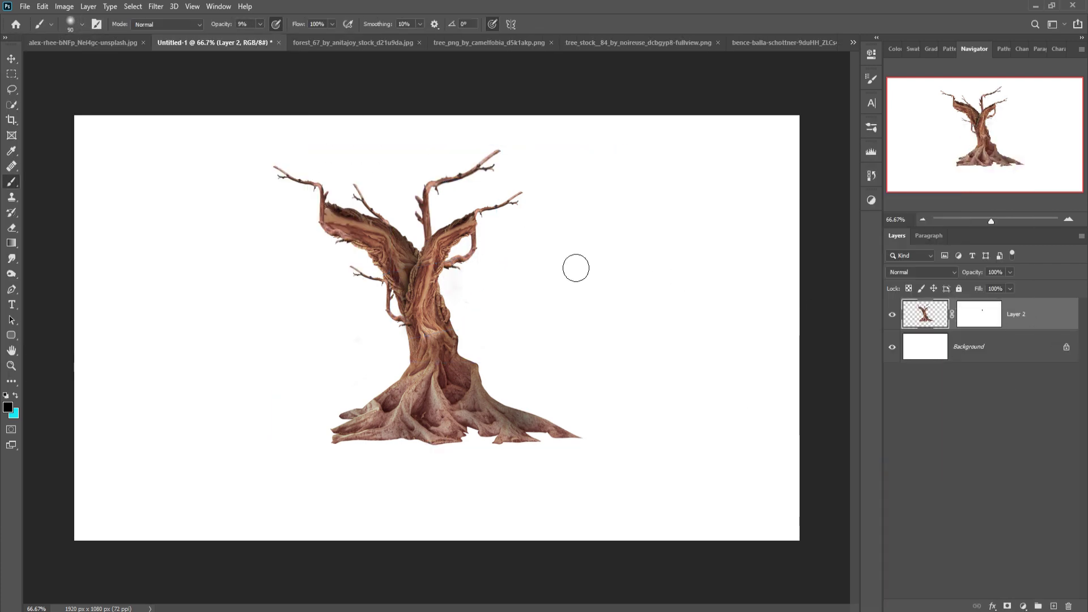
key("ctrl+shift+alt+n")
key("ctrl+alt+g")
left_click_drag(461, 272, 437, 359)
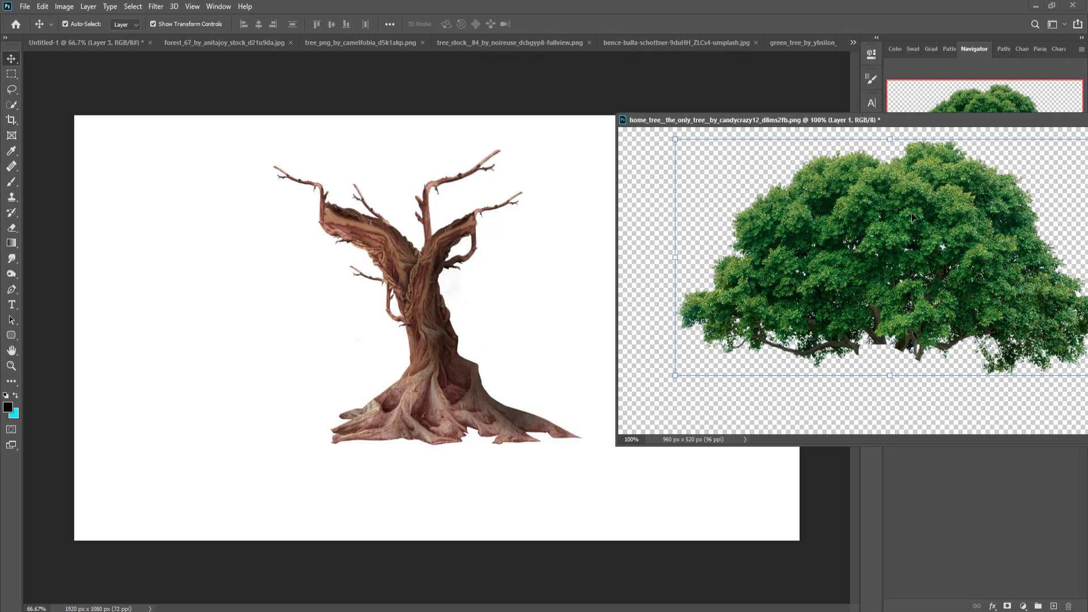
Drag the home_tree canopy onto the trunk and fit it with a perspective transform
left_click_drag(912, 217, 366, 134)
key("ctrl+t")
left_click_drag(581, 313, 428, 230)
key("Return")
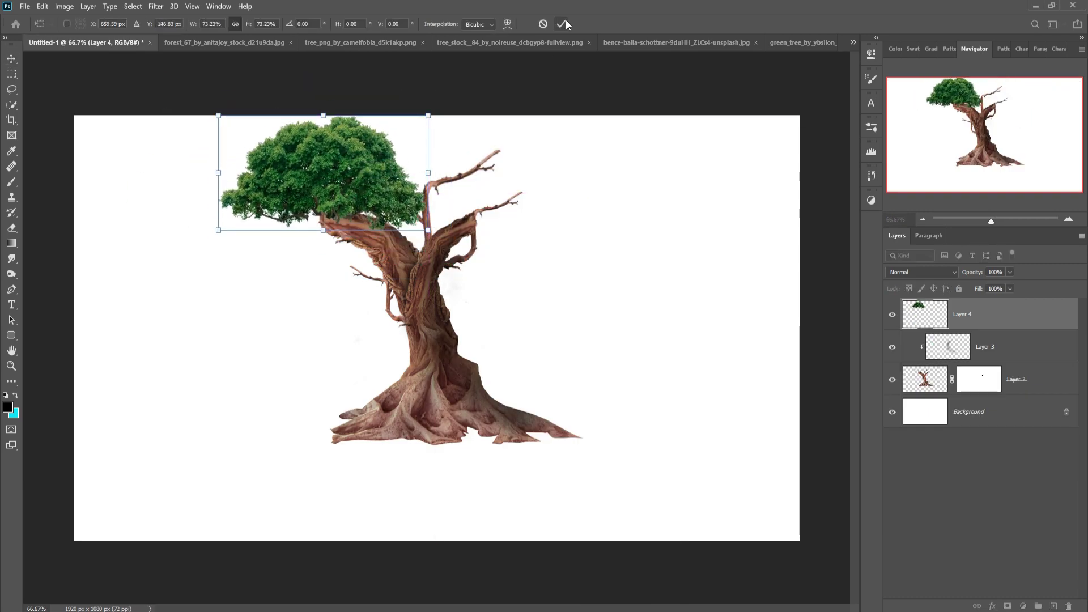
left_click(42, 6)
left_click(193, 338)
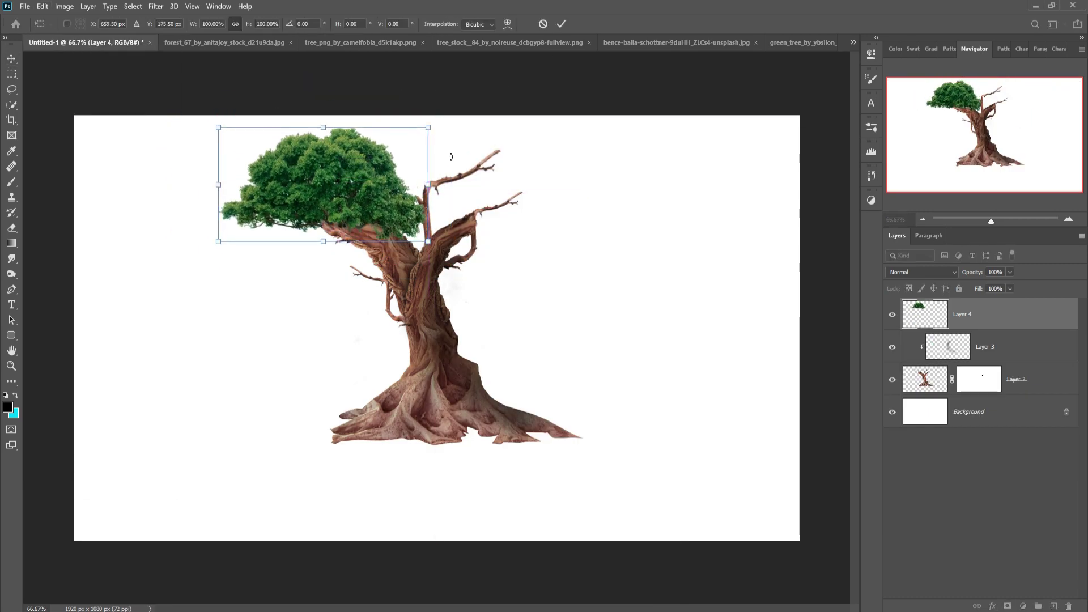
key("Return")
Duplicate the canopy twice, placing copies on the right branches and the top branch
mouse_move(323, 181)
left_mouse_down()
mouse_move(466, 207)
mouse_move(498, 133)
left_mouse_up()
right_click(964, 315)
left_click(891, 177)
key("Return")
left_click_drag(565, 93, 534, 126)
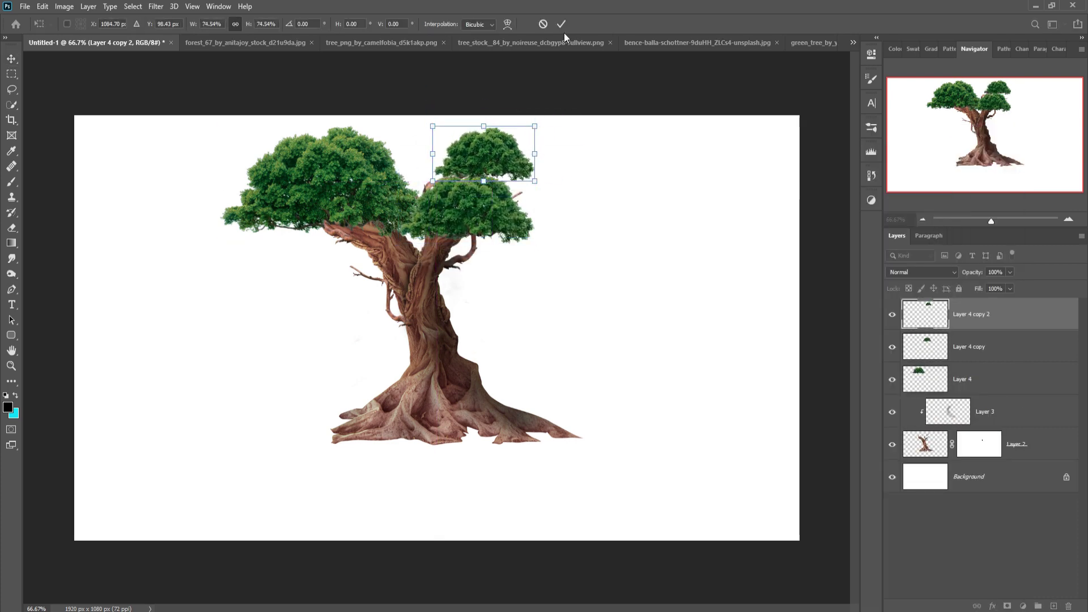
Add new layers clipped to the canopy for brush shading
left_click(1055, 605)
right_click(986, 379)
left_click(898, 356)
key("b")
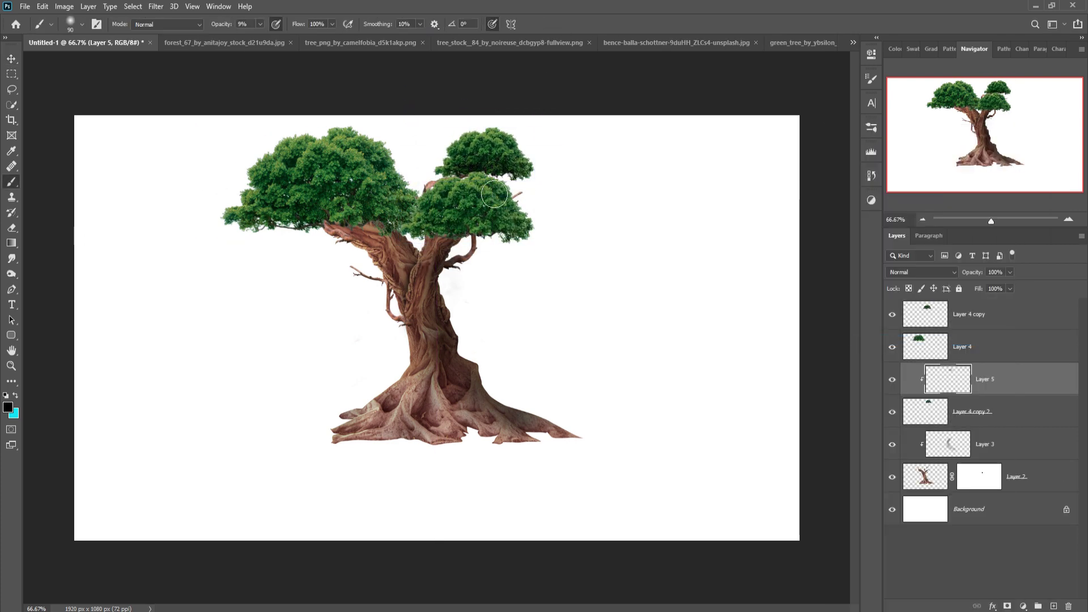
key("alt+bracketright")
key("ctrl+shift+alt+n")
key("ctrl+alt+g")
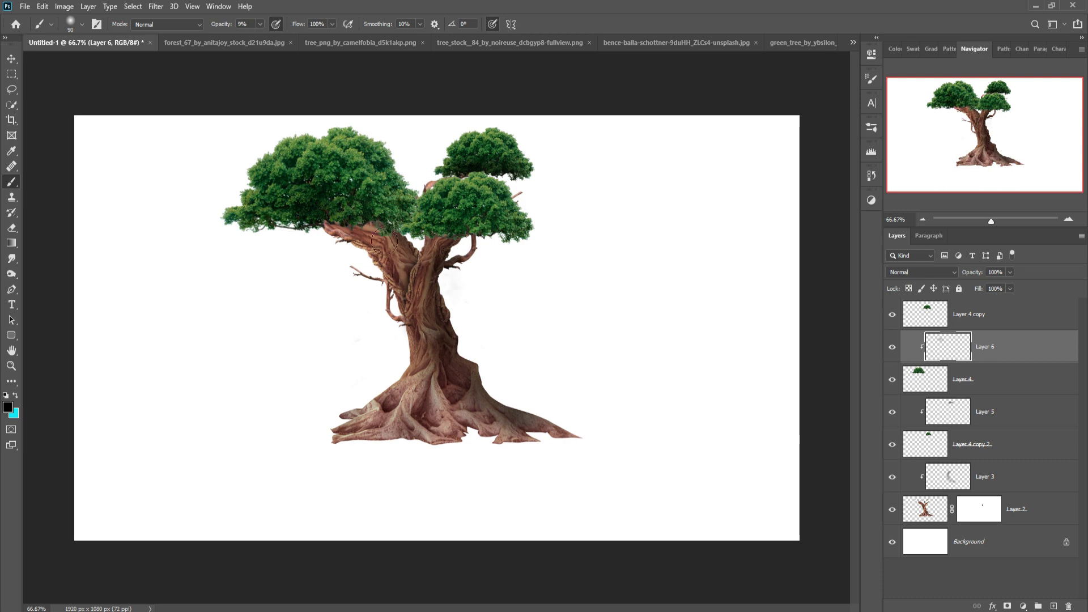
Add a shading layer clipped to the Layer 4 copy canopy and a mask on Layer 3
left_click(1017, 478)
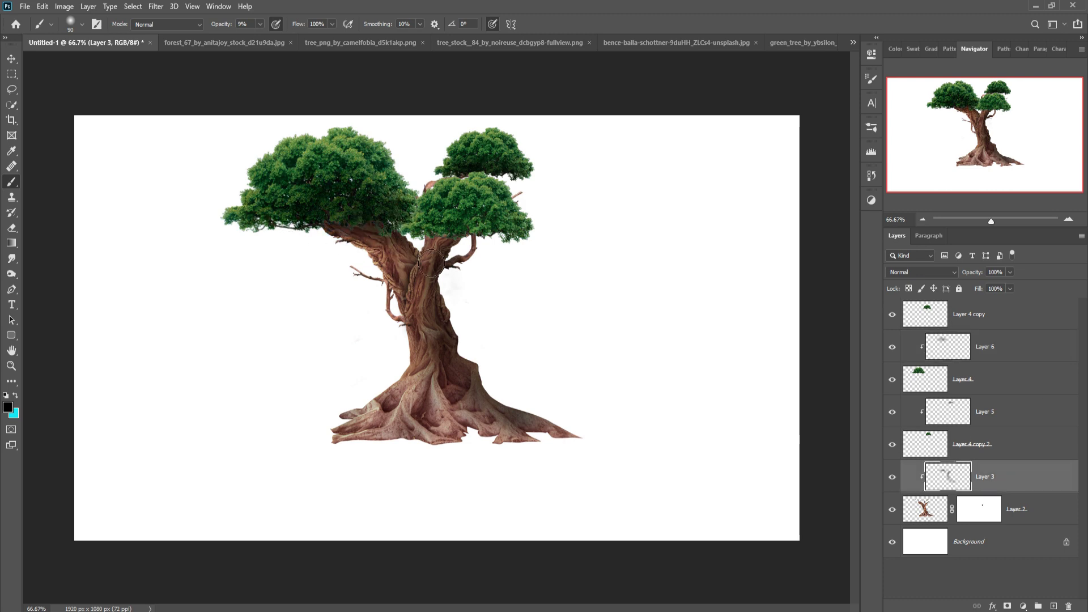
key("alt+period")
key("ctrl+shift+alt+n")
key("ctrl+alt+g")
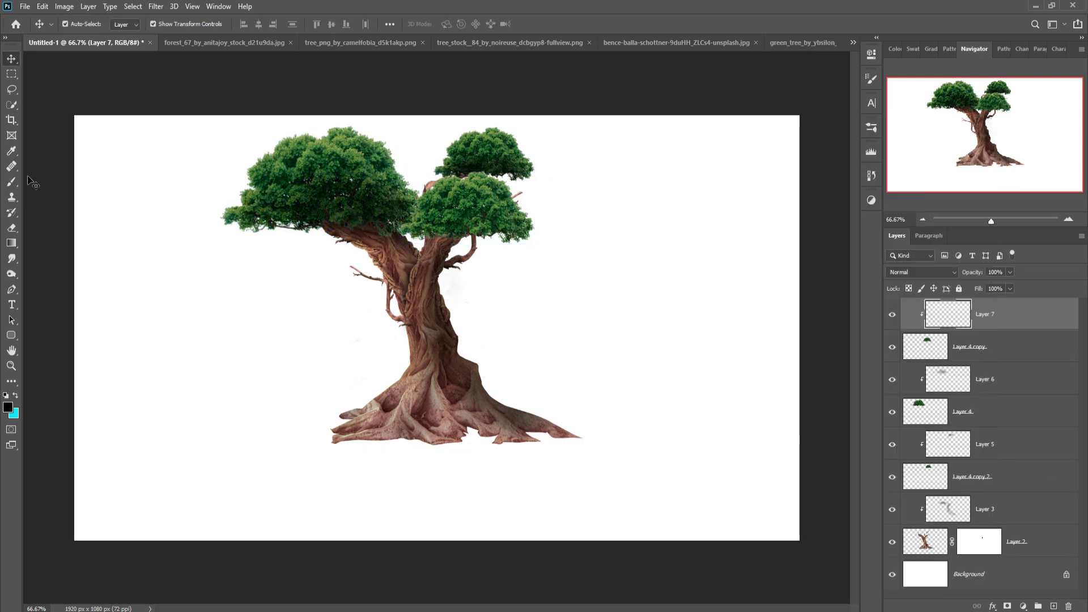
right_click(456, 264, "ctrl+alt")
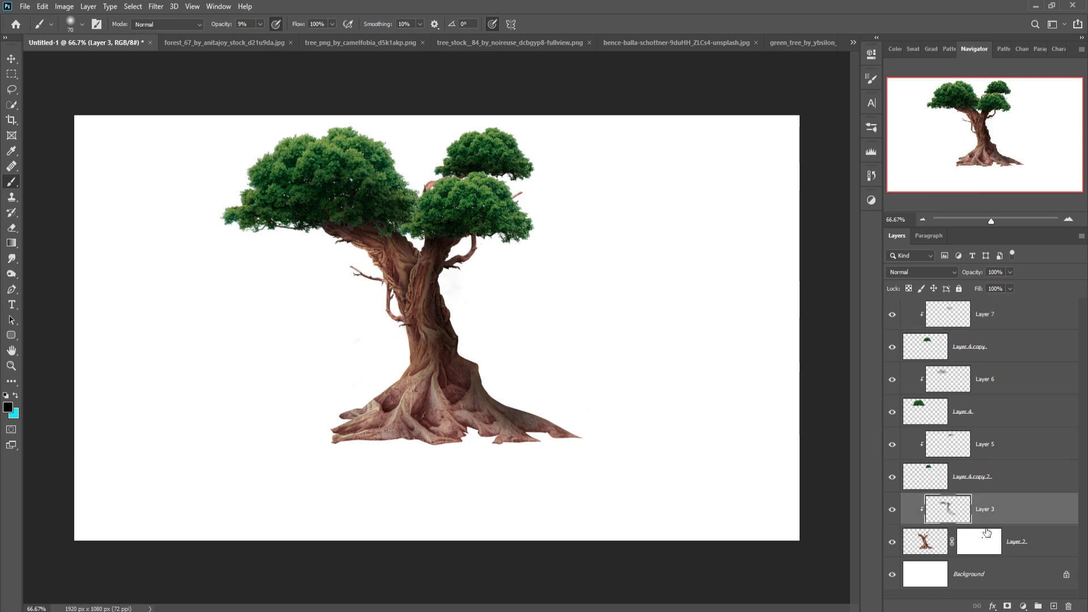
left_click(1007, 605)
key("v")
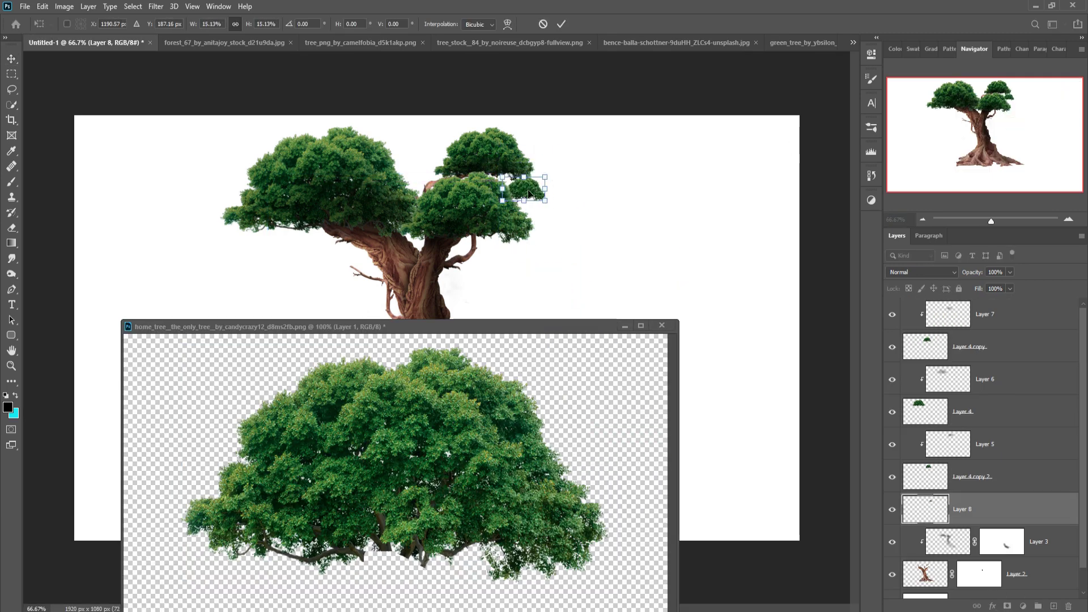
Scale all tree layers to 83%, shift them right, and place the Layer 10 canopy
key("Return")
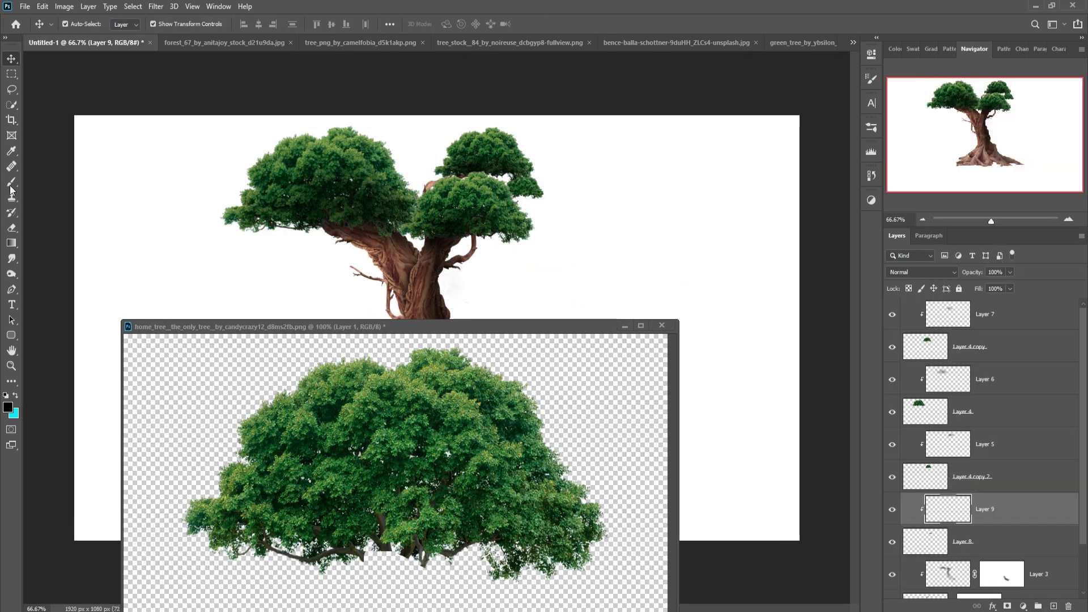
key("v")
key("ctrl+alt+a")
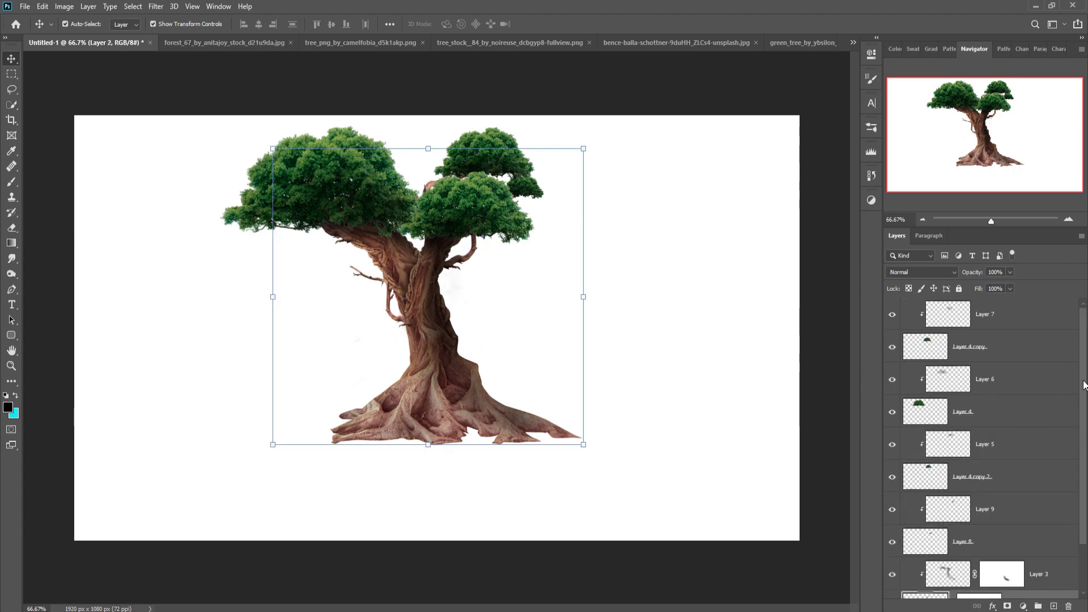
left_click_drag(587, 151, 539, 192)
left_click_drag(393, 328, 436, 327)
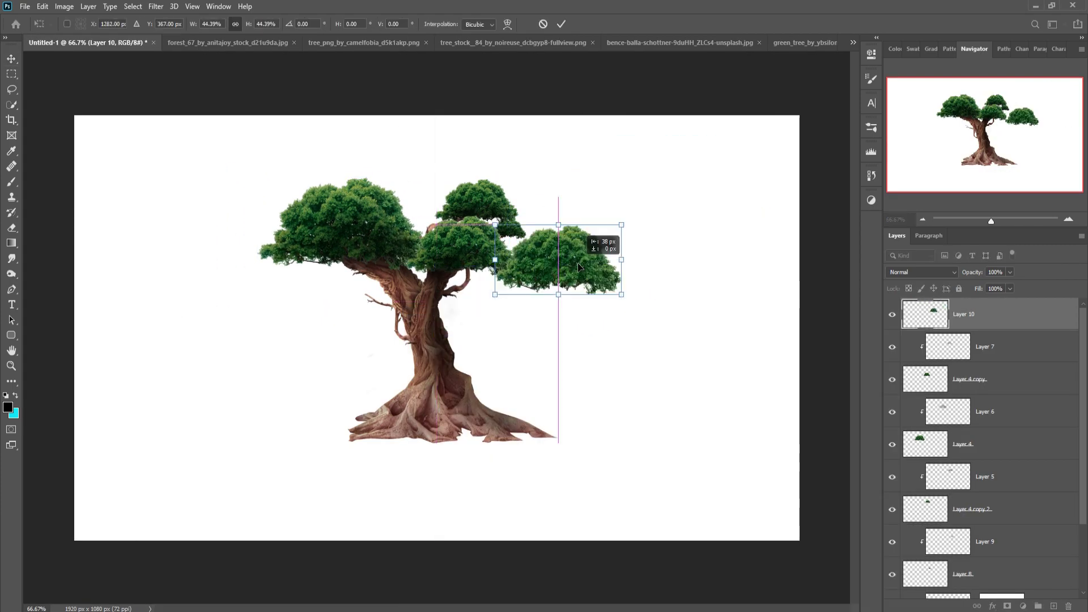
mouse_move(607, 243)
left_mouse_down()
mouse_move(498, 162)
mouse_move(601, 210)
left_mouse_up()
key("Return")
Bring in the dead tree behind the trunk, shrunk and rotated up behind the canopies
left_click(422, 586)
mouse_move(829, 219)
left_mouse_down()
mouse_move(539, 474)
mouse_move(433, 396)
left_mouse_up()
key("ctrl+shift+bracketleft")
left_click_drag(447, 62, 548, 58)
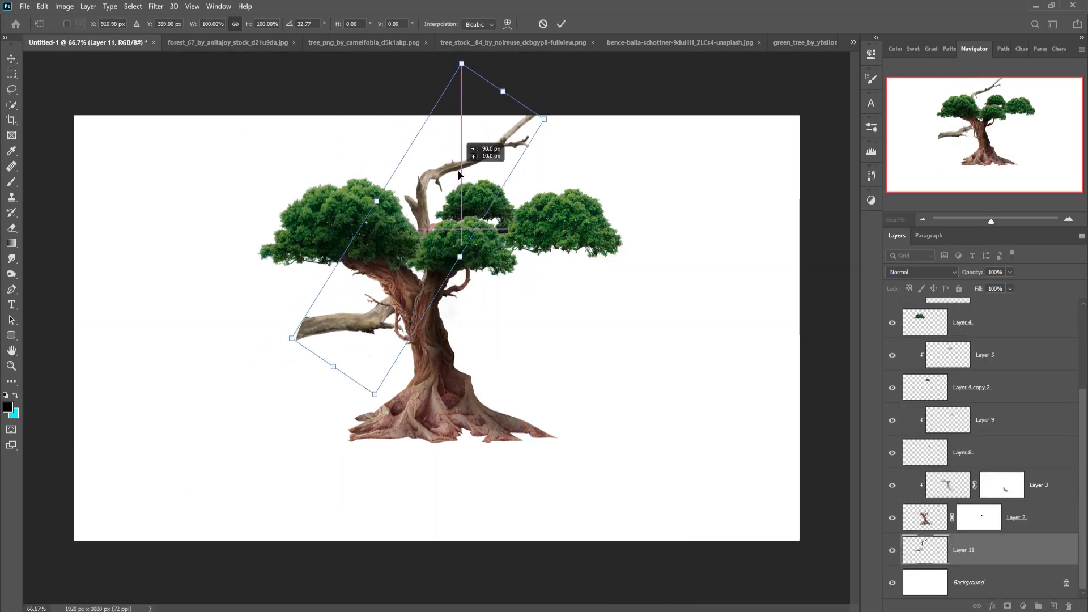
mouse_move(470, 164)
left_mouse_down()
mouse_move(405, 234)
mouse_move(429, 238)
left_mouse_up()
left_click_drag(453, 113, 529, 46)
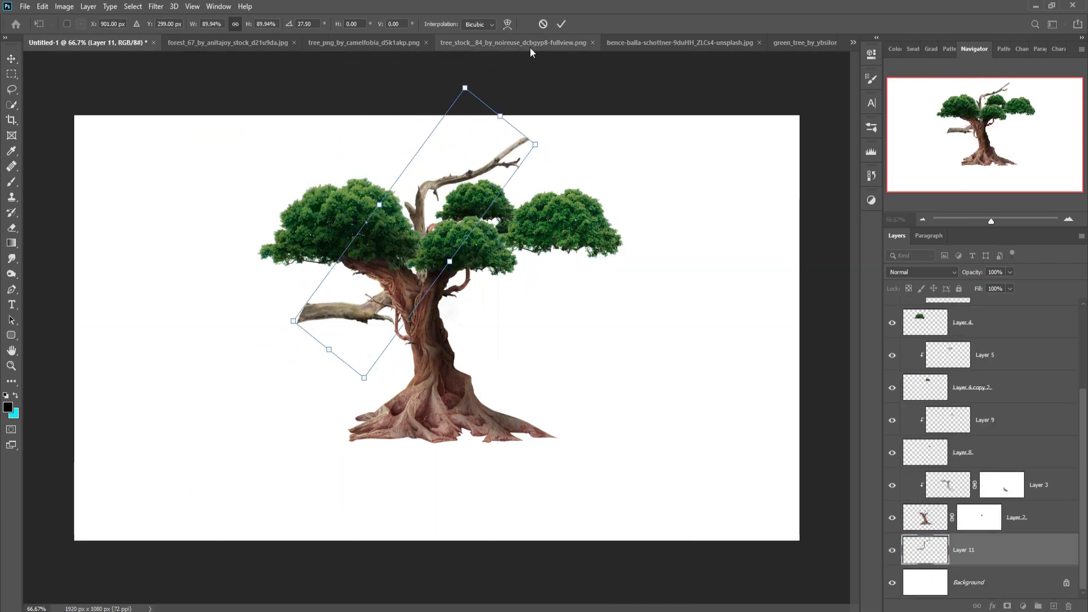
Mask away the branch's lower left part and add a Hue/Saturation adjustment above it
key("Return")
left_click(1006, 606)
key("b")
left_click_drag(300, 314, 312, 359)
left_click(1022, 492)
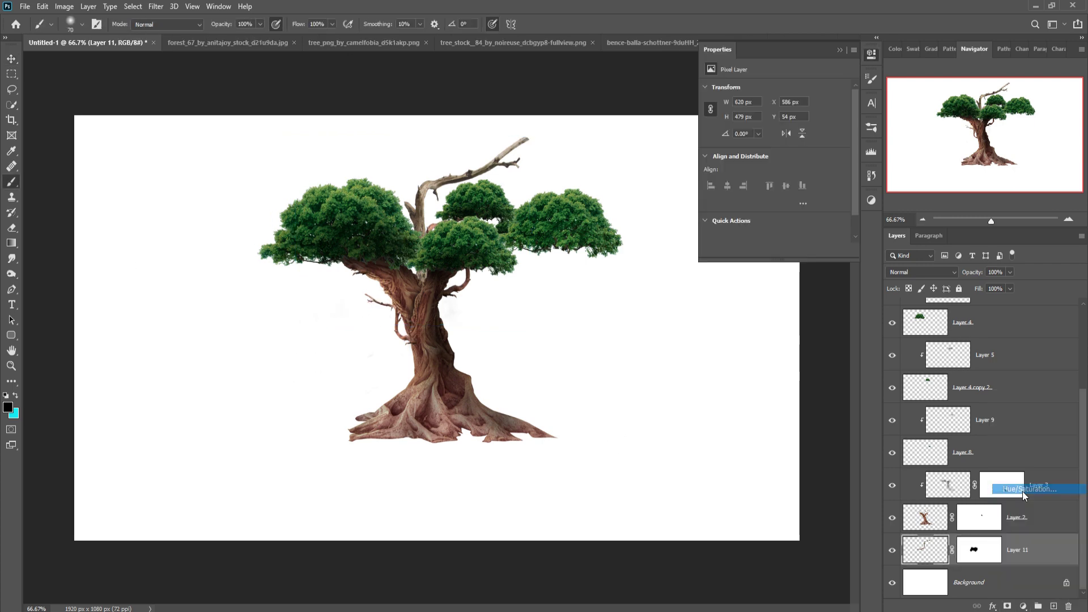
key("ctrl+v")
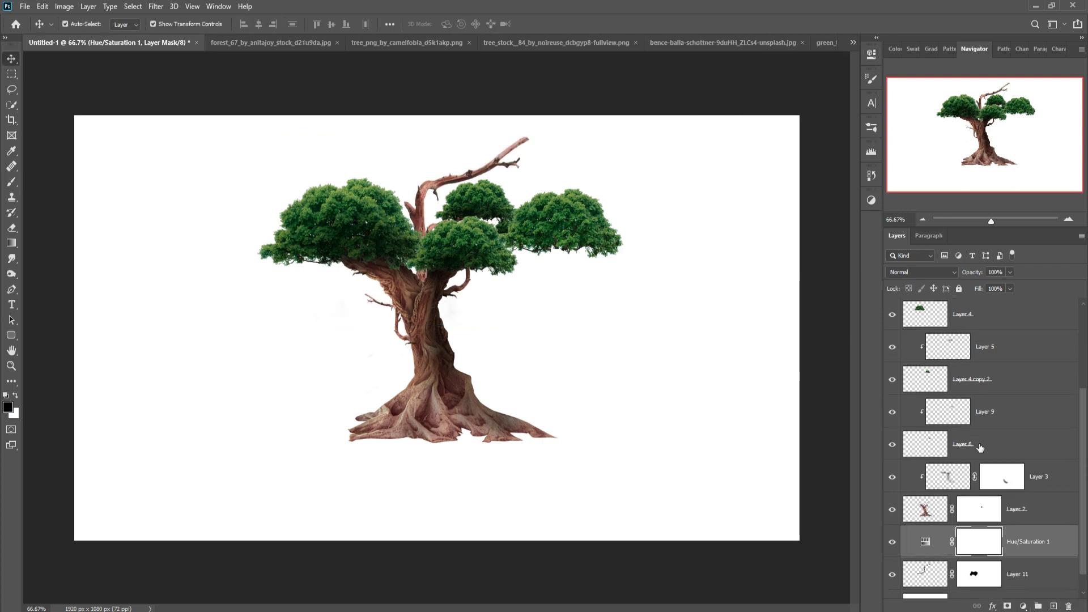
Scale the pasted treetop canopy, Layer 12, to 54% and set it atop the tree
key("ctrl+t")
mouse_move(594, 229)
left_mouse_down()
mouse_move(485, 150)
mouse_move(469, 159)
left_mouse_up()
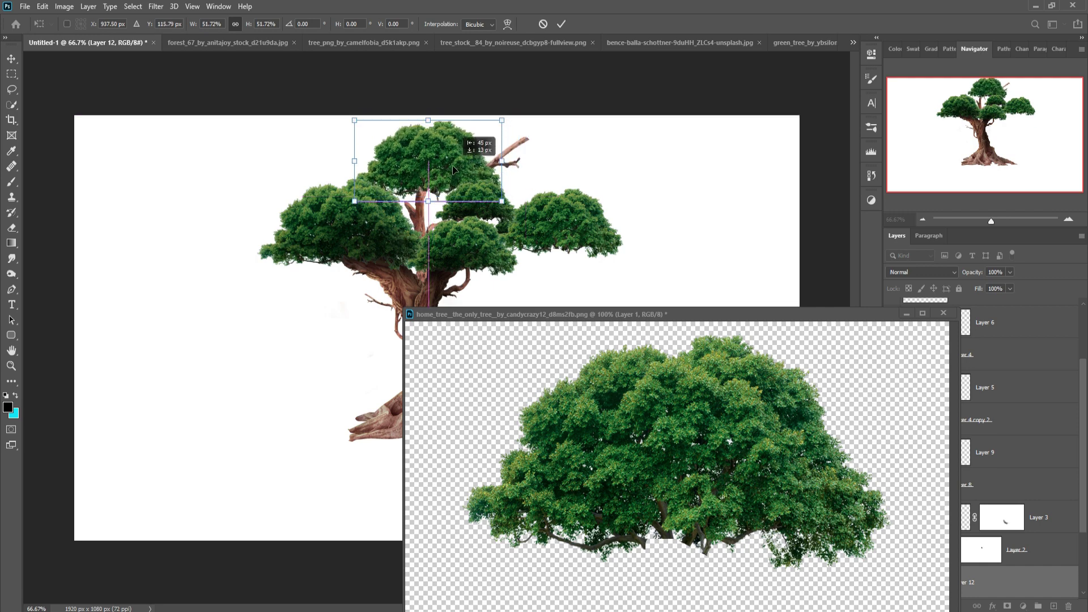
key("Return")
Add Layers 13 and 14 clipped to the treetop canopy for brush shading
key("ctrl+alt+g")
left_click(11, 184)
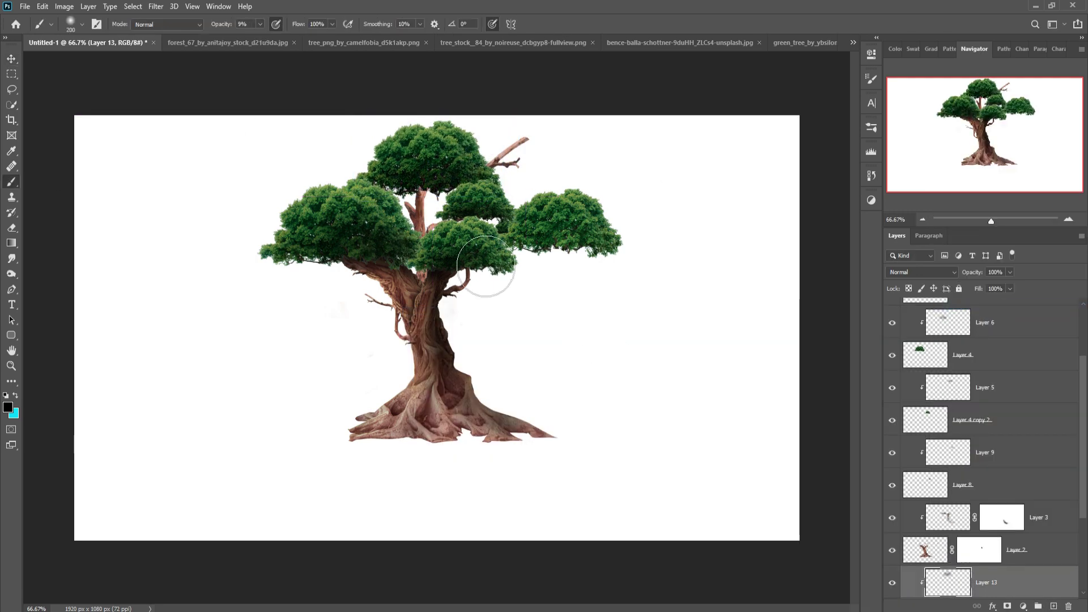
key("ctrl+shift+n")
key("bracketleft")
key("bracketleft")
key("bracketleft")
right_click(986, 547)
left_click(1001, 363)
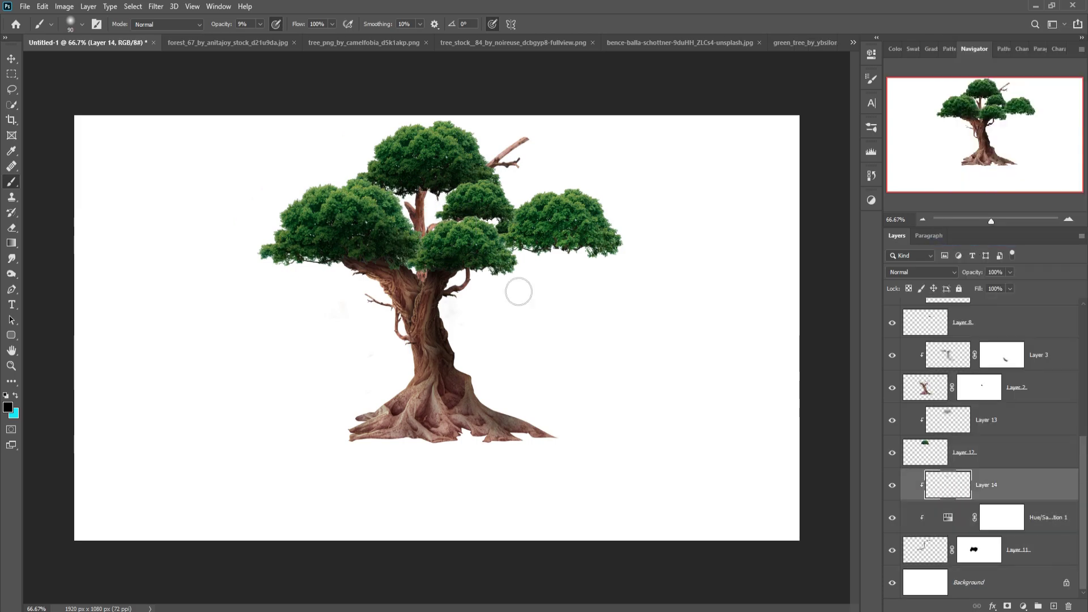
key("v")
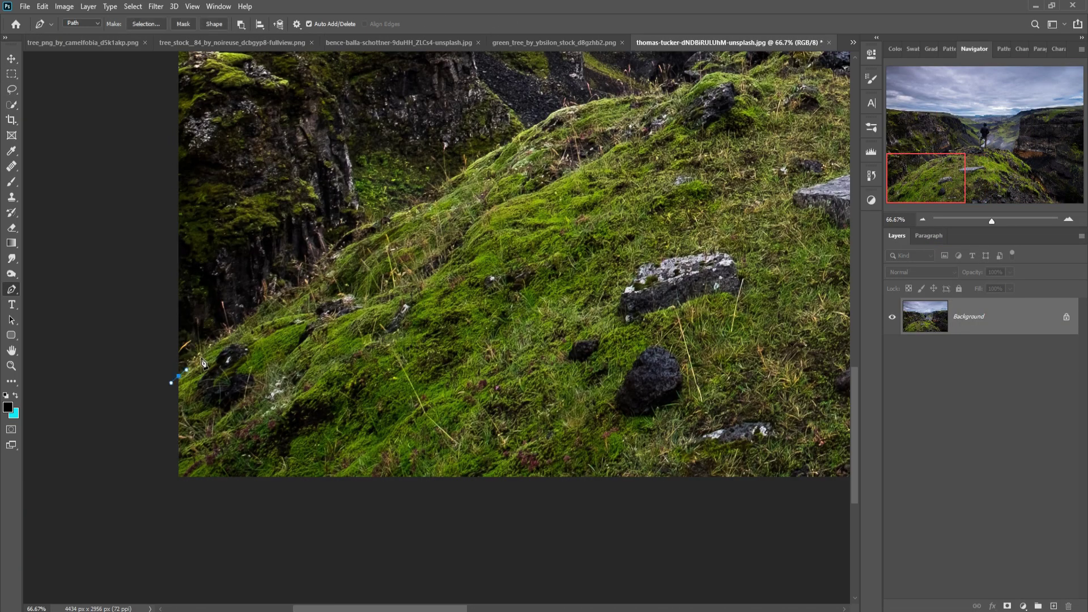
Outline the mossy hill ridge, group the tree layers into Group 1, and reorder the hill layer
left_click(572, 166)
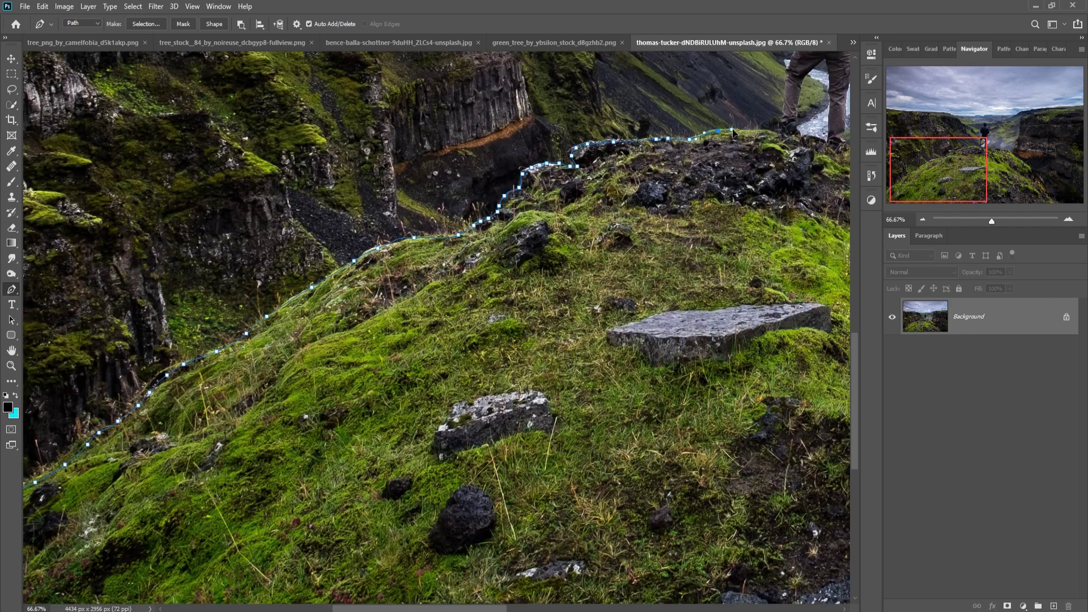
left_click_drag(732, 132, 384, 183)
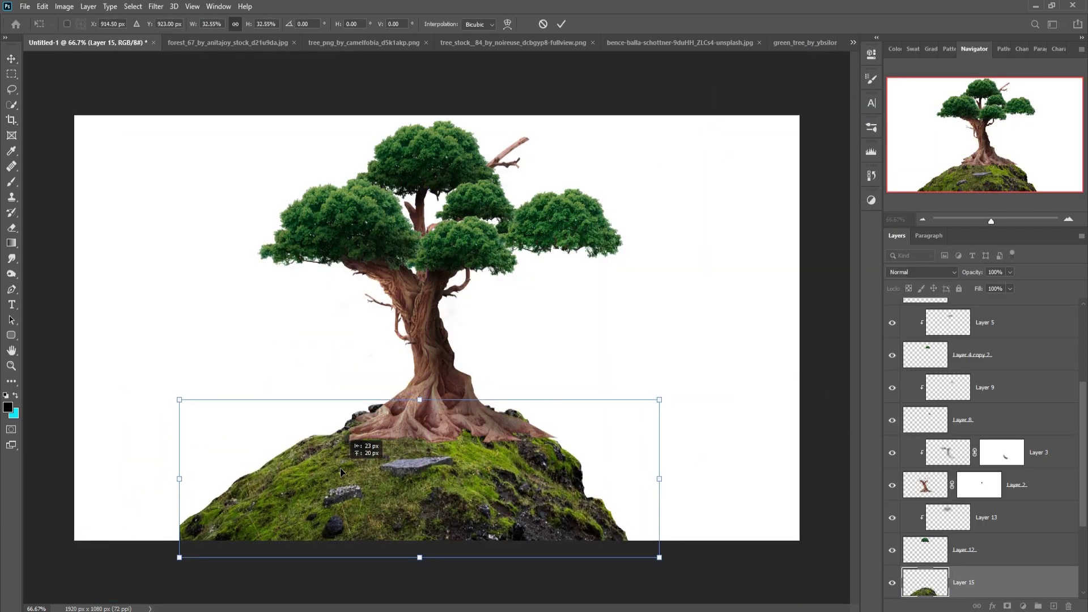
left_click(902, 320, "shift")
key("ctrl+g")
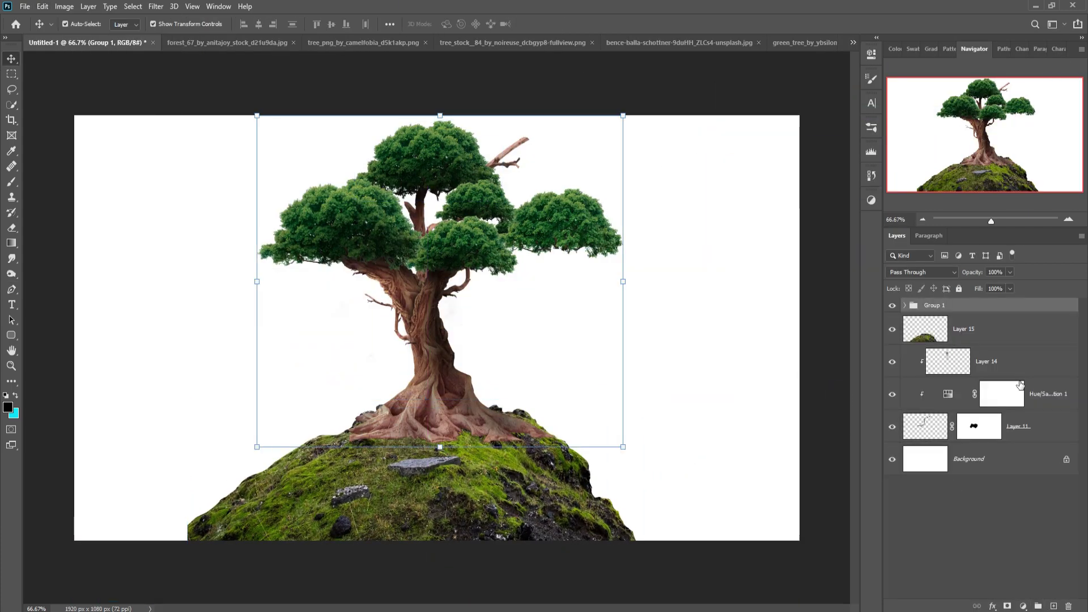
left_click(1000, 435)
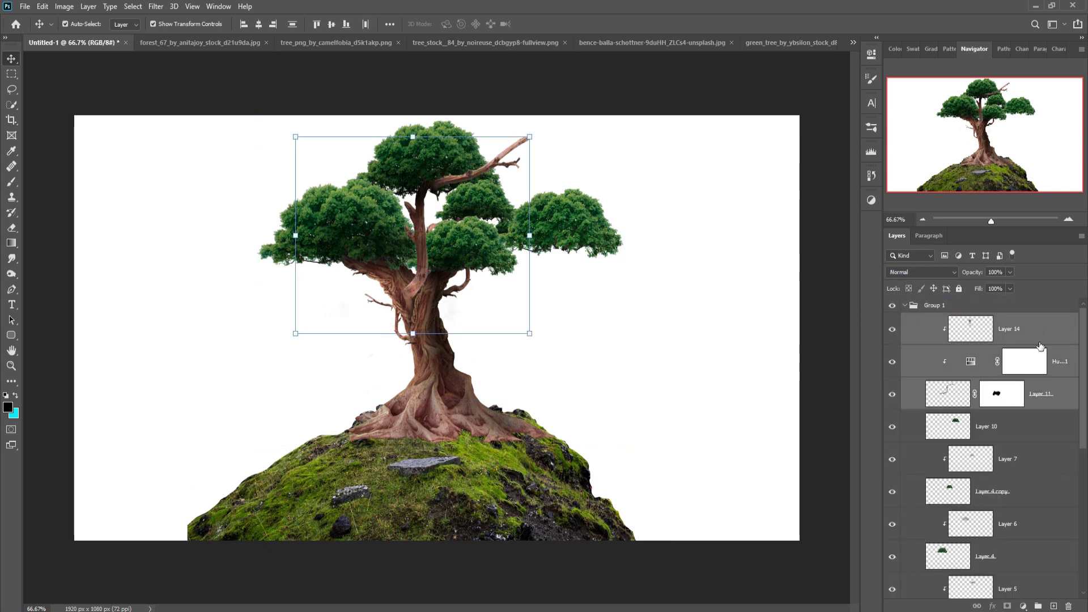
left_click_drag(1014, 533, 1030, 578)
Transform Group 1 to seat and size the tree on the hilltop
left_click(904, 305)
key("ctrl+t")
left_click_drag(606, 164, 620, 133)
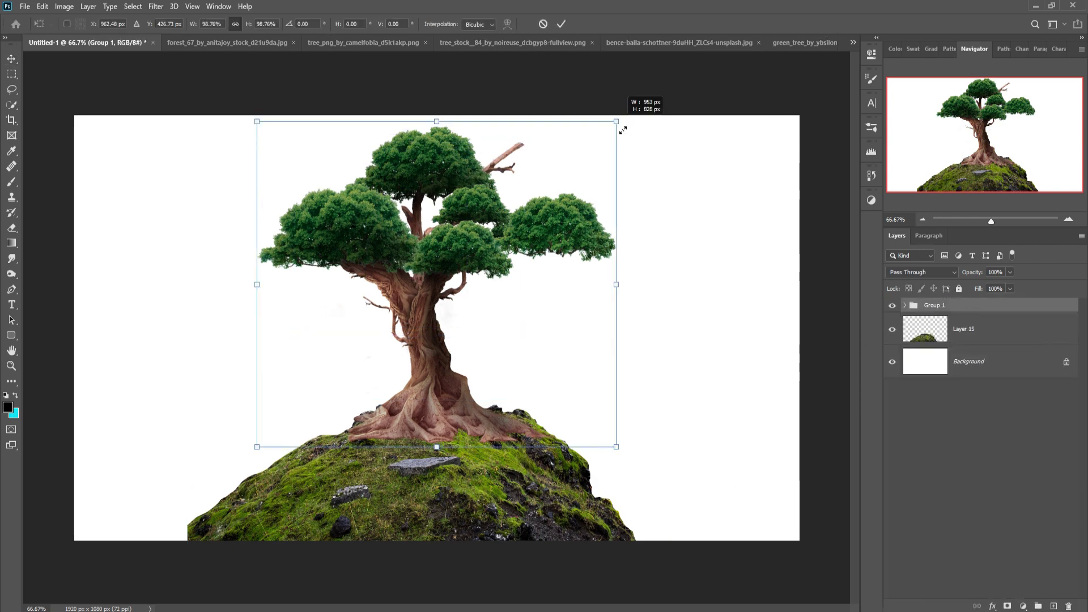
left_click_drag(412, 332, 423, 356)
Warp the hill, pulling its bottom corners out to span the canvas bottom
key("Return")
left_click(434, 498)
key("ctrl+t")
left_click_drag(187, 396, 206, 430)
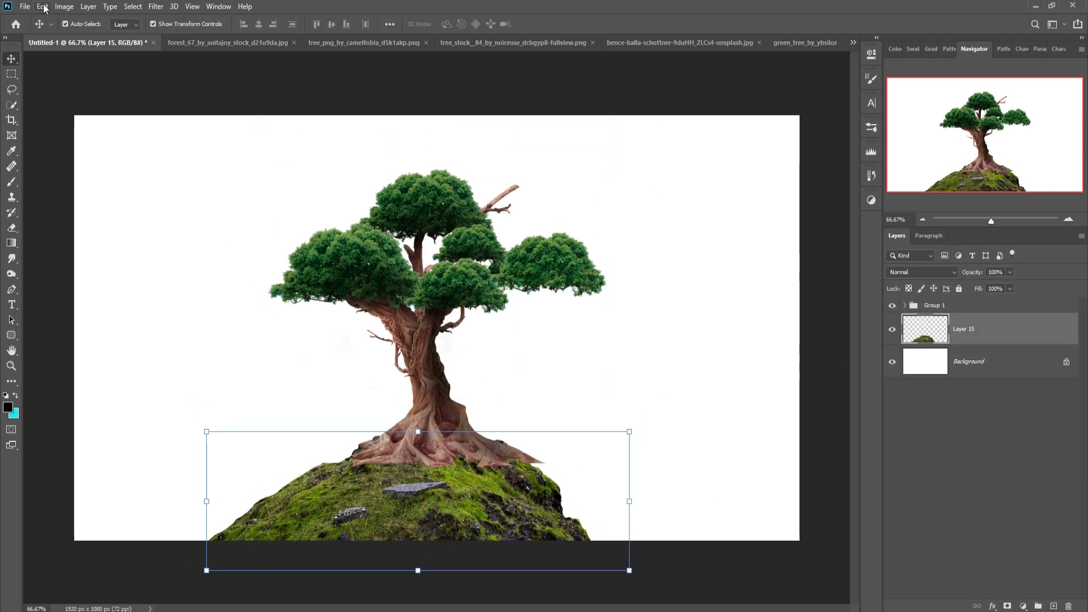
right_click(450, 478)
left_click_drag(630, 570, 812, 565)
left_click_drag(206, 571, 119, 562)
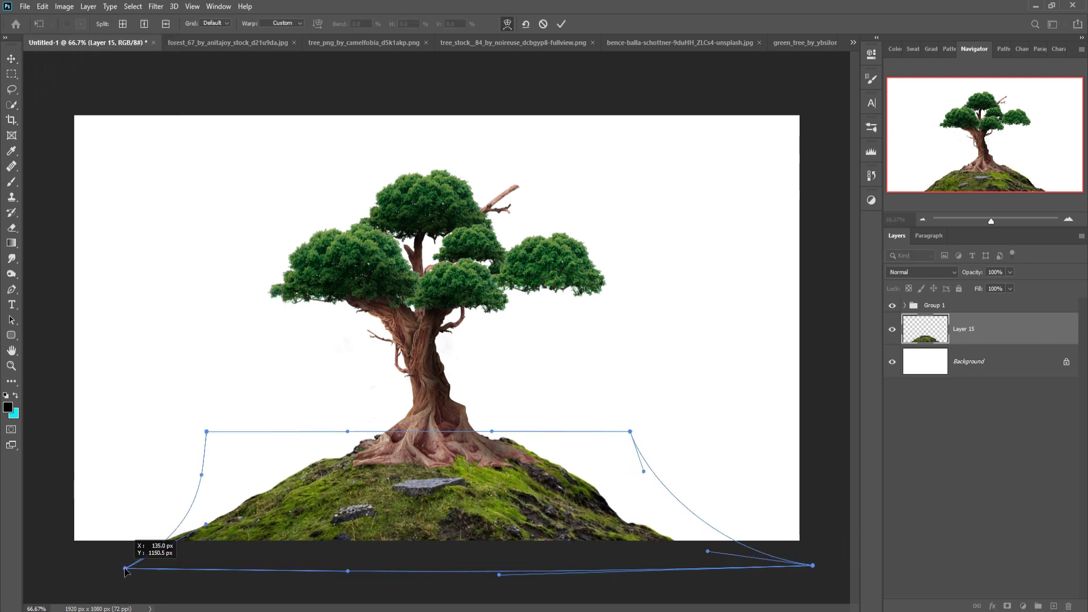
key("Return")
Add a clipped Hue/Saturation layer on the hill (Hue +13, Saturation -41, Lightness -9) and Layer 16
left_click(1023, 605)
left_click(1014, 498)
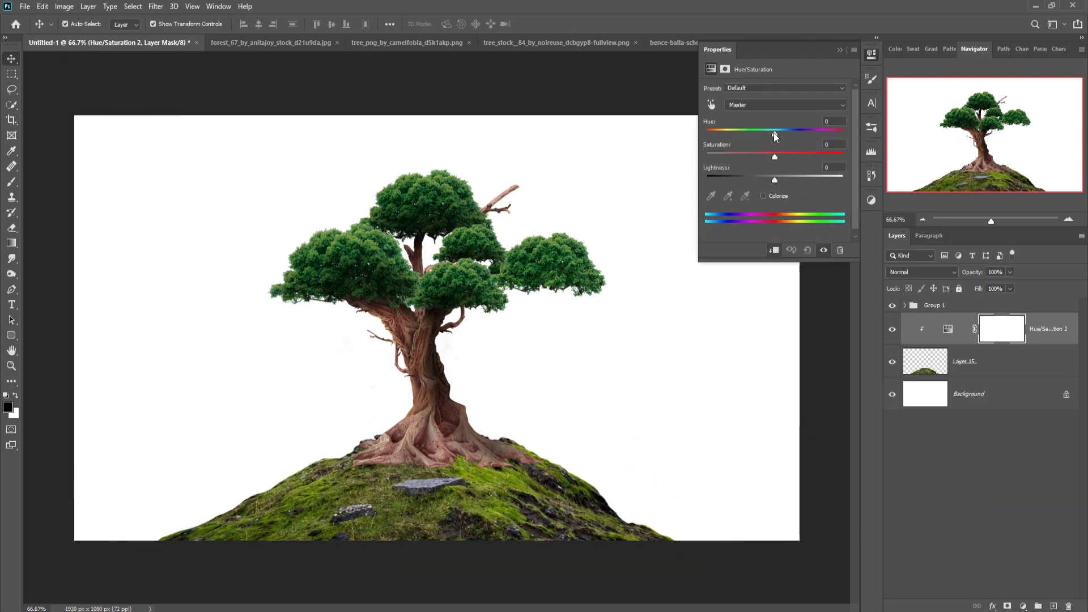
mouse_move(774, 133)
left_mouse_down()
mouse_move(784, 133)
mouse_move(747, 155)
left_mouse_up()
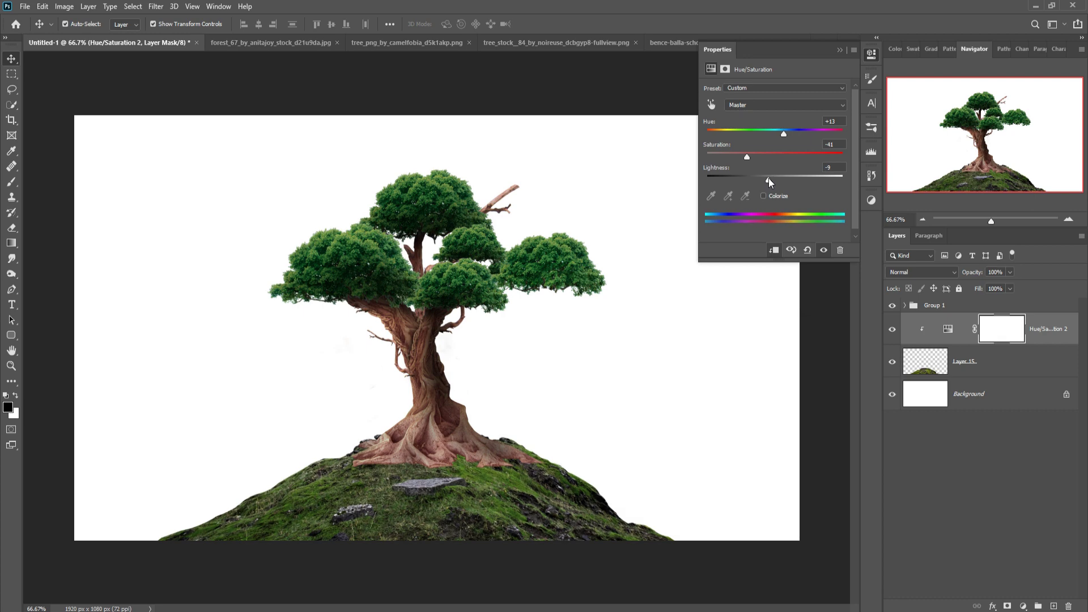
key("ctrl+e")
left_click(1021, 338)
Paint a faint shadow on the hill grass on Layer 16 and stretch Group 1 taller
scroll(1021, 338, "down", 5)
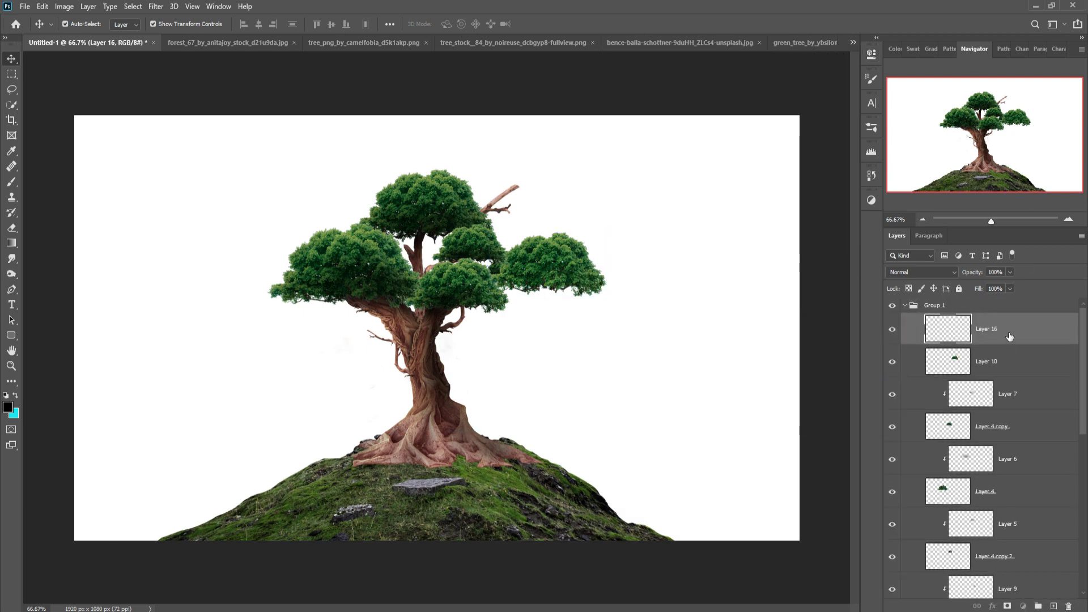
left_click(970, 382)
key("b")
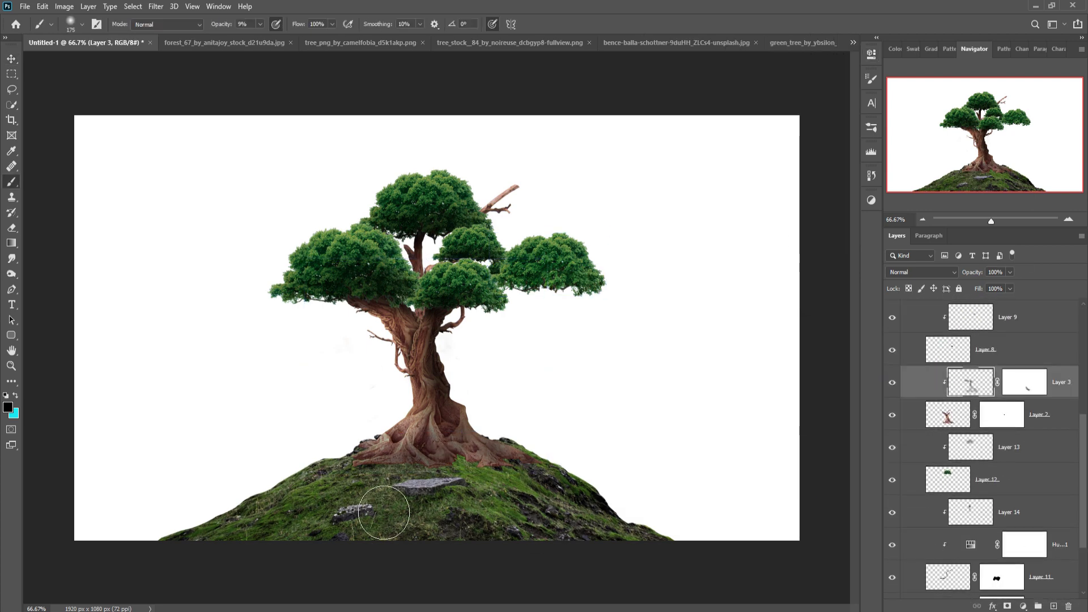
key("ctrl+z")
mouse_move(395, 493)
left_mouse_down()
mouse_move(570, 462)
mouse_move(466, 508)
left_mouse_up()
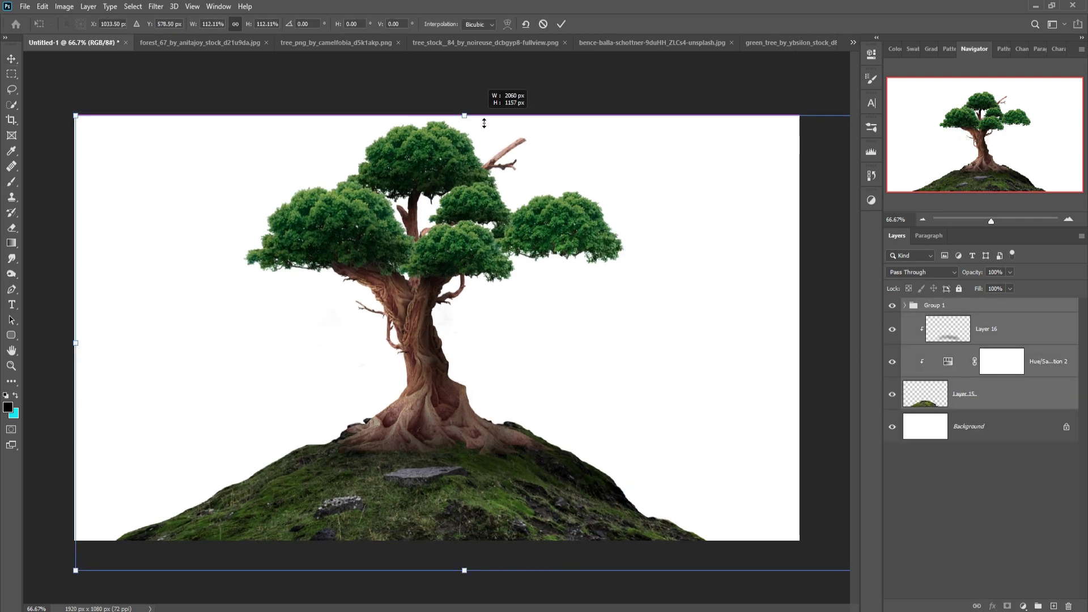
left_click_drag(483, 116, 469, 151)
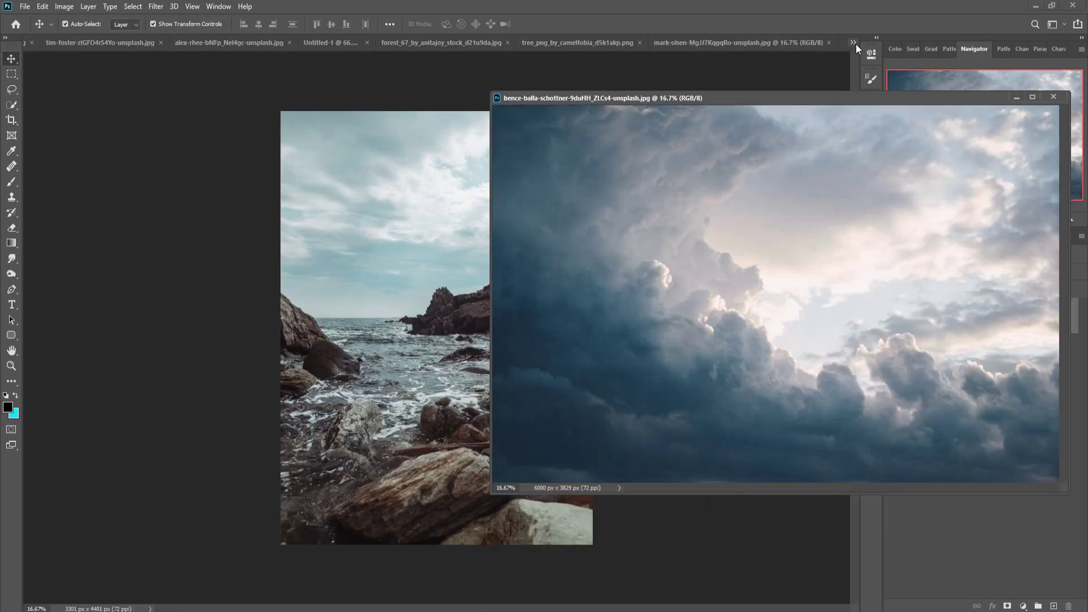
Bring the storm-cloud photo into Untitled-1 as Layer 17, beneath the tree and hill
left_click(853, 43)
left_click(893, 107)
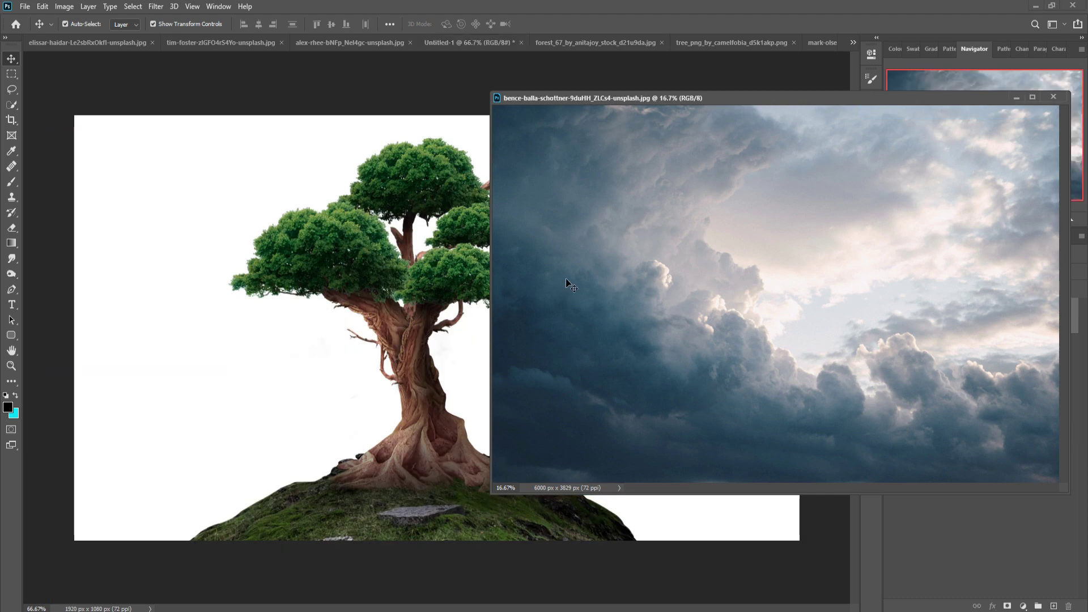
left_click_drag(588, 302, 282, 324)
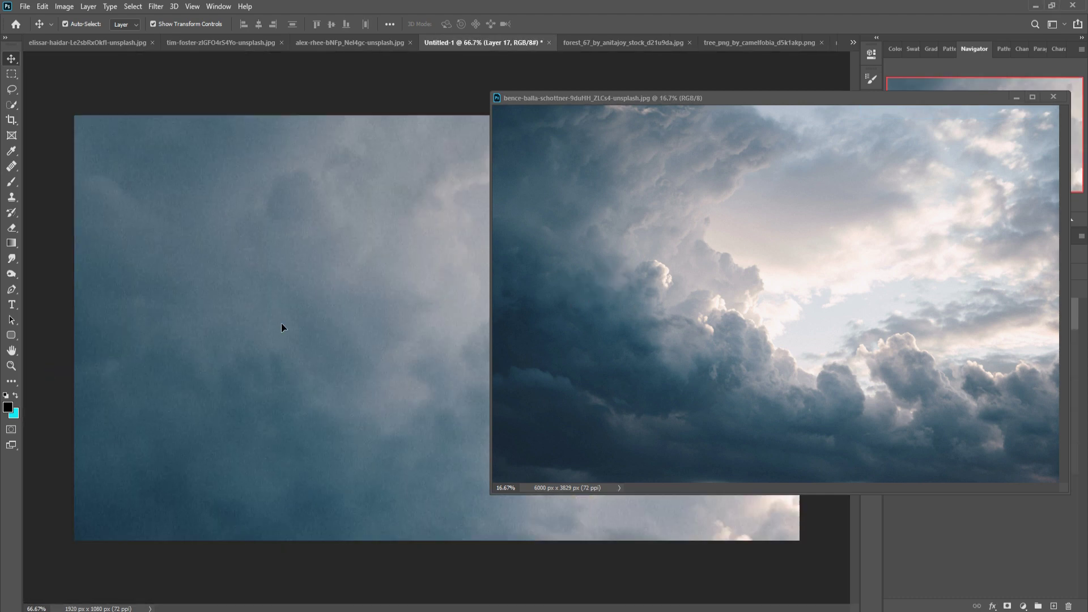
left_click(1015, 97)
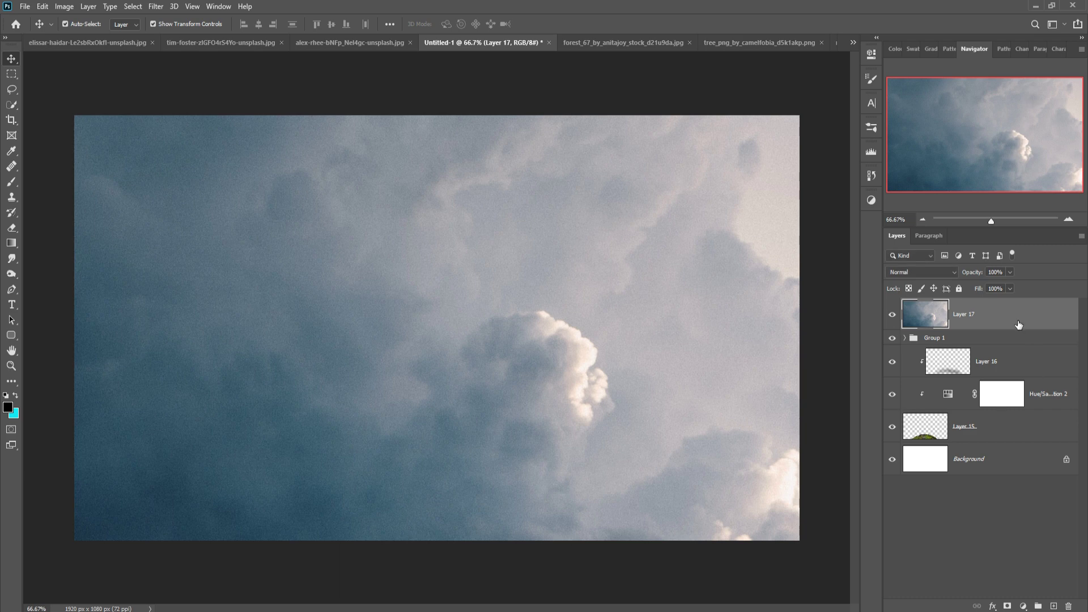
left_click_drag(1018, 325, 988, 432)
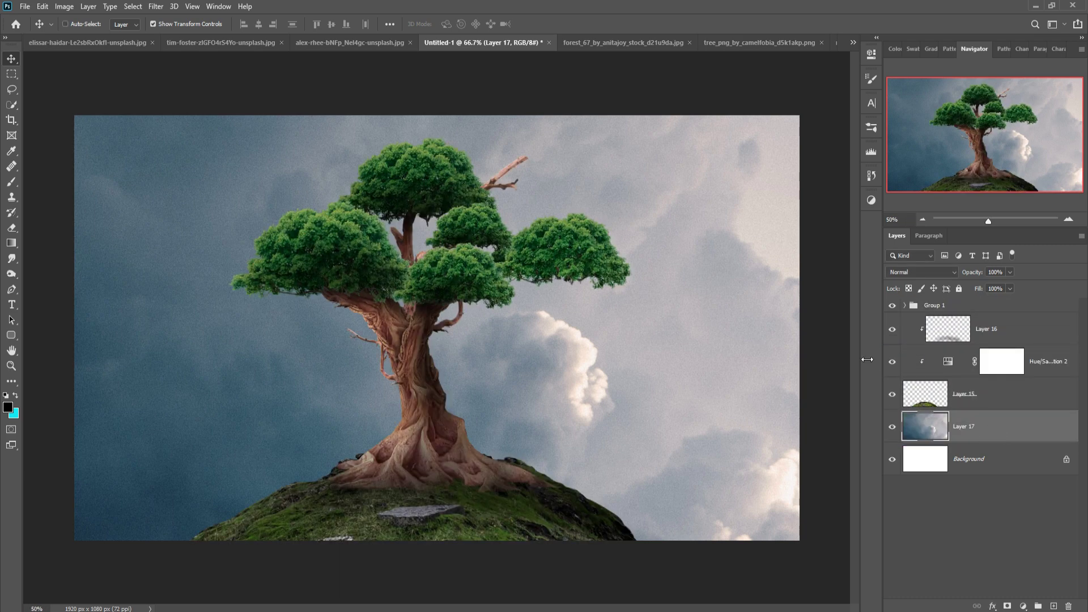
Scale the cloud layer down and shift it left to fill the sky
key("ctrl+minus")
key("ctrl+minus")
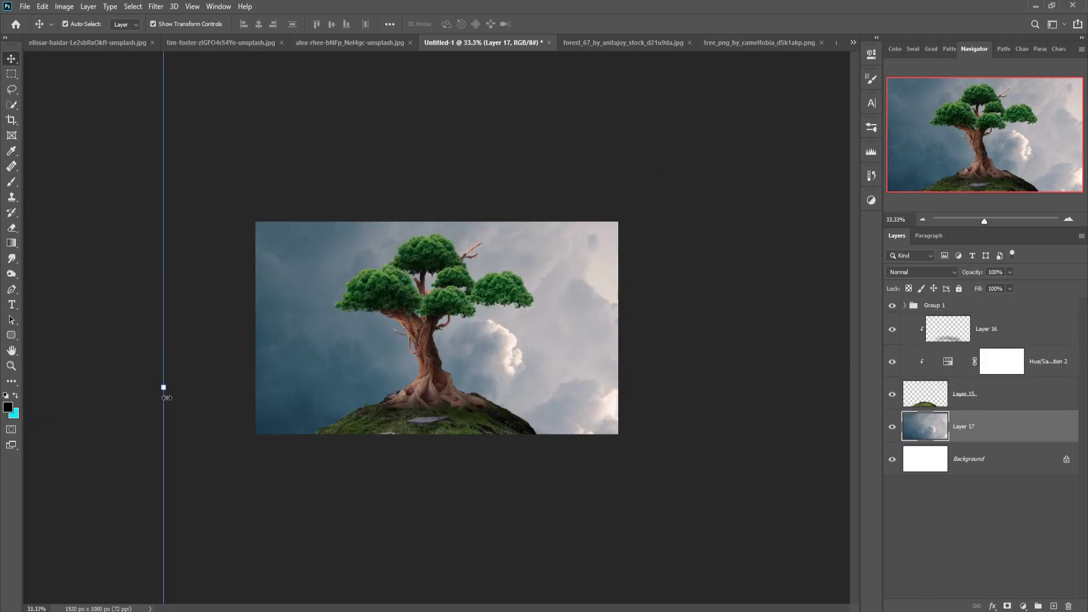
mouse_move(166, 397)
left_mouse_down()
mouse_move(775, 385)
mouse_move(247, 386)
mouse_move(287, 416)
left_mouse_up()
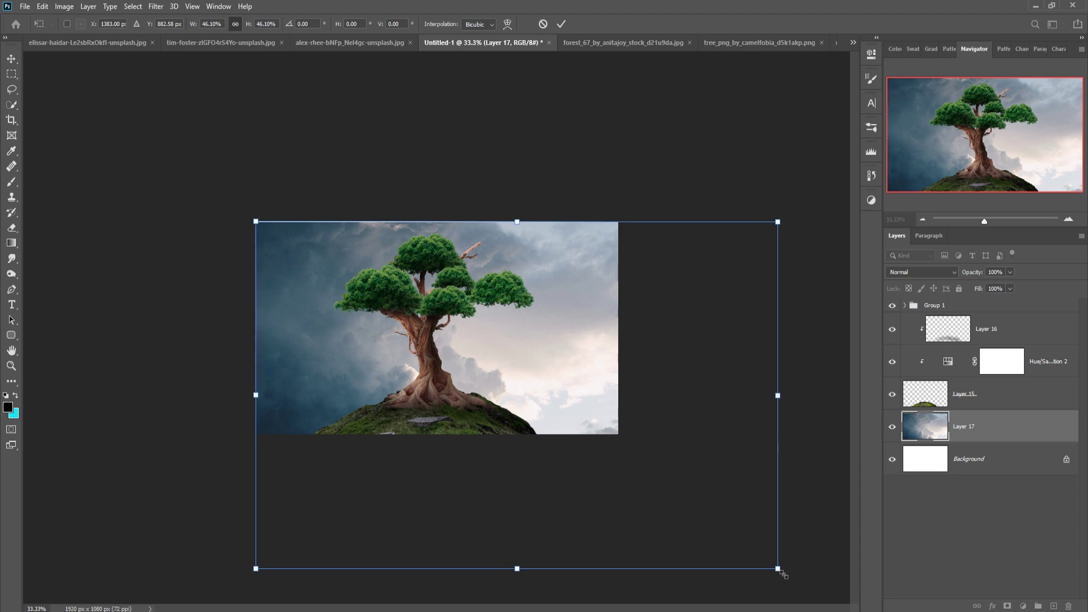
left_click_drag(782, 574, 680, 491)
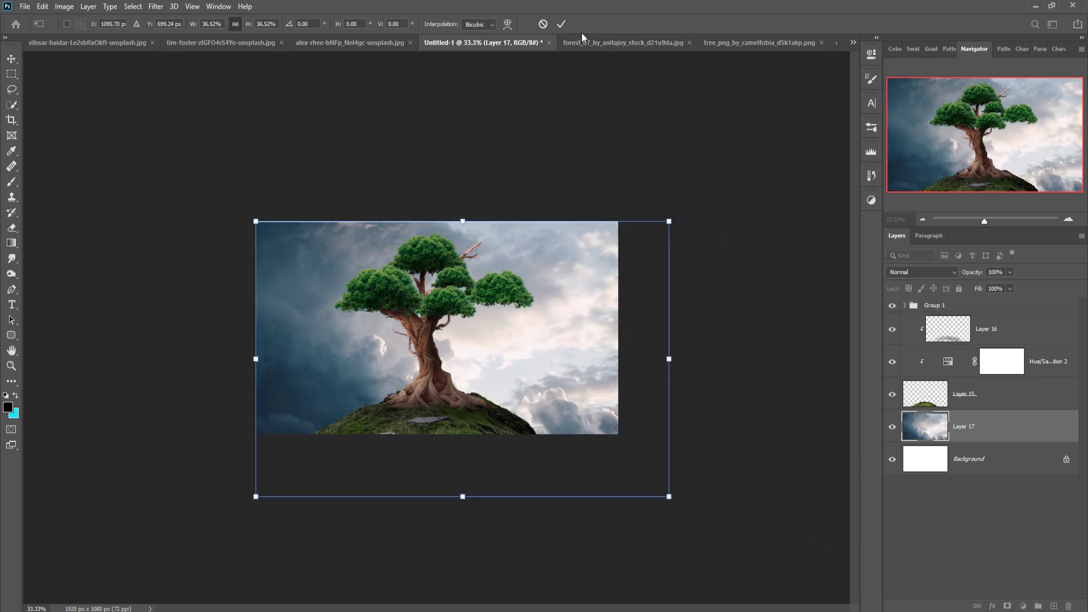
left_click(562, 23)
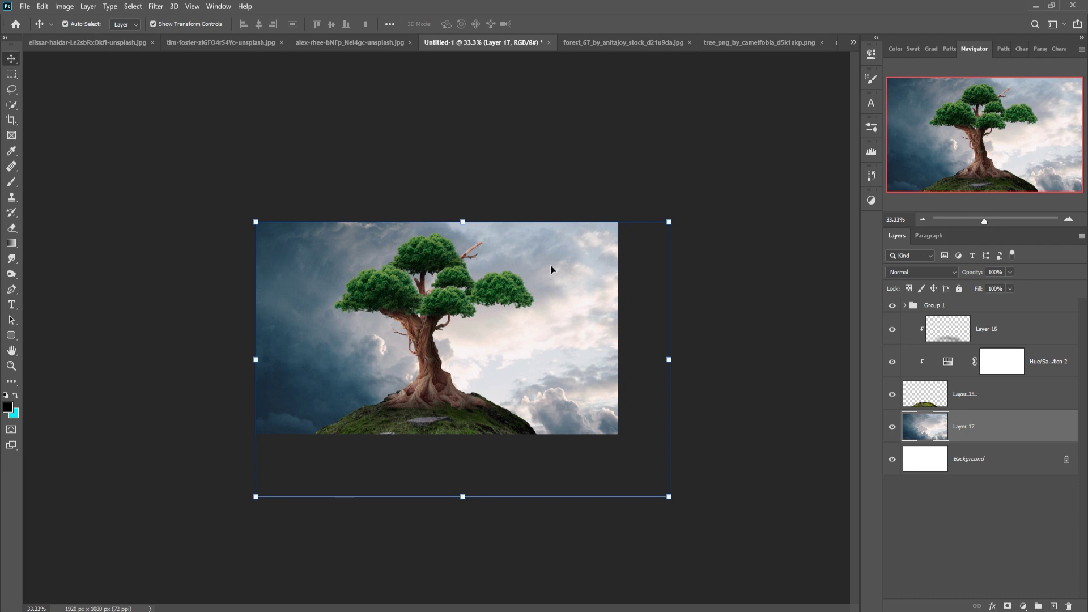
left_click(447, 386)
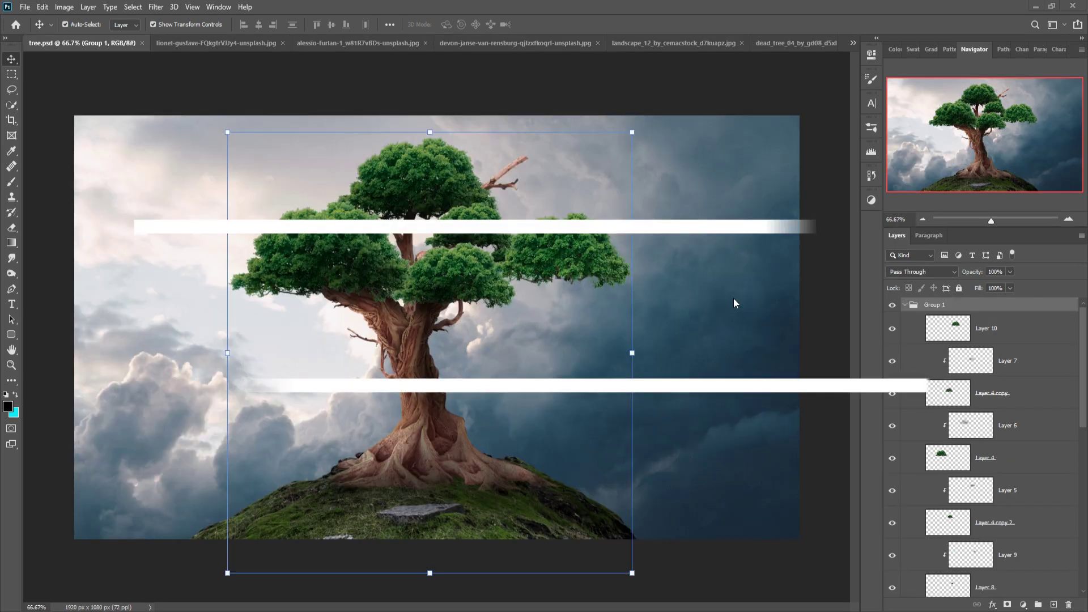
Switch to the lionel-gustave sea-rock photo and begin a Quick Selection of the rock
left_click(207, 43)
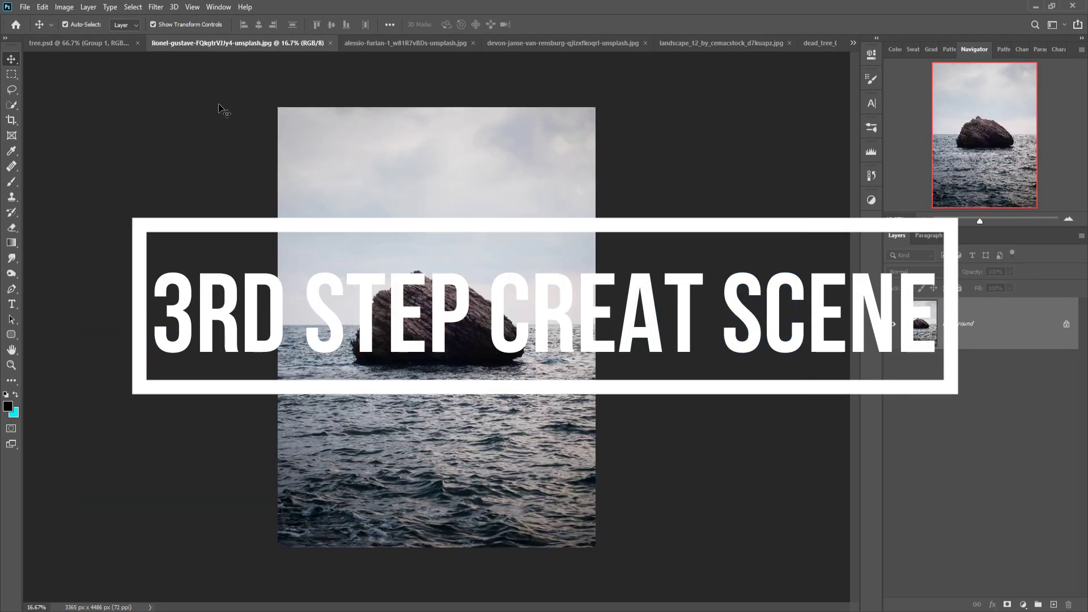
left_click(11, 106)
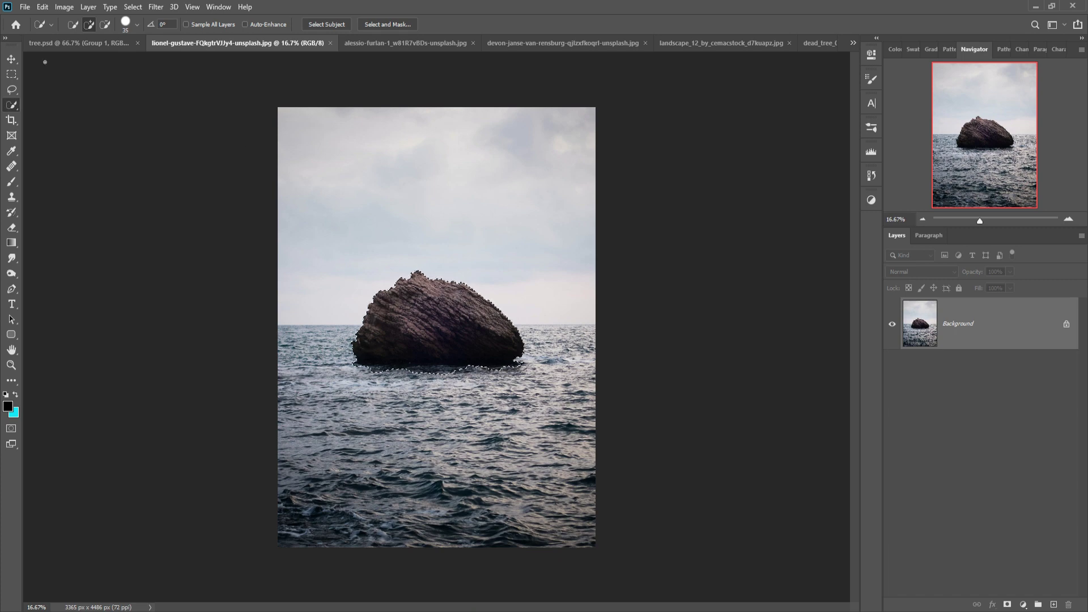
Move the selected sea rock into the tree.psd composite
key("v")
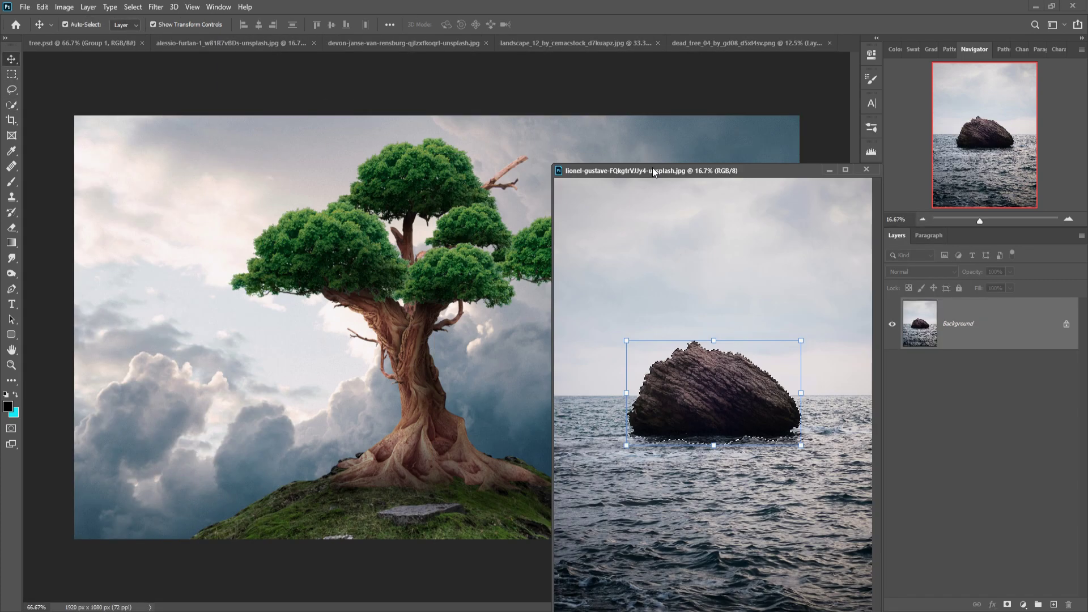
left_click_drag(225, 42, 678, 171)
left_click_drag(775, 391, 283, 437)
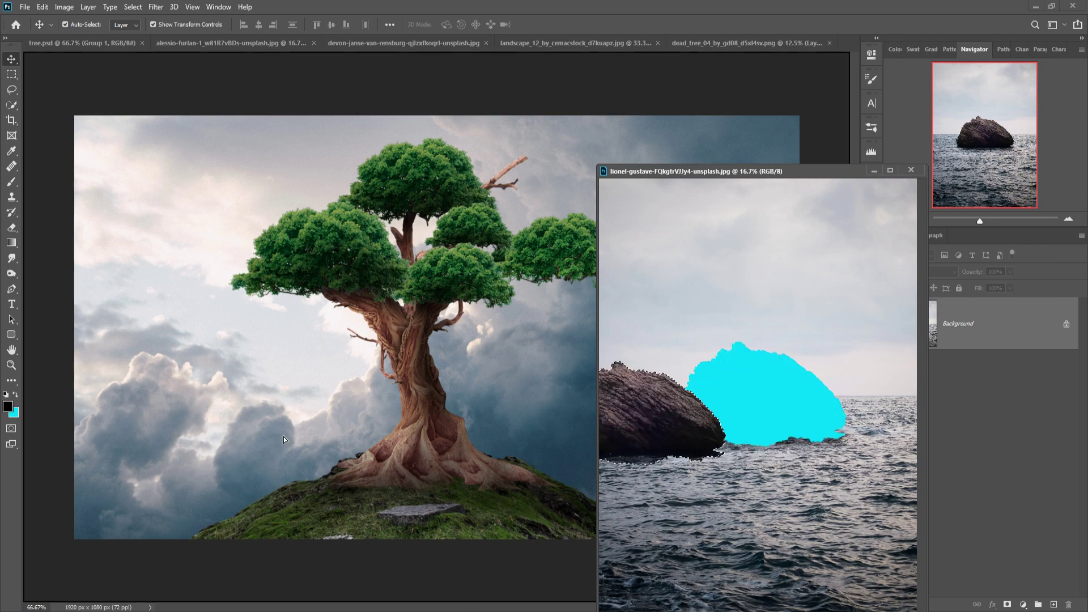
left_click(874, 172)
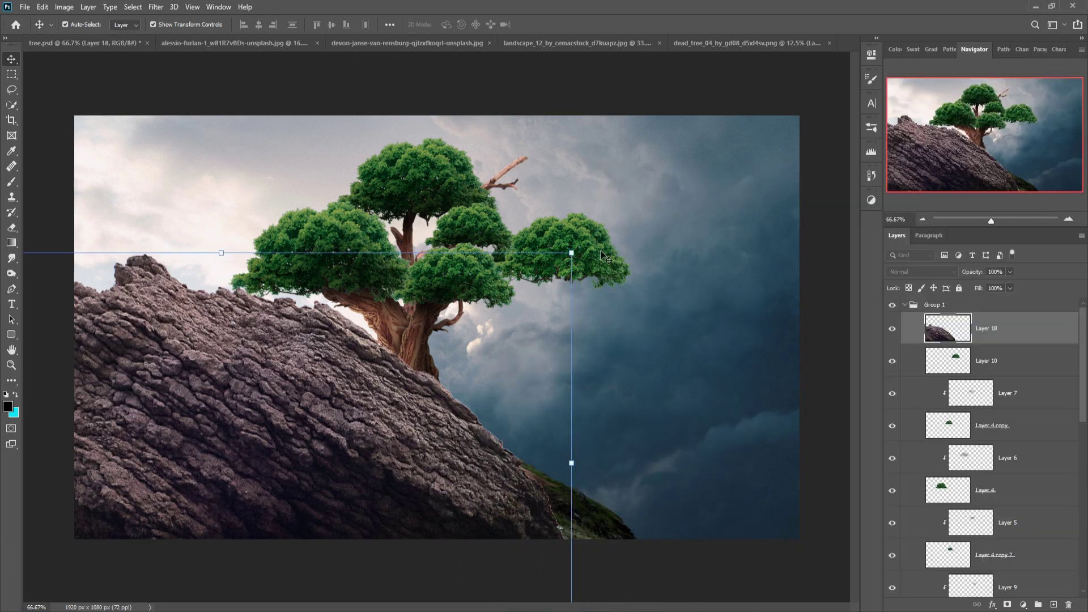
Shrink and tilt the rock, setting it beside the tree trunk
left_click_drag(544, 295, 286, 546)
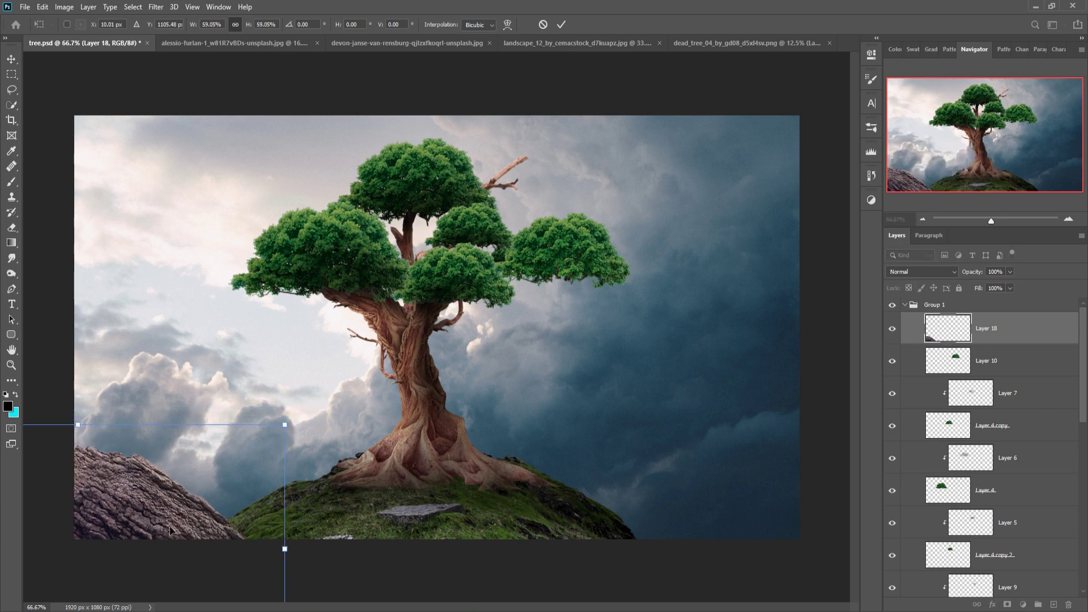
mouse_move(198, 499)
left_mouse_down()
mouse_move(754, 116)
mouse_move(525, 248)
left_mouse_up()
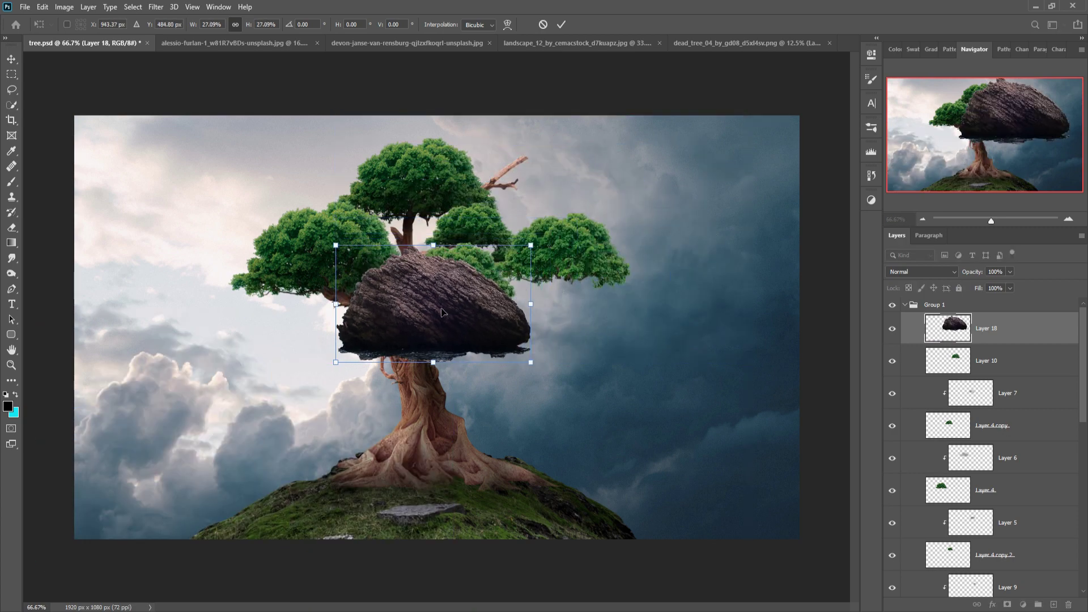
left_click_drag(429, 308, 294, 463)
left_click_drag(391, 404, 339, 477)
key("Return")
Add a brush-painted mask to the rock layer, then Quick Select the mountain photo's peaks
left_click(1006, 604)
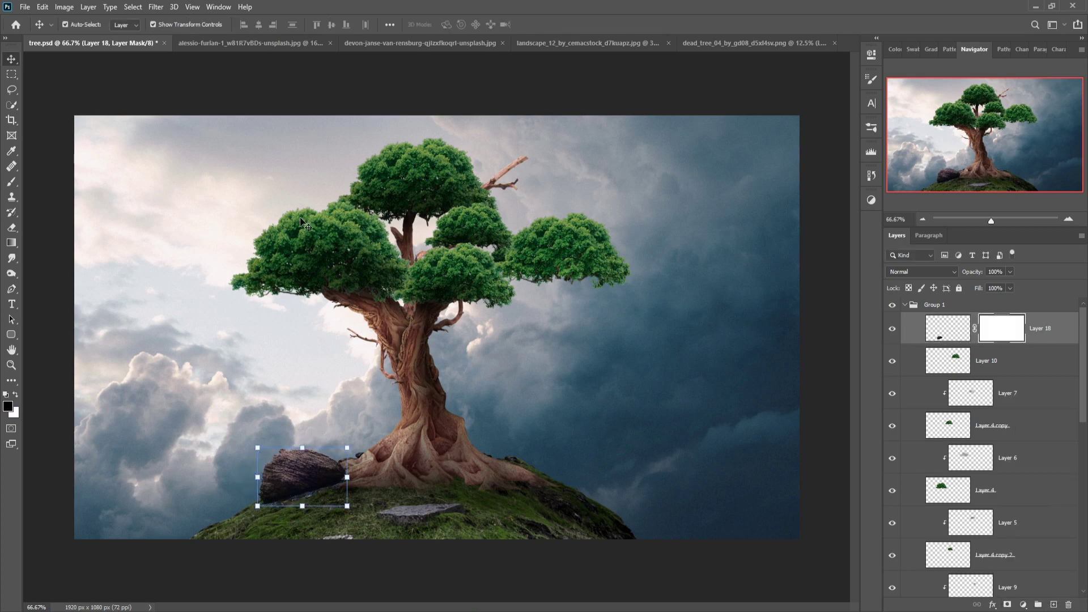
key("b")
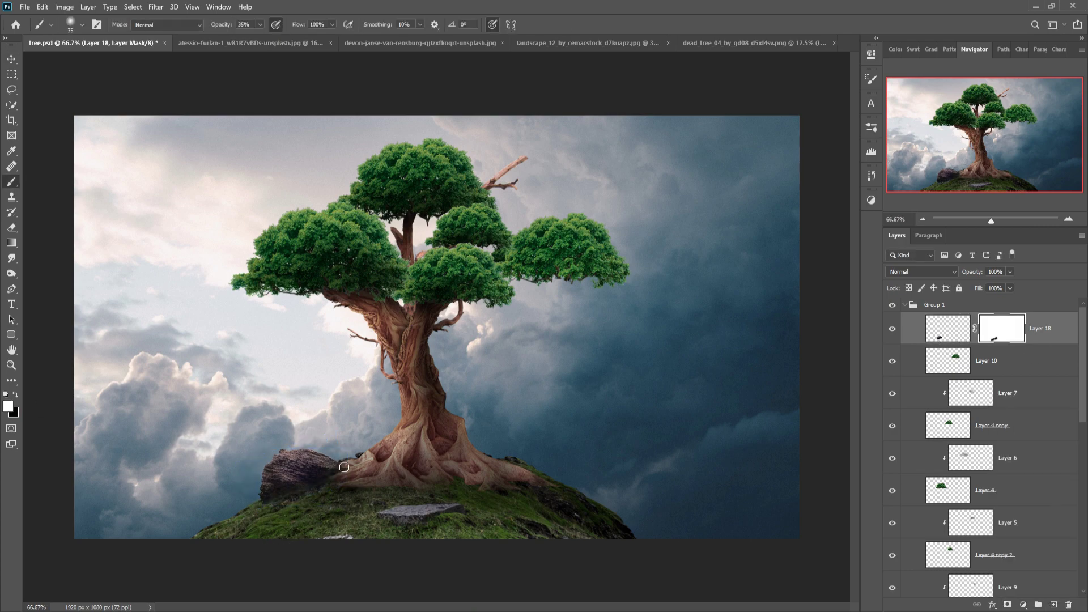
key("ctrl+Tab")
left_click(10, 106)
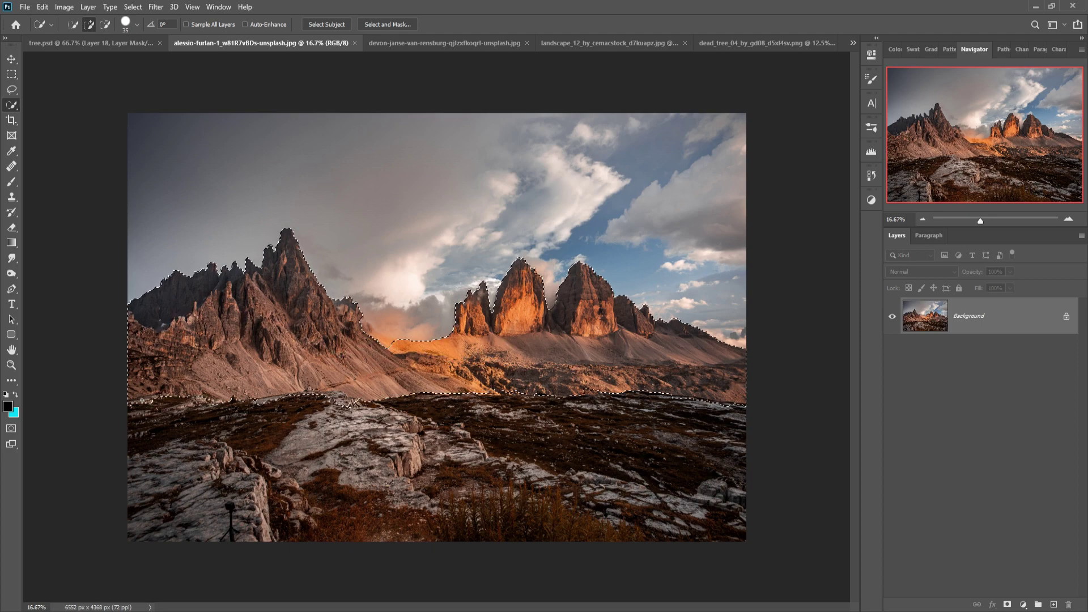
Bring the mountains into tree.psd, then duplicate, flip horizontally, and move the copy right
key("v")
mouse_move(527, 300)
left_mouse_down()
mouse_move(256, 390)
mouse_move(348, 480)
left_mouse_up()
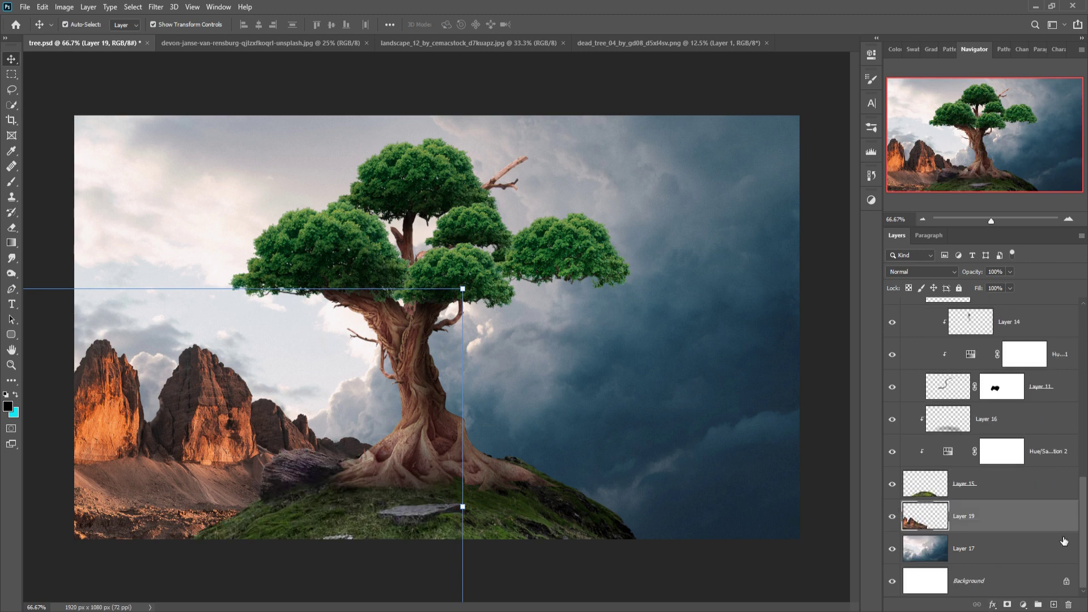
mouse_move(209, 467)
left_mouse_down()
mouse_move(214, 451)
mouse_move(651, 442)
left_mouse_up()
key("ctrl+j")
left_click(43, 7)
left_click(219, 451)
Mask the middle peaks out of the Layer 19 copy with a black brush
left_click(1007, 604)
key("b")
left_click_drag(299, 400, 362, 408)
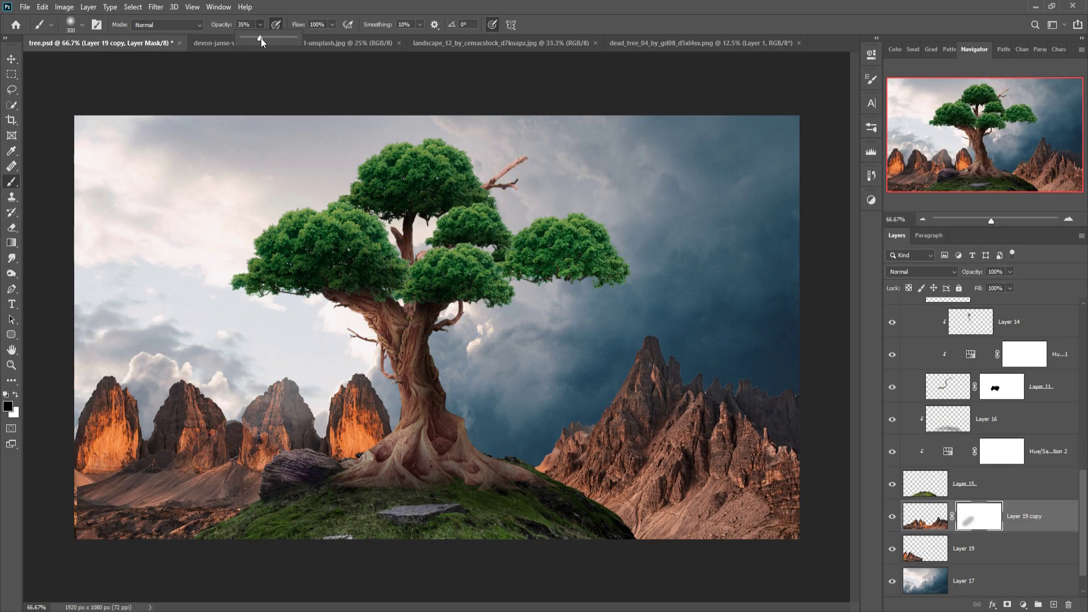
key("0")
left_click_drag(255, 431, 472, 522)
key("v")
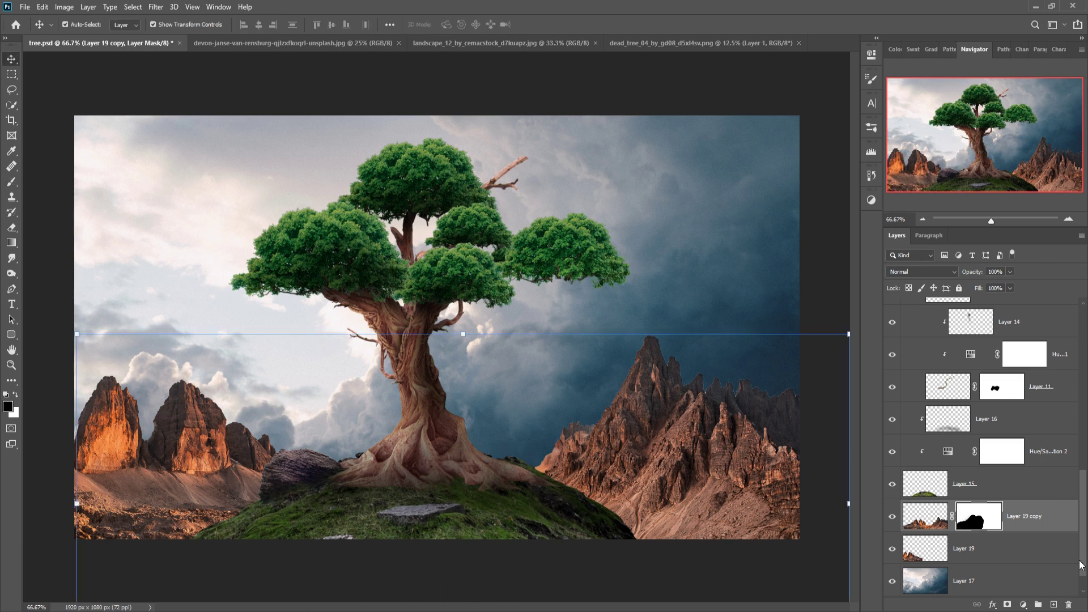
left_click(1026, 606)
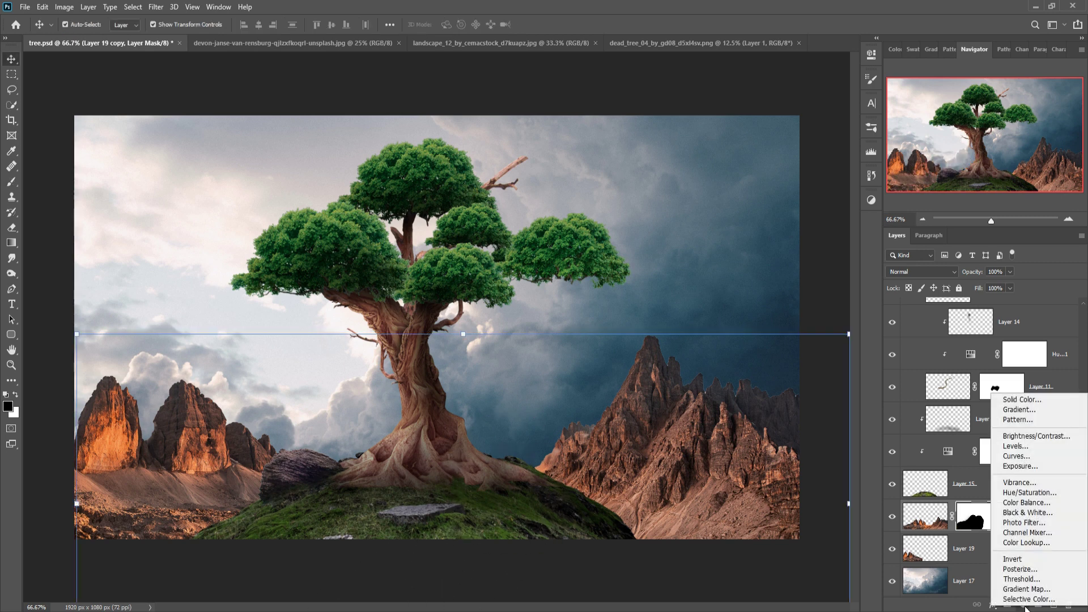
Clip an Exposure layer to the right mountains: exposure -2.22, gamma 1.32, slight offset
left_click(1030, 466)
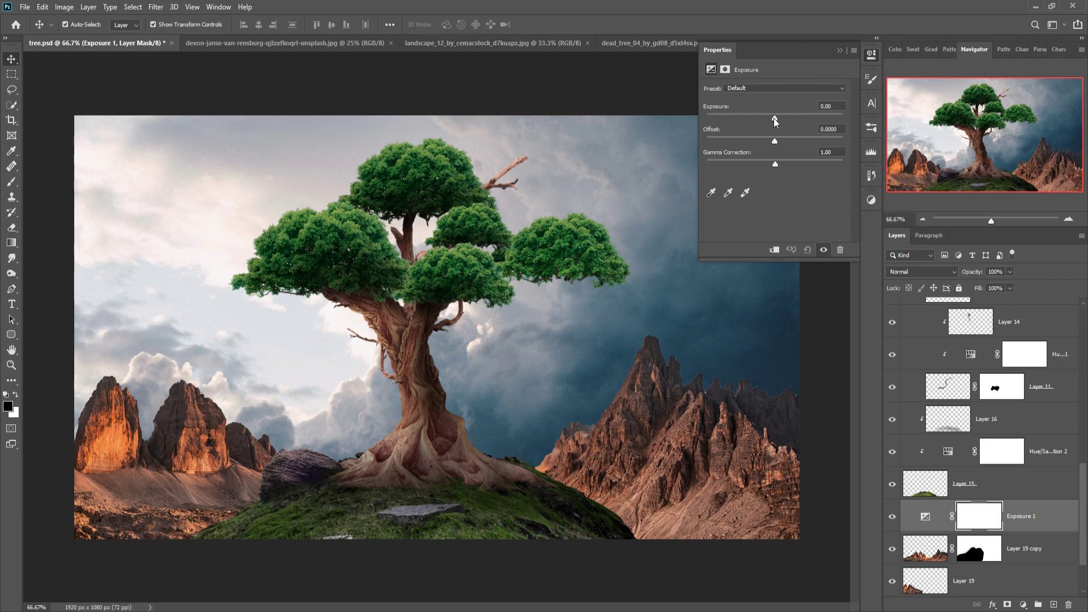
left_click_drag(776, 163, 770, 164)
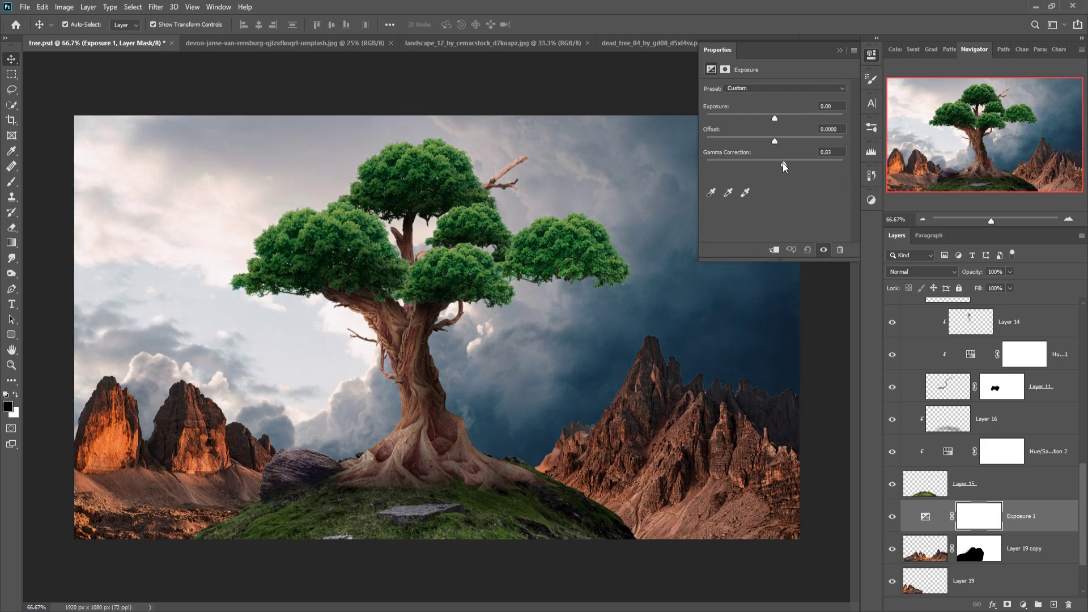
left_click(776, 251)
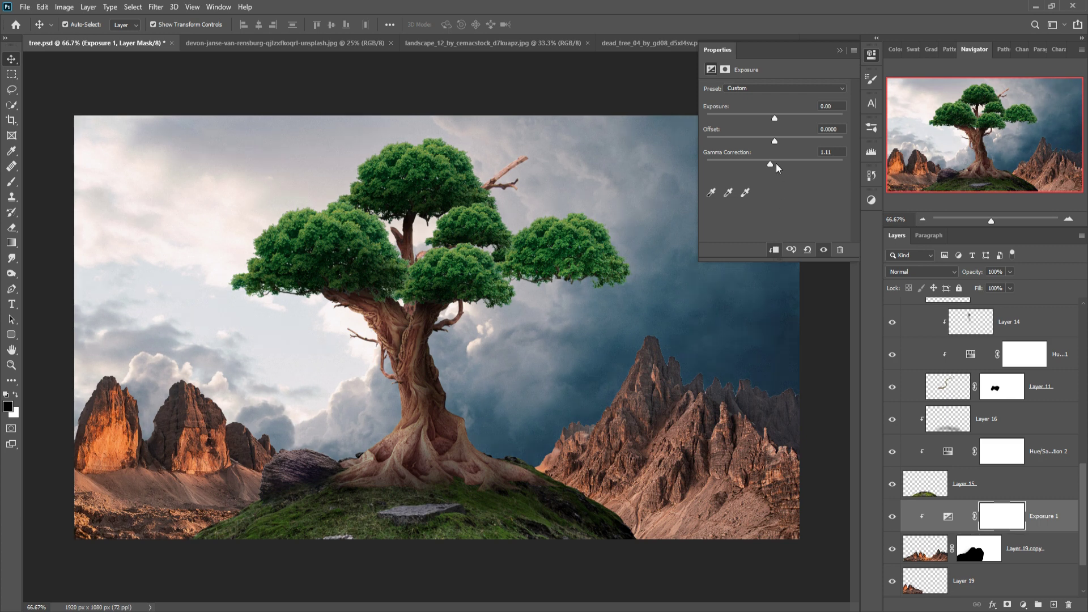
left_click_drag(763, 165, 759, 165)
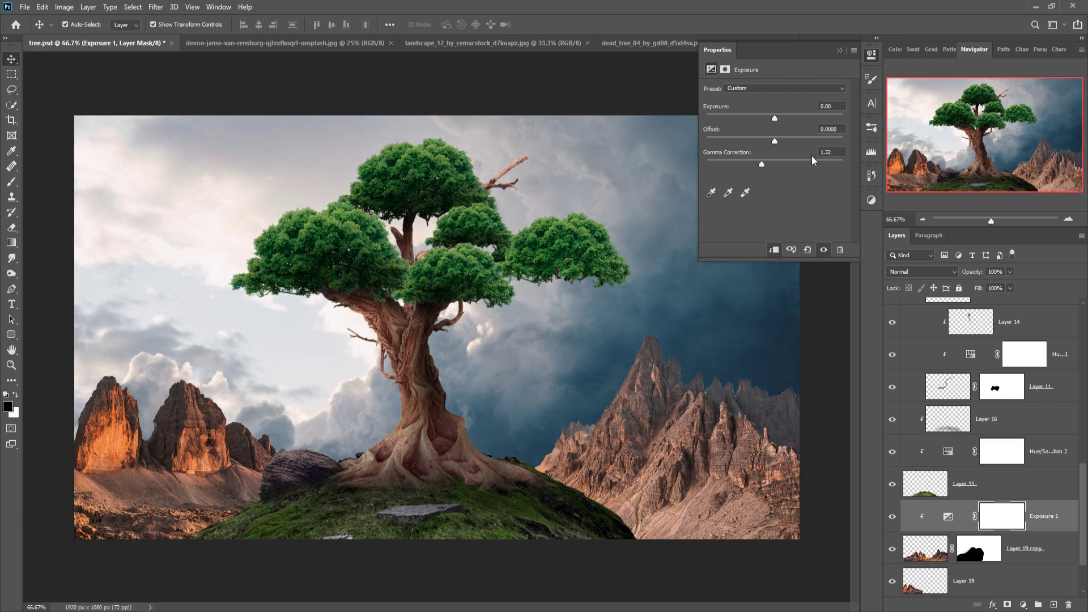
left_click_drag(774, 118, 750, 119)
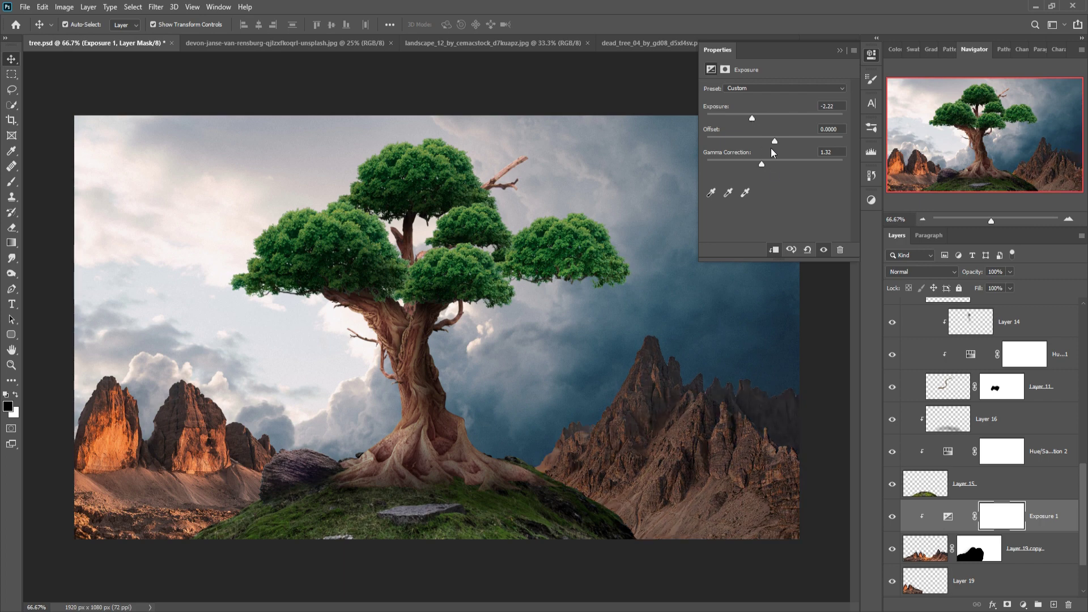
left_click_drag(774, 140, 775, 138)
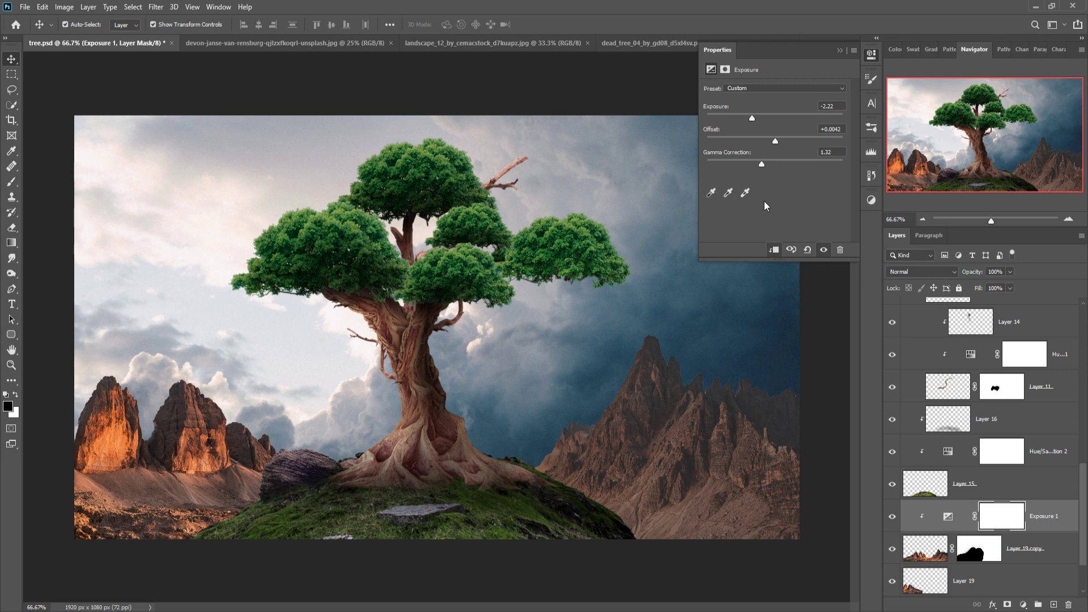
left_click(848, 47)
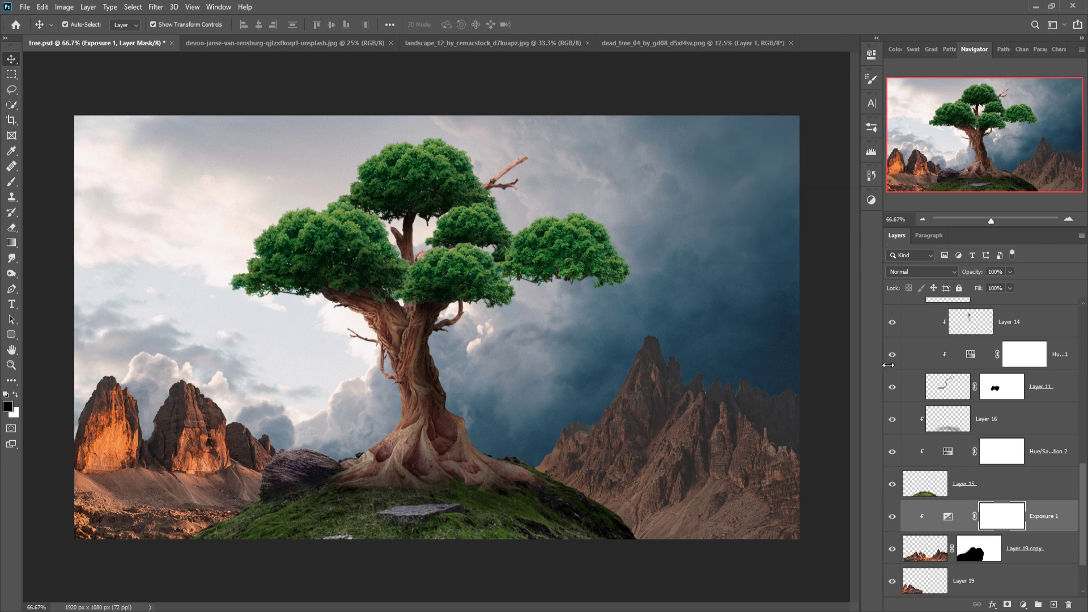
left_click(1023, 605)
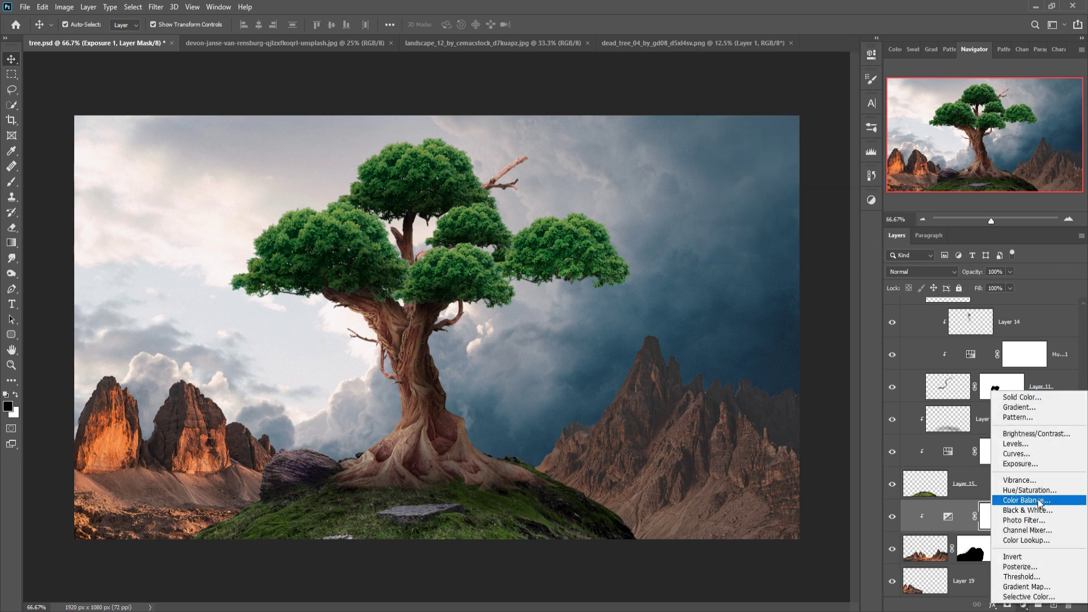
Clip a Color Balance with midtones Blue +19 to the mountains and select their layer stack
left_click(1014, 518)
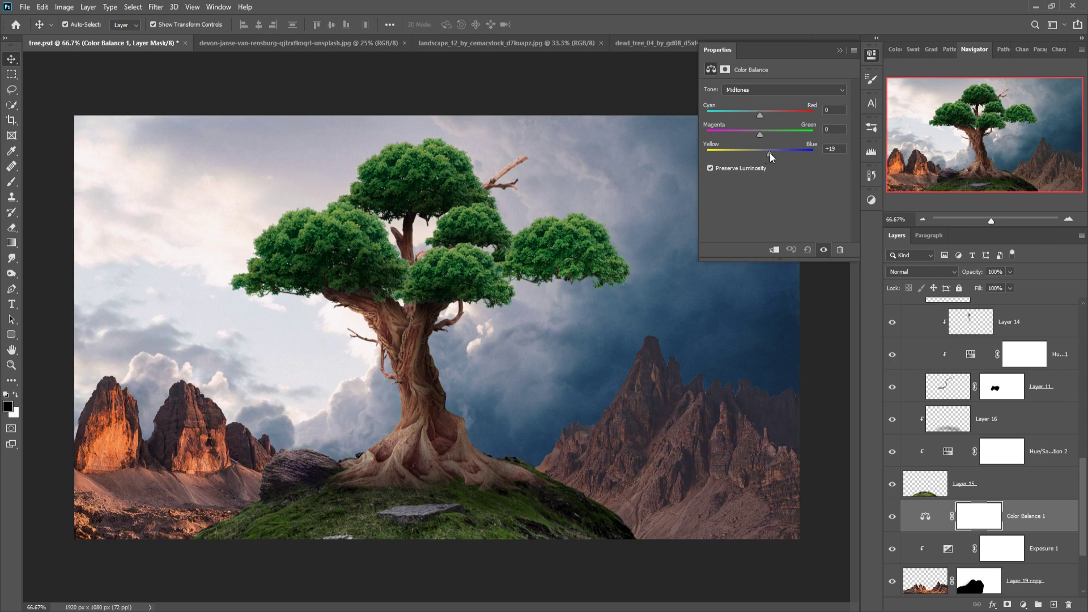
left_click(775, 250)
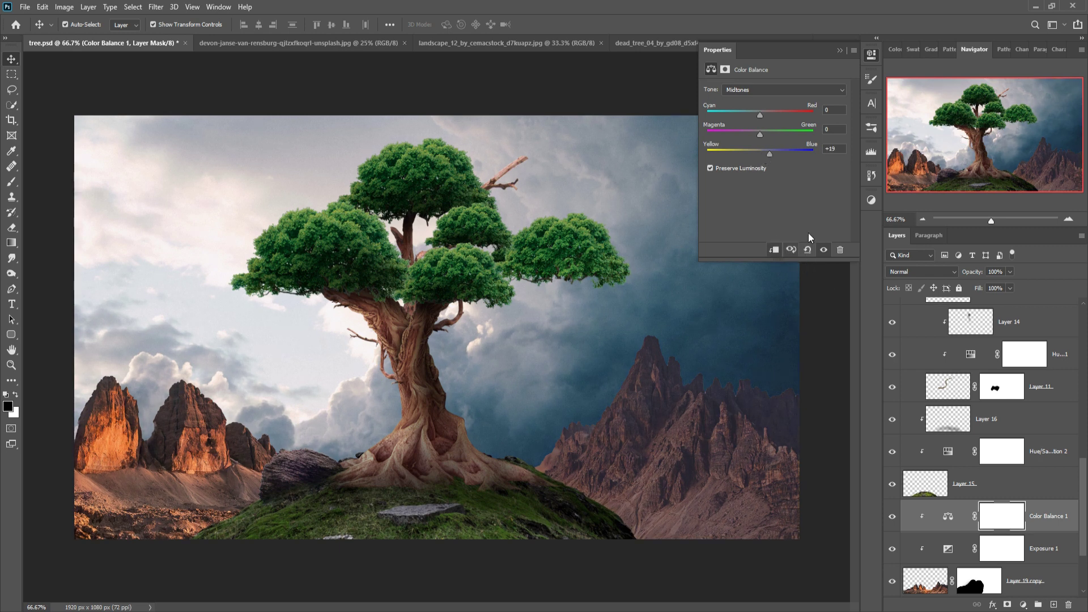
left_click_drag(762, 117, 760, 114)
left_click(841, 51)
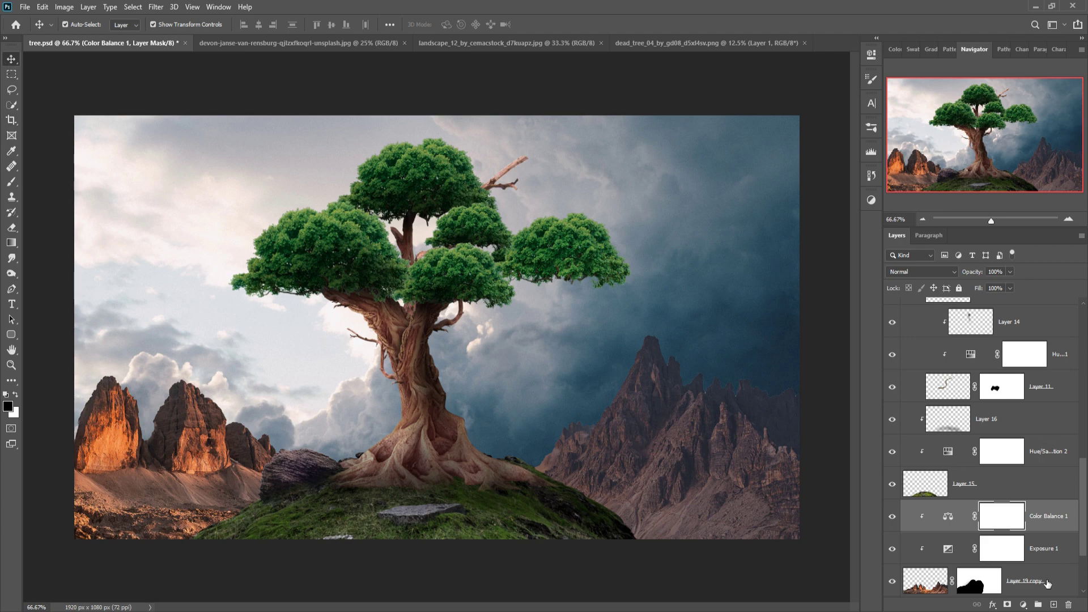
left_click(1049, 582, "shift")
Merge the right mountains with their adjustments and warp their top corner taller
key("ctrl+e")
left_click(42, 7)
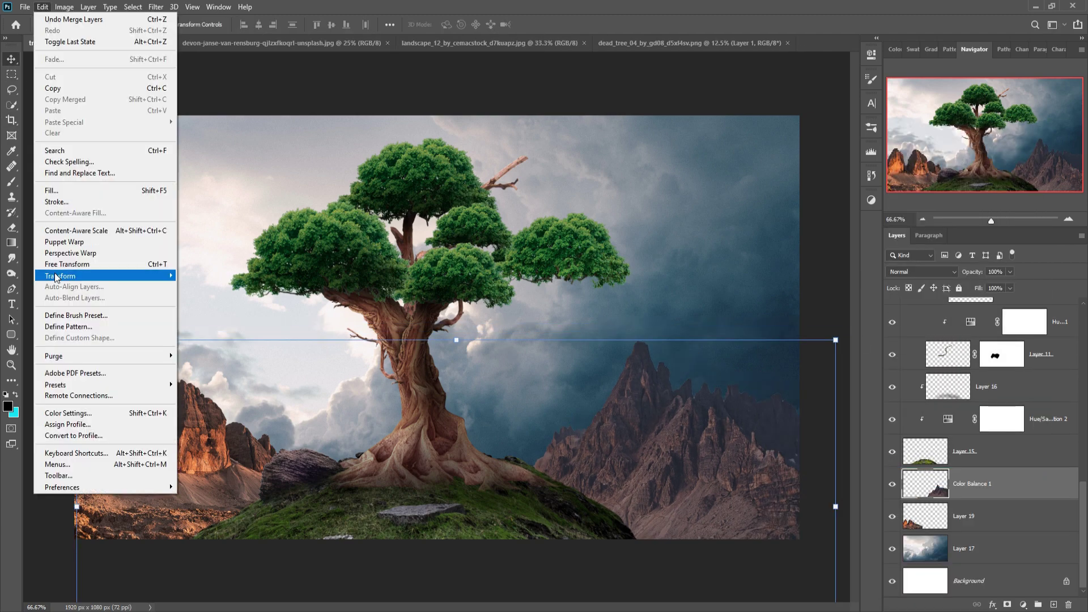
left_click(209, 351)
left_click_drag(835, 340, 838, 164)
left_click(560, 24)
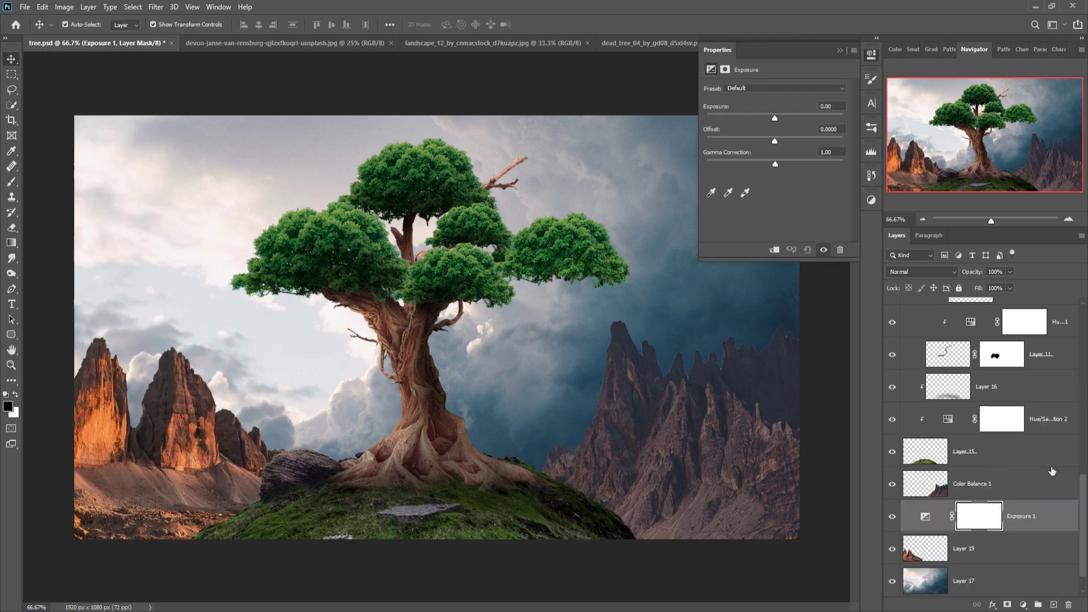
Mute the left mountains with clipped Exposure, Hue/Saturation (Saturation -31) and Color Balance layers
left_click_drag(774, 117, 767, 118)
left_click_drag(771, 163, 774, 165)
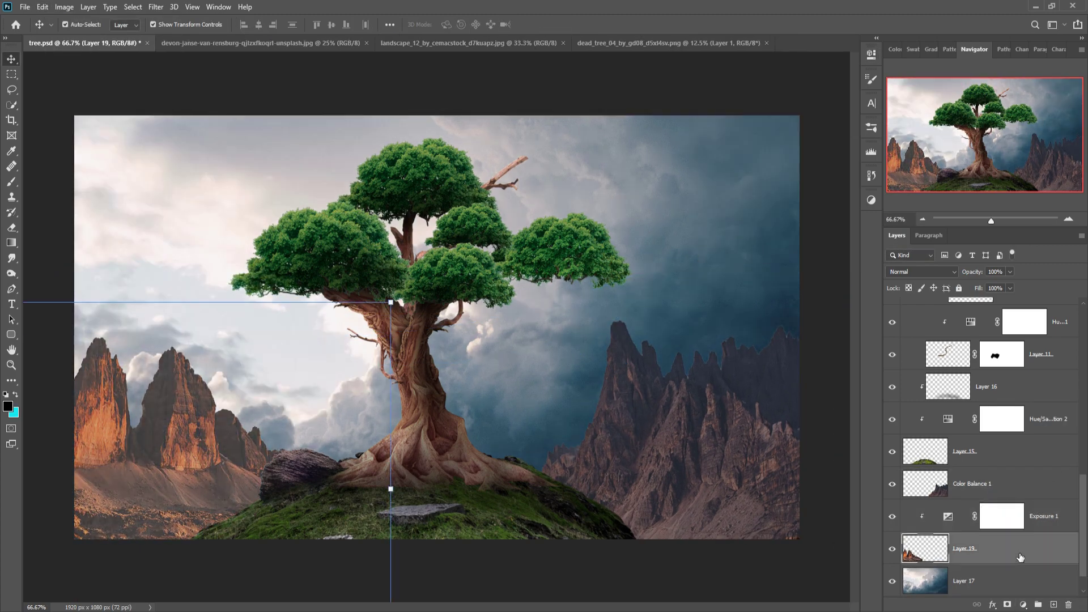
right_click(958, 514)
left_click(1026, 488)
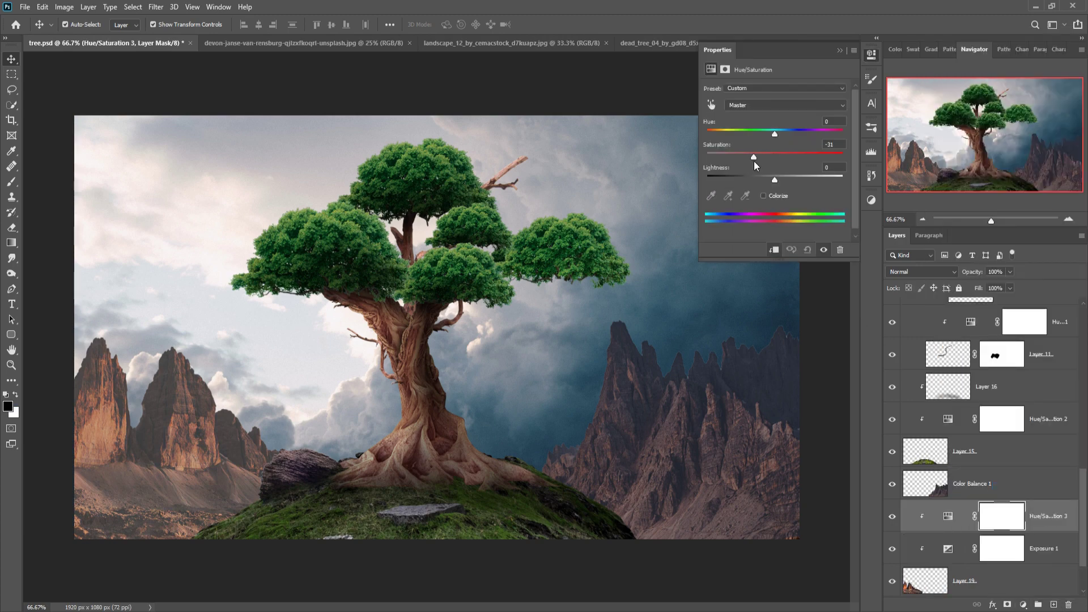
left_click_drag(774, 134, 707, 134)
mouse_move(774, 156)
left_mouse_down()
mouse_move(742, 156)
mouse_move(771, 154)
left_mouse_up()
right_click(958, 514)
left_click(1026, 500)
left_click(255, 164)
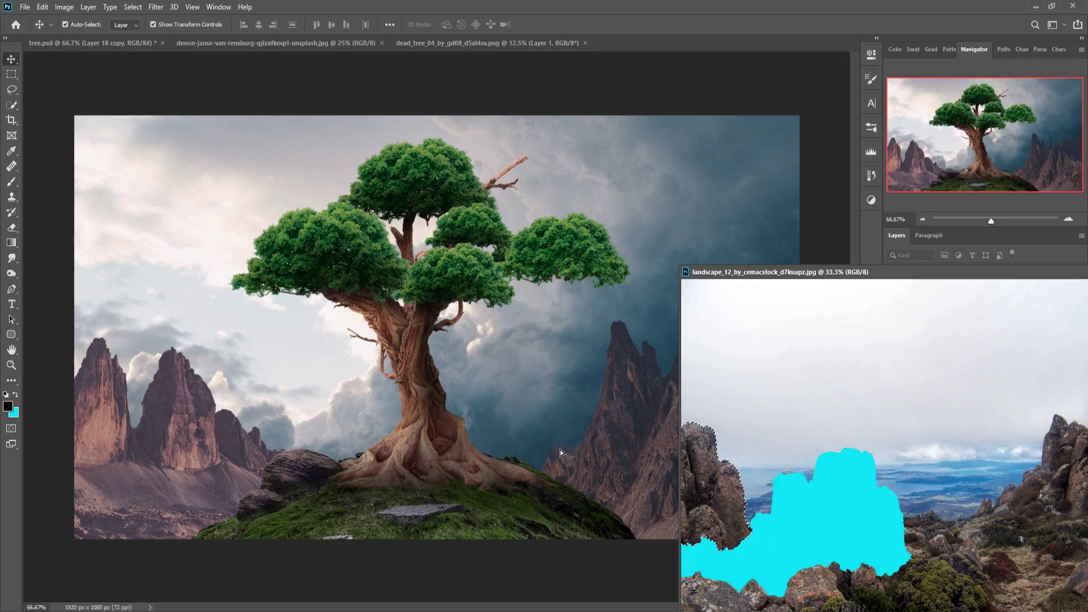
Place the selected rocks behind the ground near the tree base and desaturate them to -19
left_click_drag(102, 48, 560, 450)
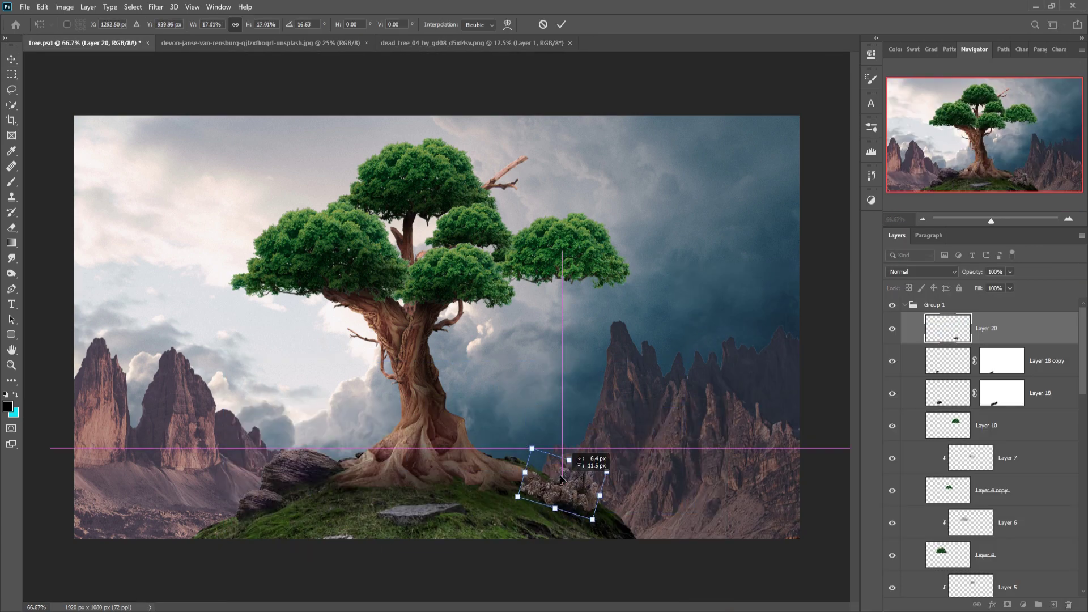
left_click_drag(952, 328, 1002, 280)
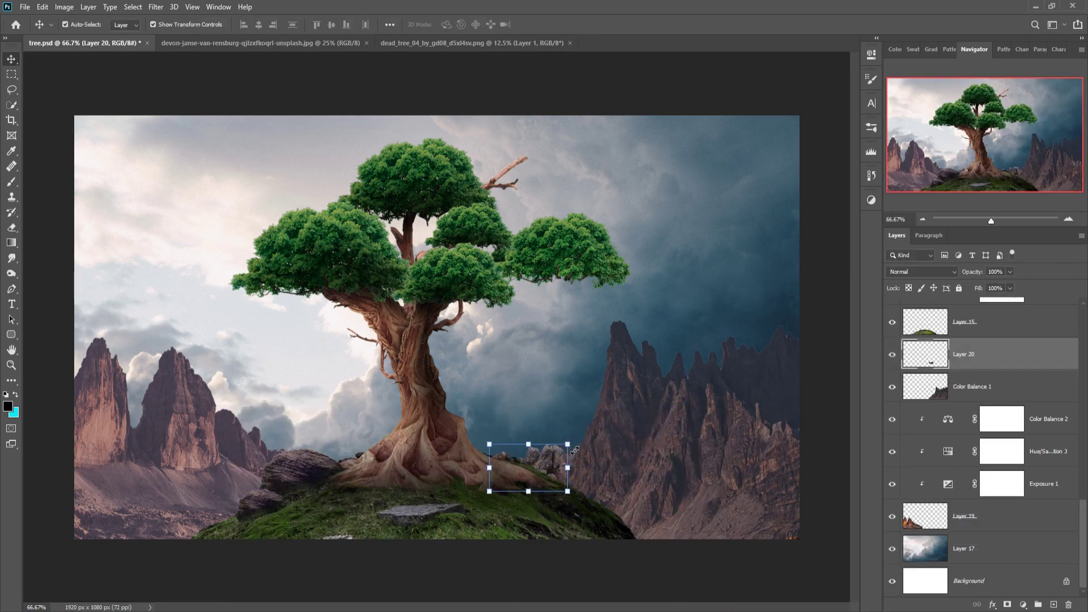
left_click(1022, 604)
left_click(1048, 507)
left_click_drag(775, 153, 761, 158)
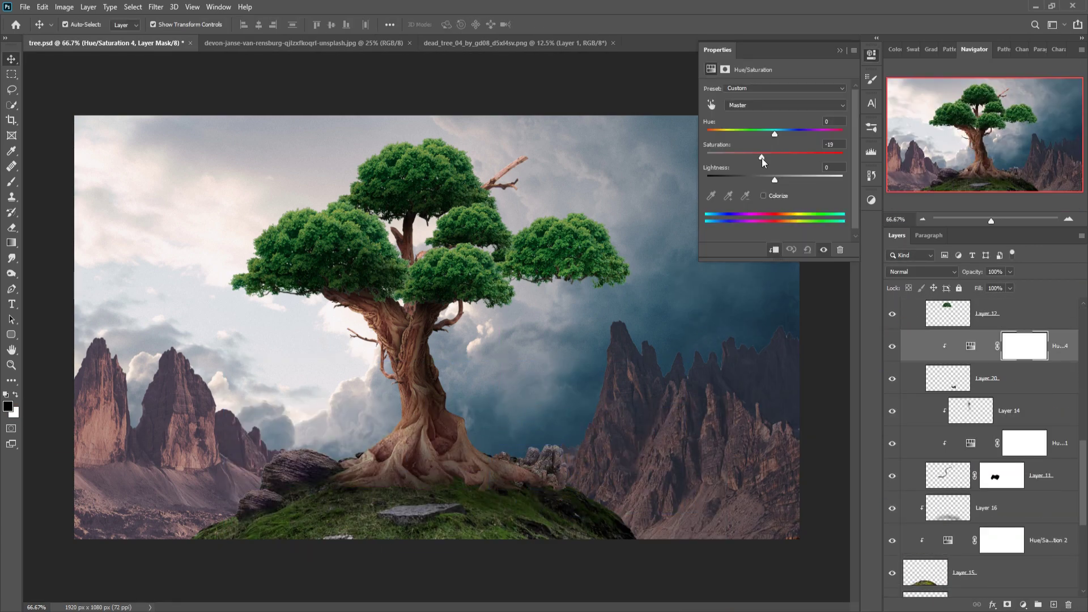
left_click(569, 480)
Add a clipped layer to the rocks, then duplicate them rightward and mask the copy
key("ctrl+shift+alt+n")
key("b")
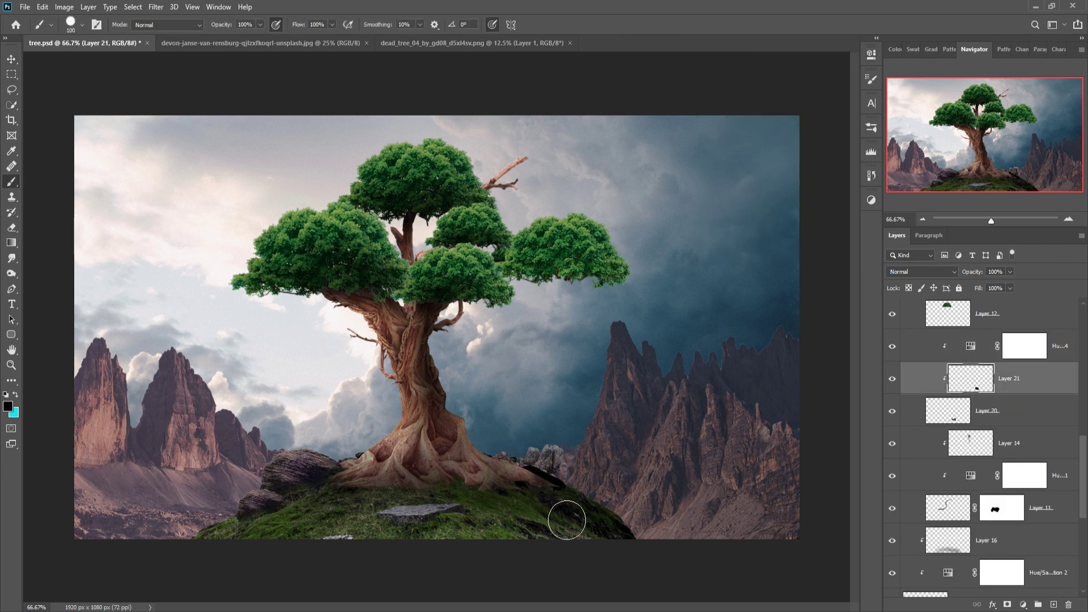
key("1")
key("v")
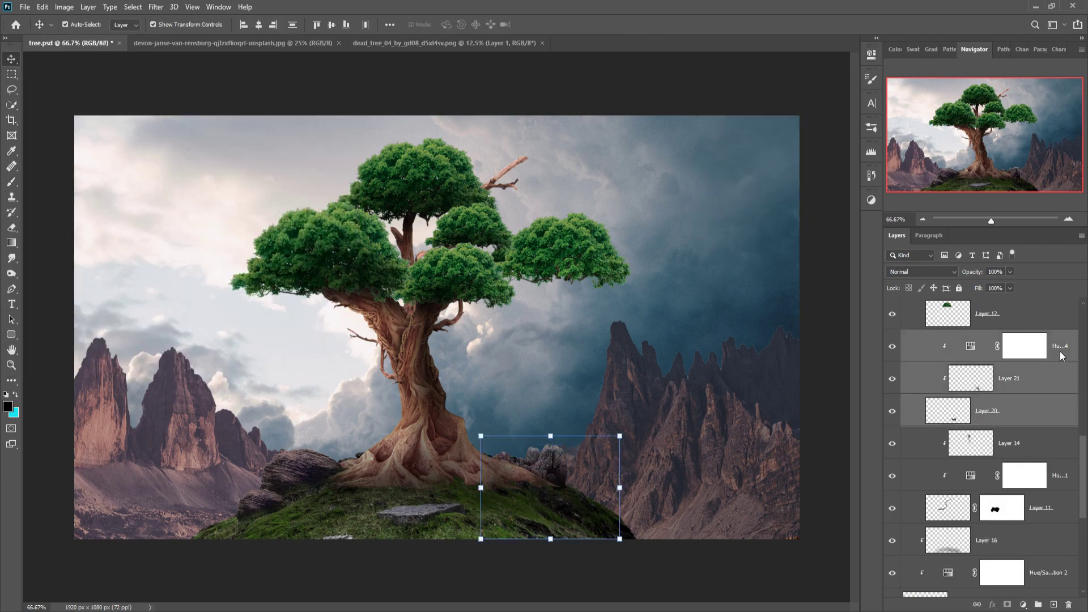
left_click_drag(556, 483, 629, 501)
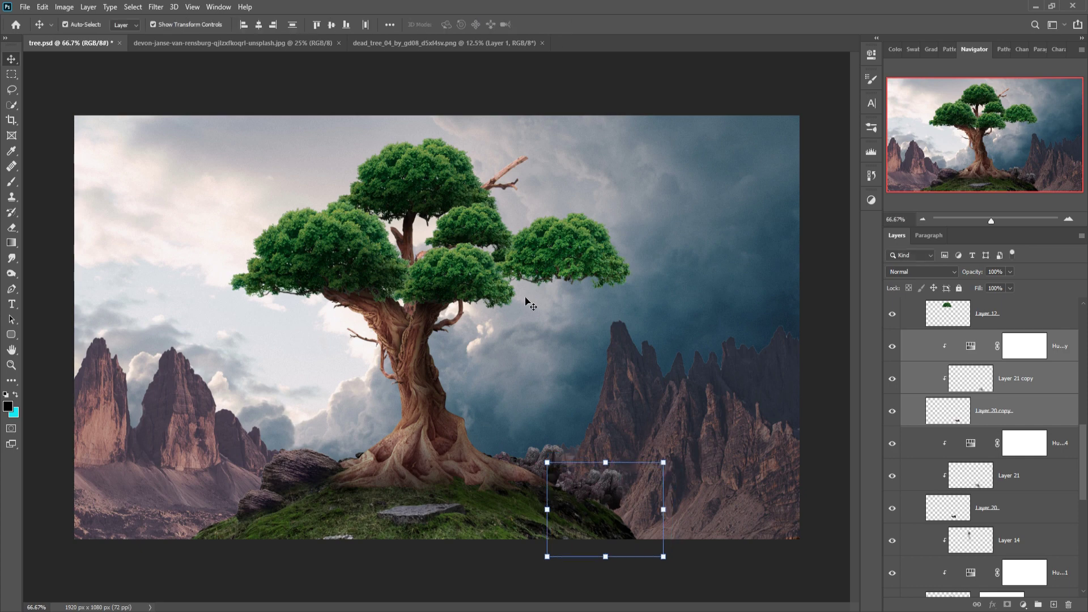
key("Return")
left_click(1006, 604)
key("b")
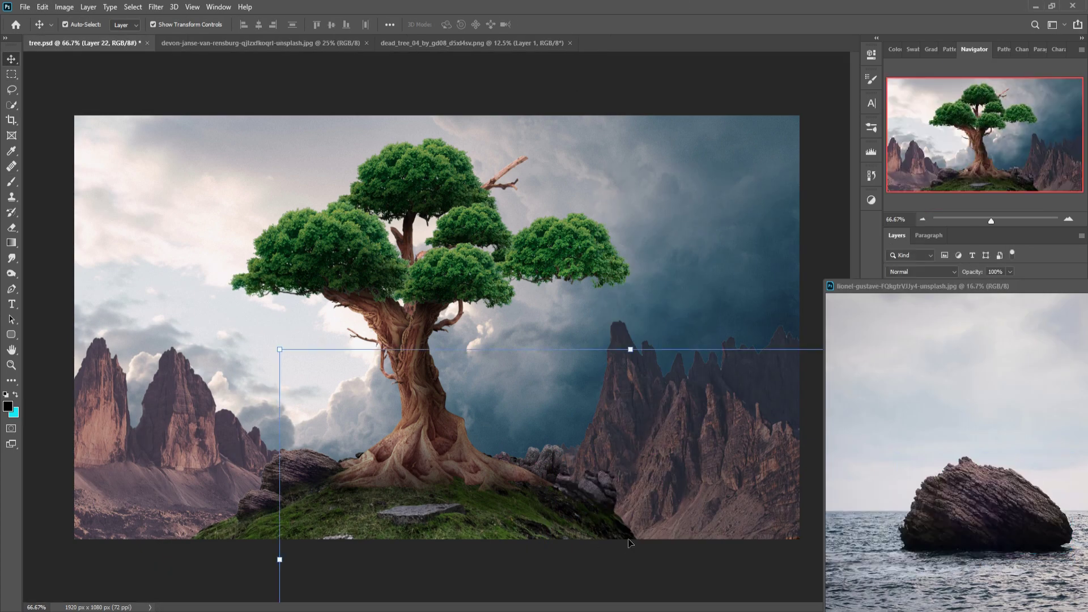
Place and scale the boulder photo at the hill's lower right, adding a layer above it
mouse_move(632, 348)
left_mouse_down()
mouse_move(628, 577)
mouse_move(814, 505)
left_mouse_up()
left_click_drag(674, 538, 691, 513)
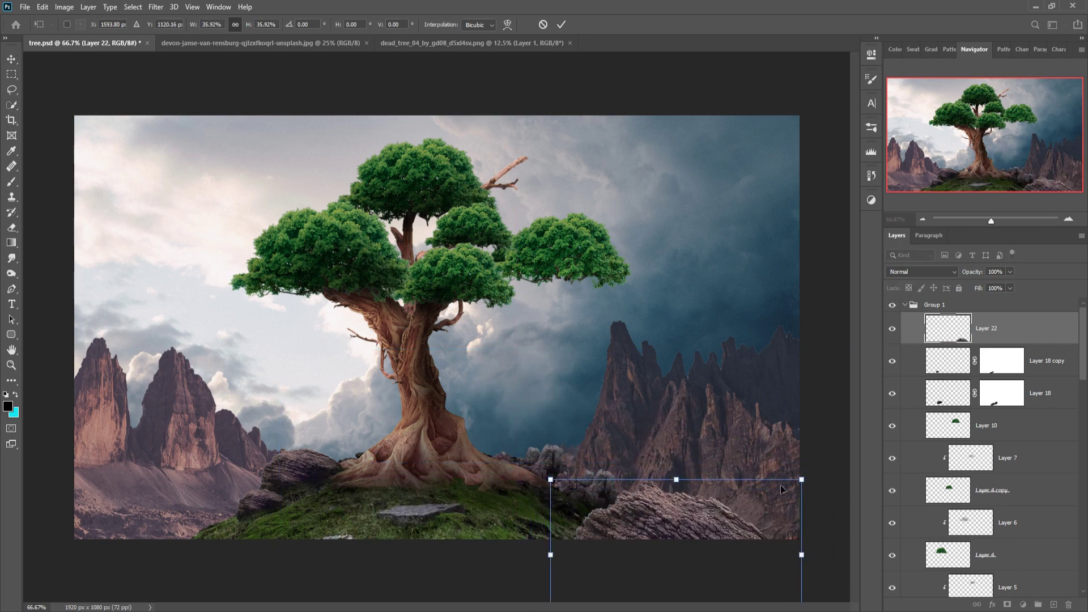
key("Return")
left_click(1053, 604)
right_click(1022, 329)
Clip the new layer to the boulder and select the merged right mountains layer
left_click(907, 345)
key("b")
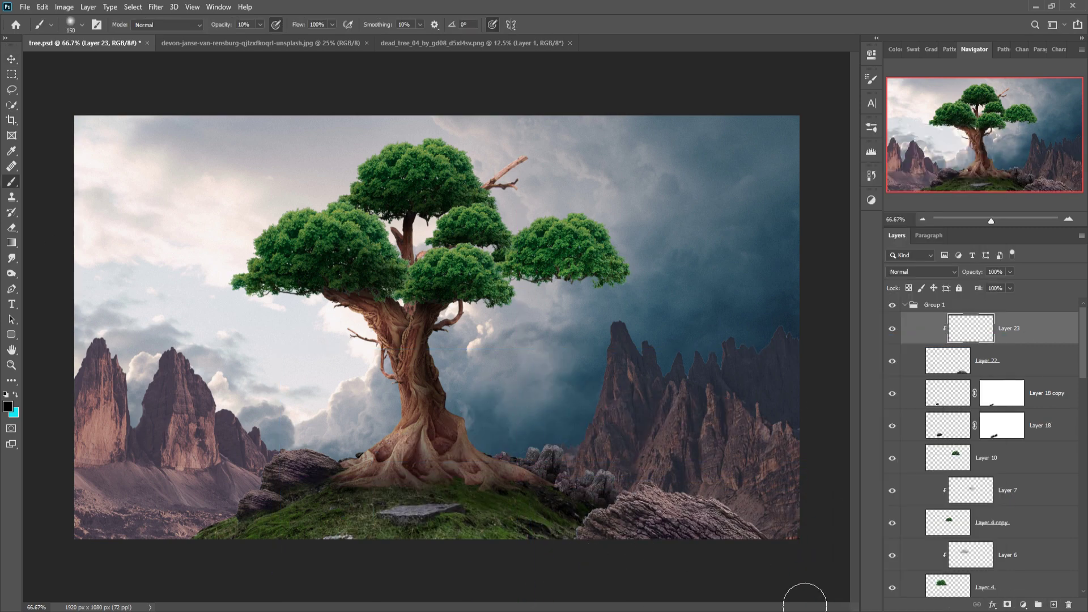
key("v")
left_click(1023, 604)
key("Escape")
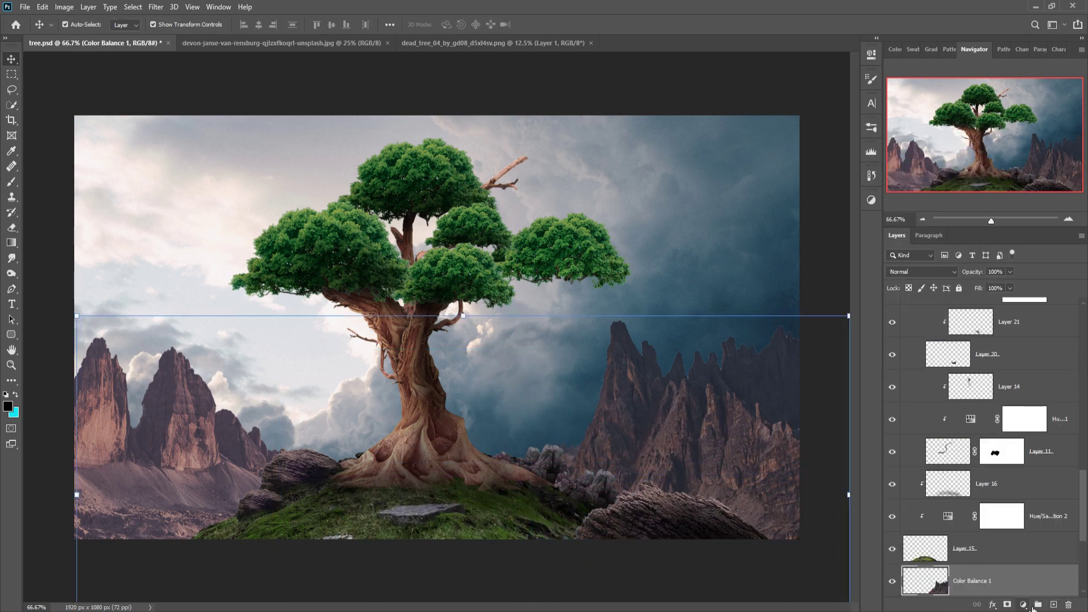
Darken the right mountains with a Brightness/Contrast adjustment and give them a mask
left_click(1023, 604)
left_click(1020, 436)
left_click_drag(783, 122, 765, 122)
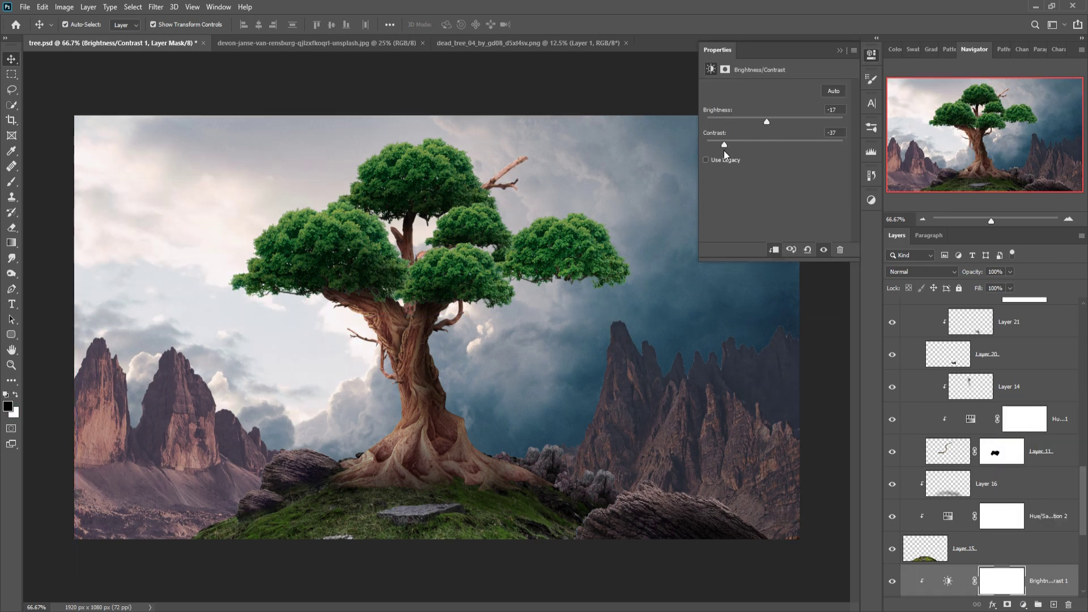
scroll(985, 510, "down", 2)
left_click(978, 554)
key("b")
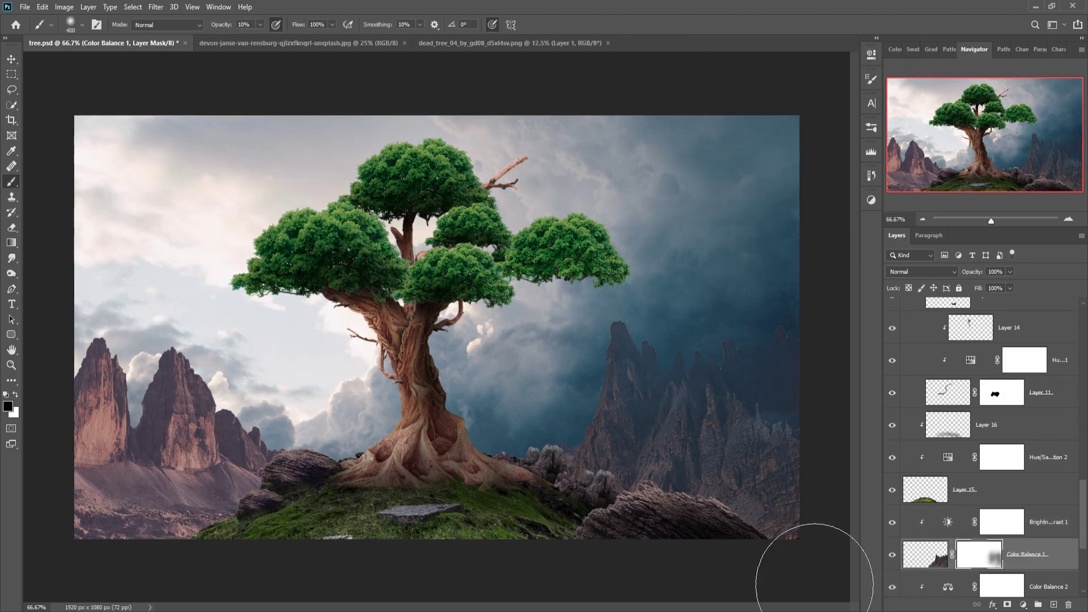
key("v")
Clip a second Brightness/Contrast to the right mountains and prepare their mask for painting
scroll(985, 510, "down", 2)
left_click(1022, 604)
left_click(1020, 443)
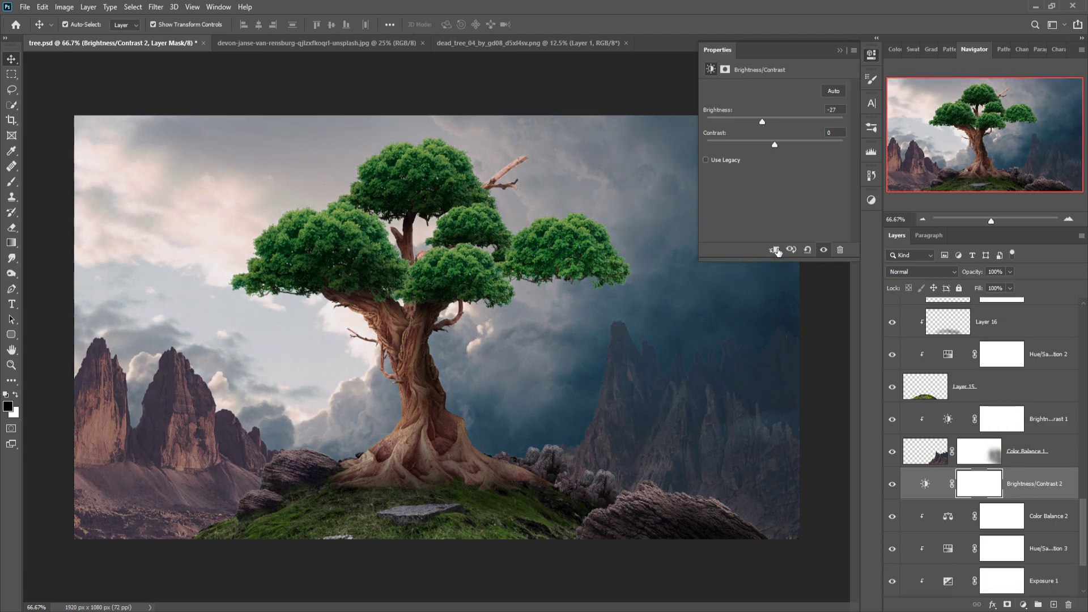
left_click(775, 250)
scroll(986, 482, "down", 1)
left_click(979, 407)
key("b")
key("x")
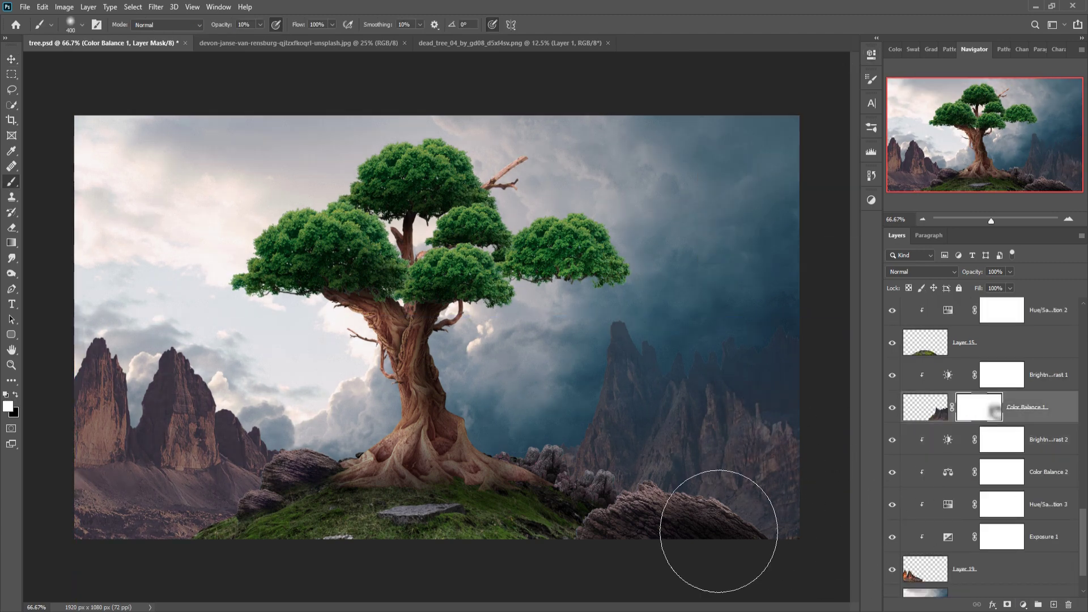
Paint soft haze along the image bottom on new Layer 24
left_click(1053, 604)
left_click(13, 411)
left_click(903, 436)
left_click(1009, 353)
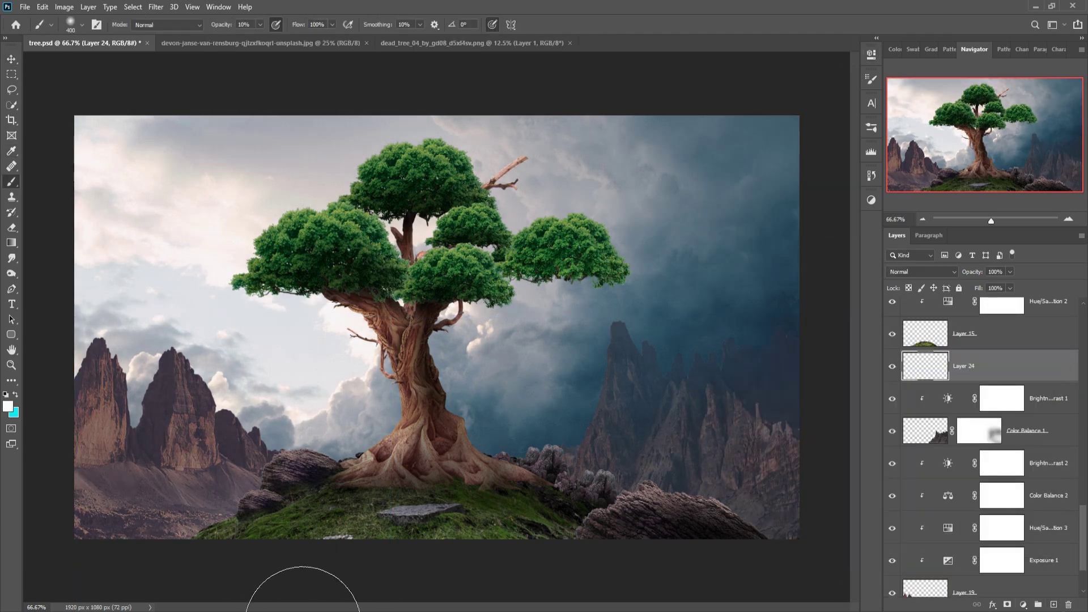
left_click_drag(302, 609, 242, 569)
left_click_drag(594, 464, 721, 506)
key("v")
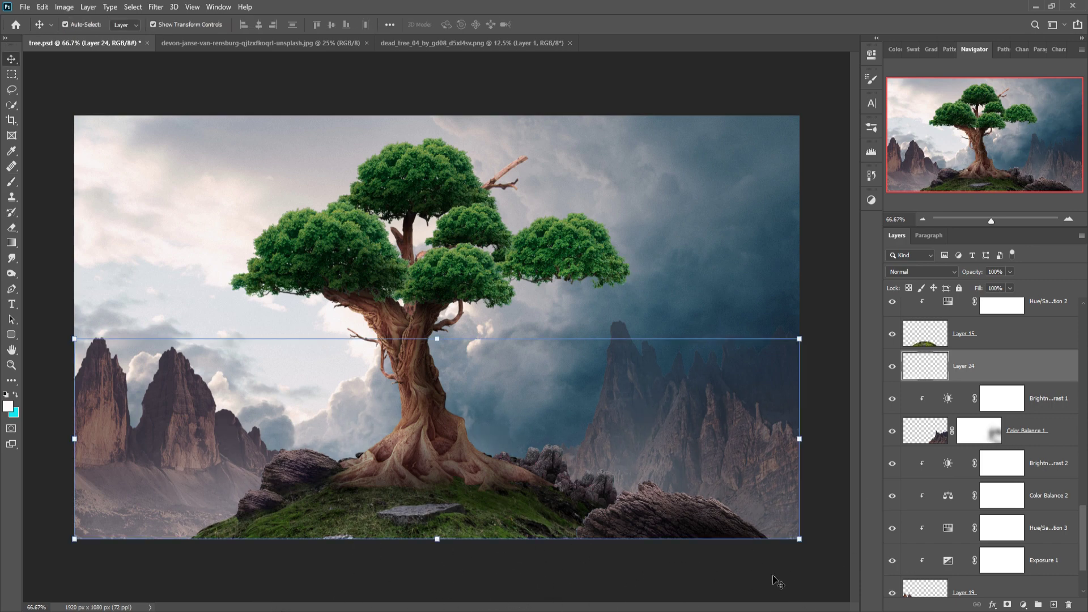
Bring the dead-tree branch into the composite, mask it and add Hue/Saturation
left_click(472, 43)
left_click_drag(472, 43, 906, 195)
mouse_move(934, 397)
left_mouse_down()
mouse_move(508, 255)
mouse_move(487, 294)
mouse_move(541, 296)
left_mouse_up()
key("Return")
left_click(1007, 604)
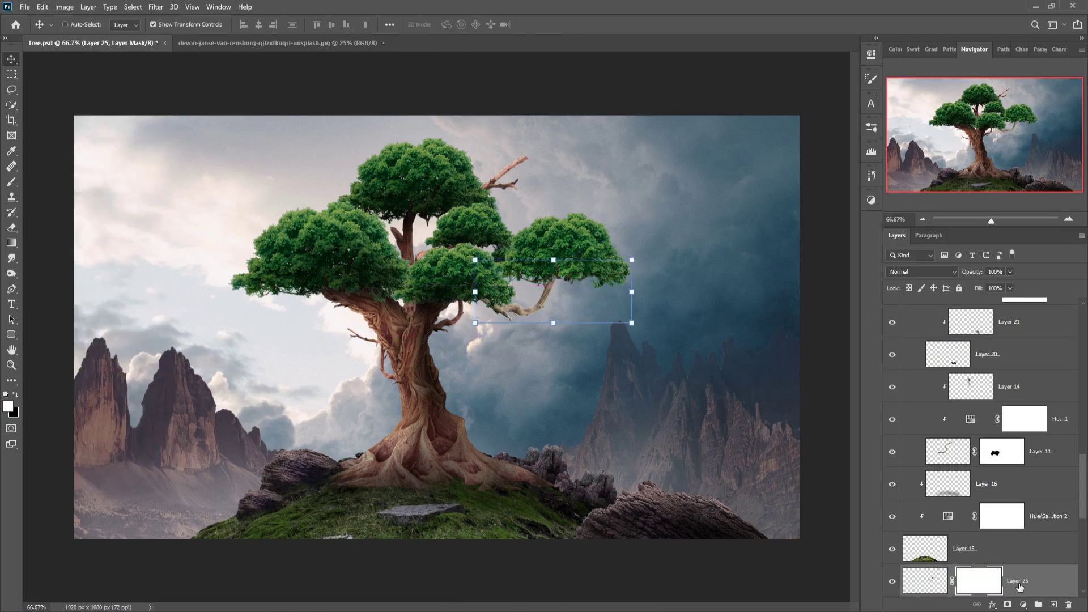
left_click(1037, 447)
Shade the branch on a clipped layer and move the left mountains up and left
key("ctrl+shift+alt+n")
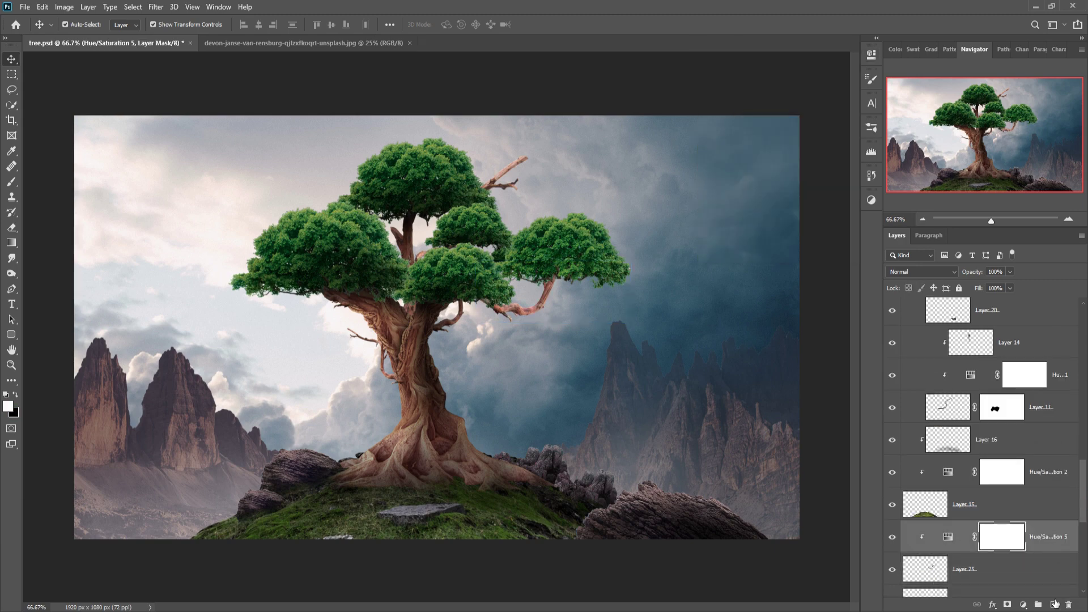
key("b")
left_click_drag(584, 308, 532, 317)
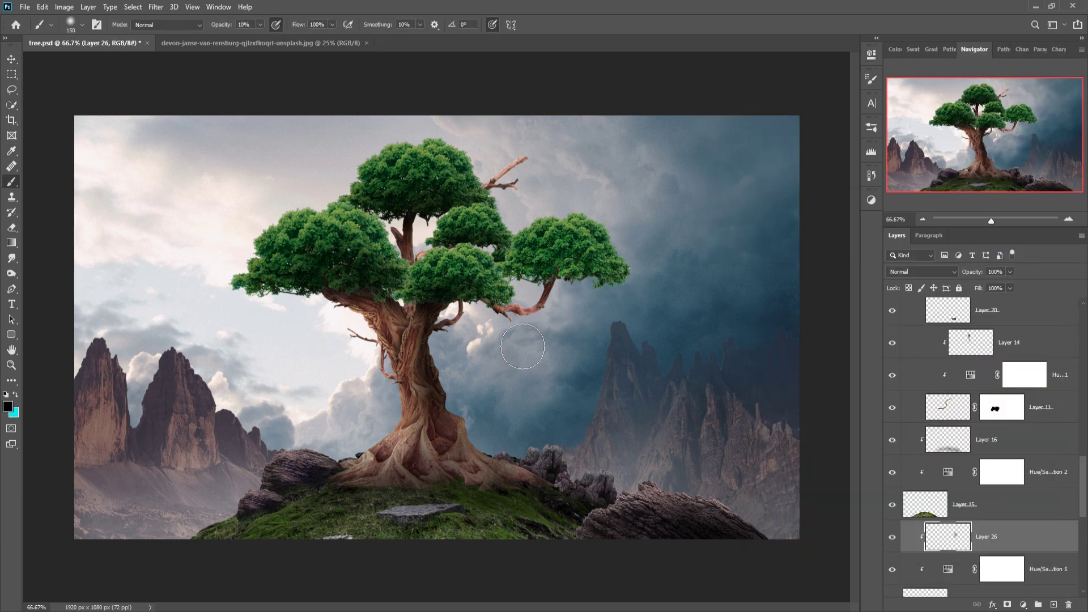
key("v")
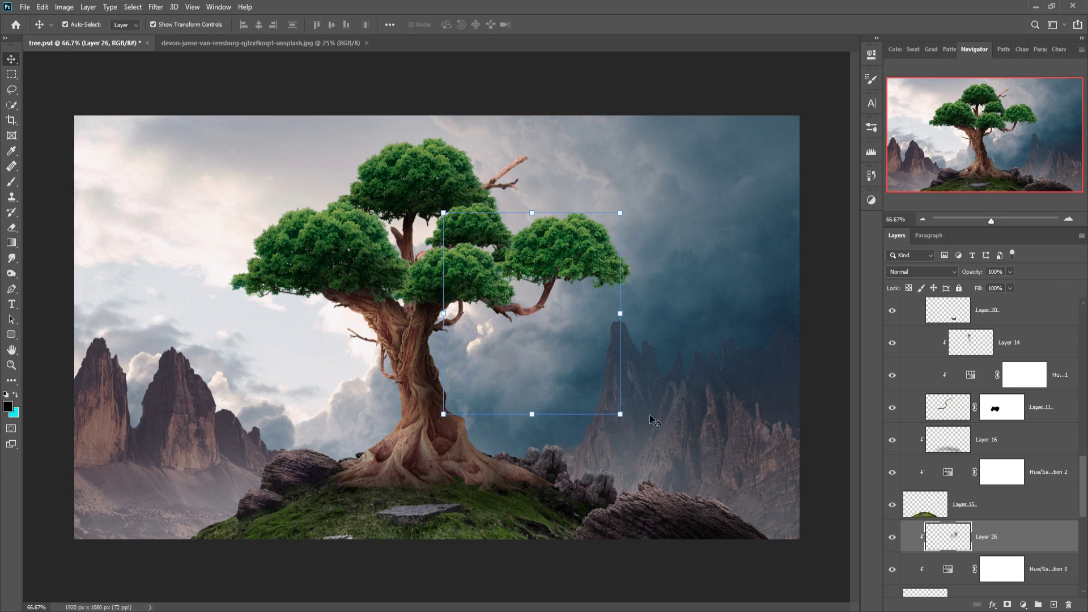
mouse_move(371, 514)
left_mouse_down()
mouse_move(260, 371)
mouse_move(246, 430)
mouse_move(328, 311)
left_mouse_up()
Commit the left mountains' position, then mask and softly fade their base in black
key("Return")
left_click(1007, 605)
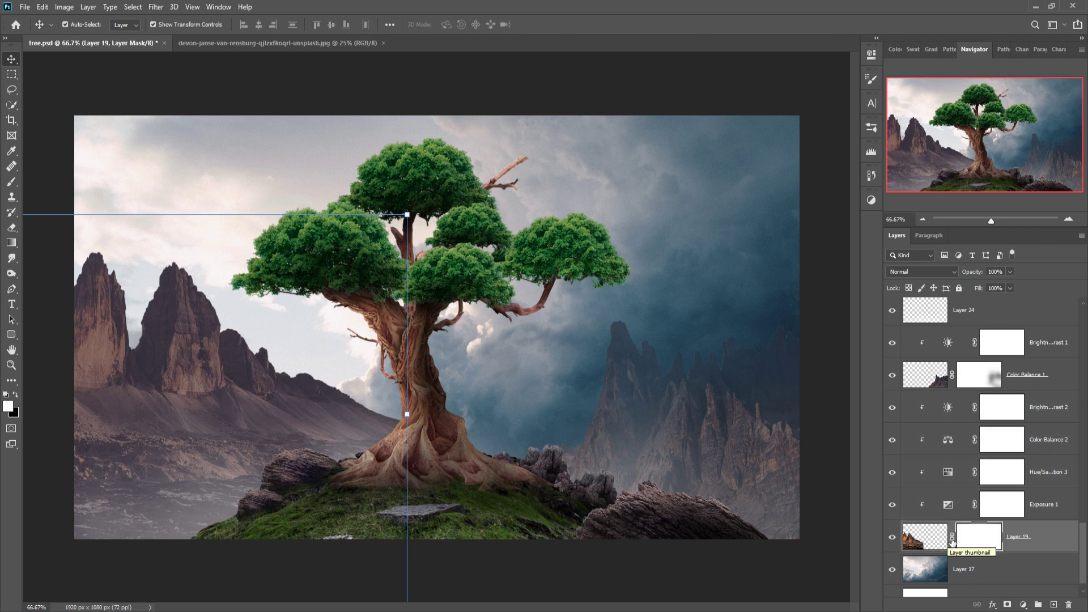
key("b")
key("x")
left_click_drag(204, 253, 425, 429)
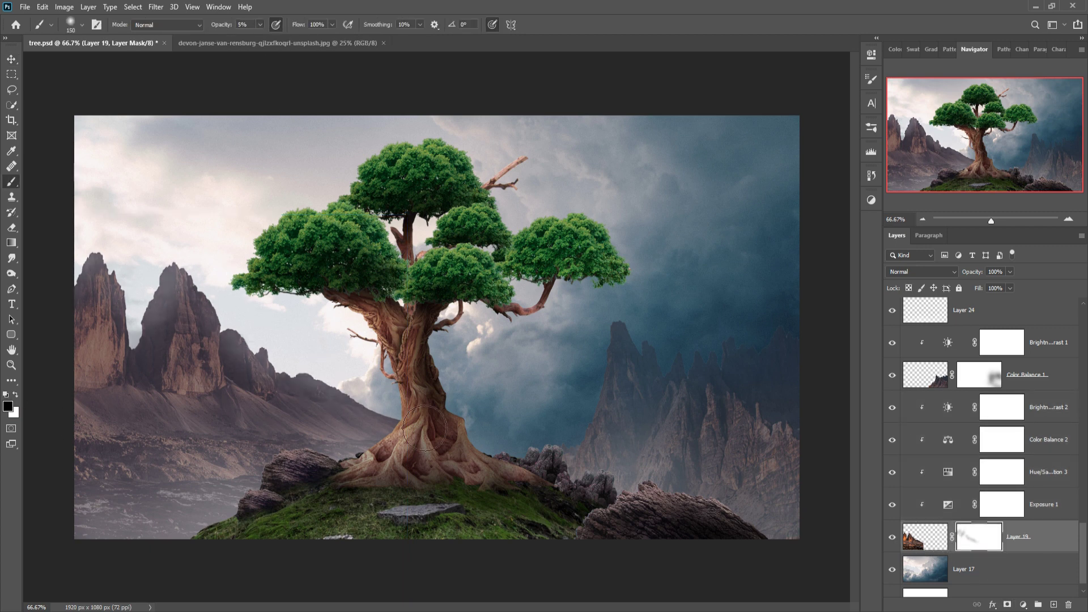
Enlarge the right-hand mountains with Free Transform
key("ctrl+t")
left_click(924, 374)
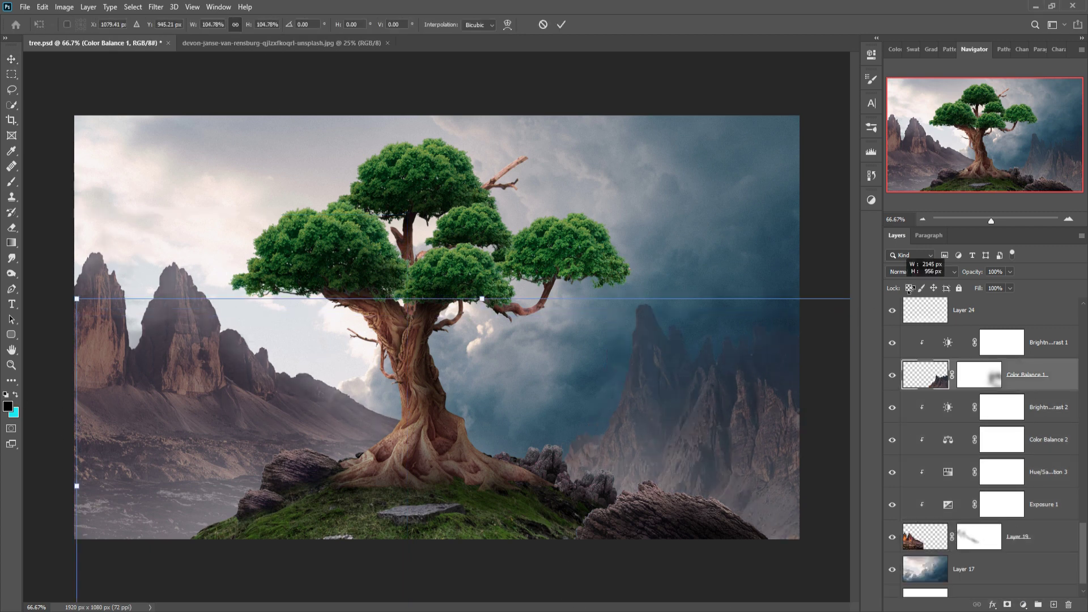
left_click_drag(906, 289, 668, 464)
key("Return")
Paint dark shading at 14% over the bottom-right rocks on a new clipped layer
key("ctrl+shift+alt+n")
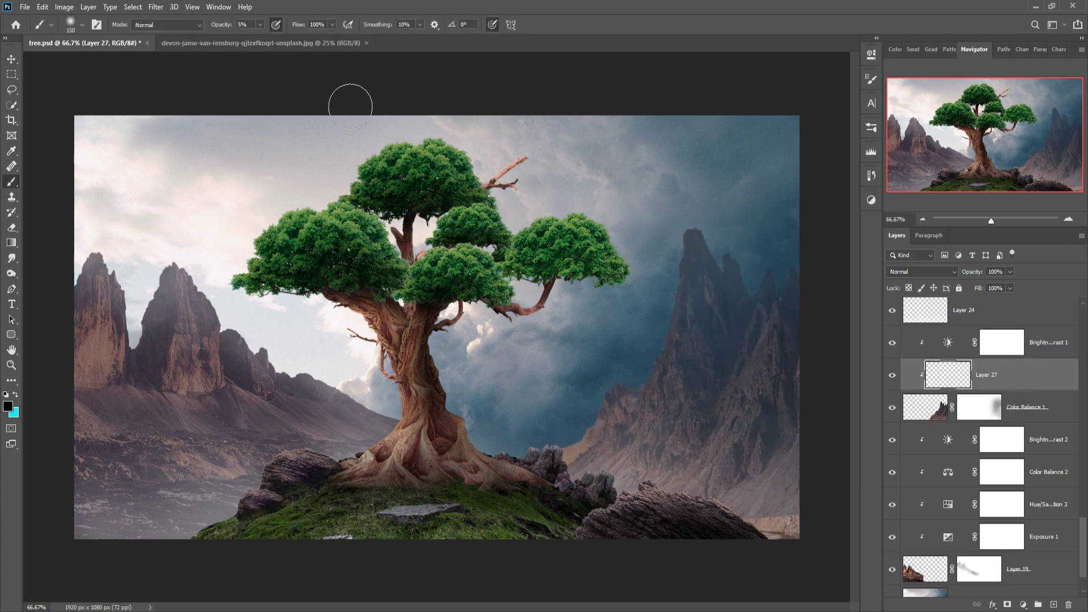
key("1")
key("4")
mouse_move(793, 488)
left_mouse_down()
mouse_move(753, 554)
mouse_move(484, 558)
mouse_move(842, 473)
left_mouse_up()
left_click(13, 61)
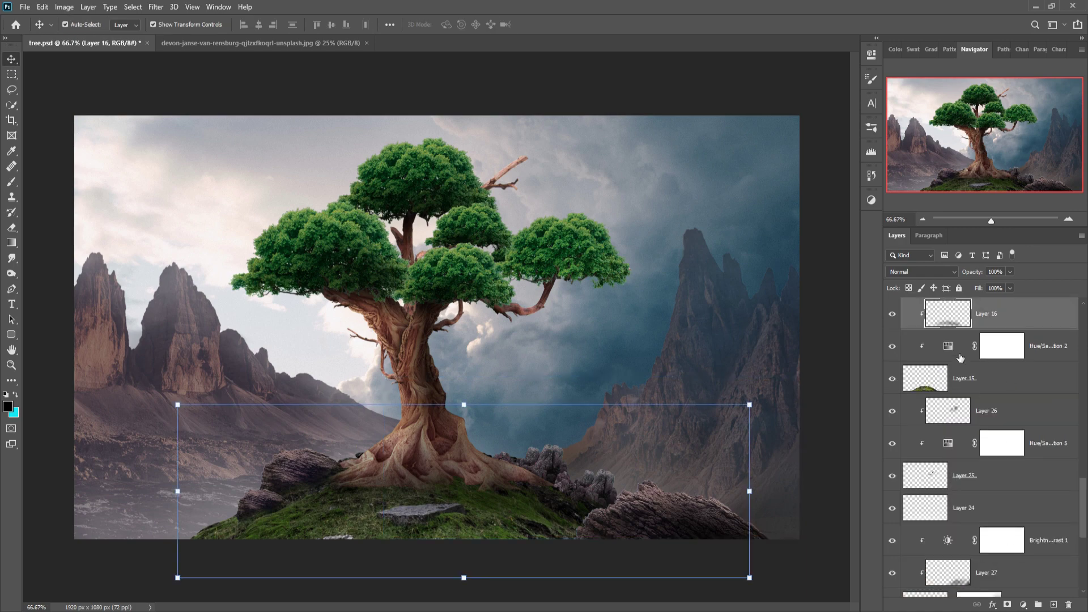
Shrink the hiker to a small figure and place him on the rock at the tree base
scroll(980, 453, "up", 5)
double_click(947, 357)
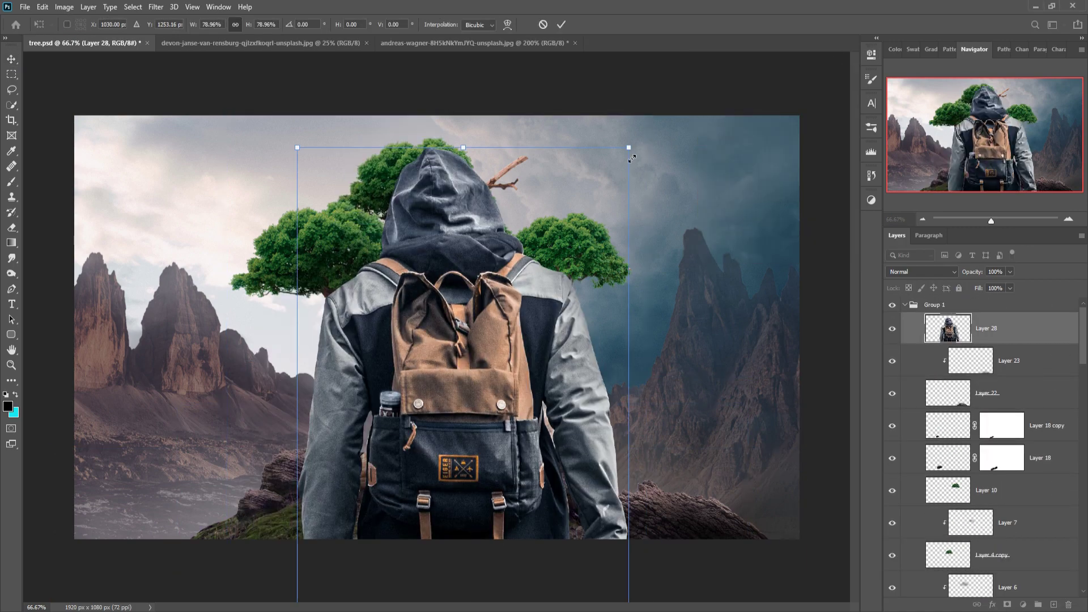
left_click_drag(646, 116, 453, 328)
left_click_drag(419, 425, 417, 492)
key("Return")
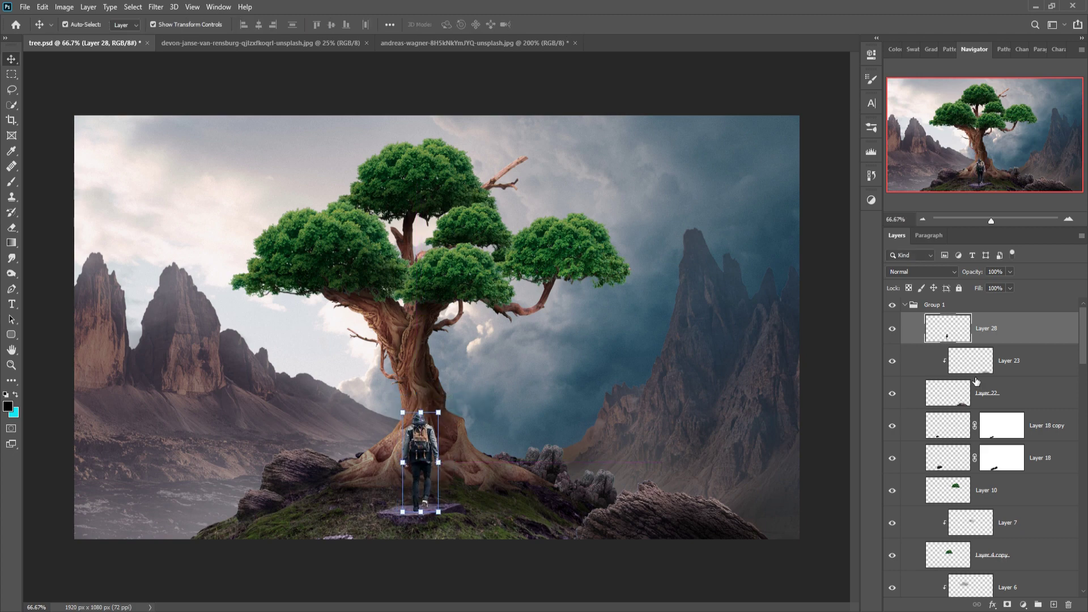
Add a new empty layer below the hiker and set the brush to 48% opacity
key("ctrl+shift+alt+n")
key("b")
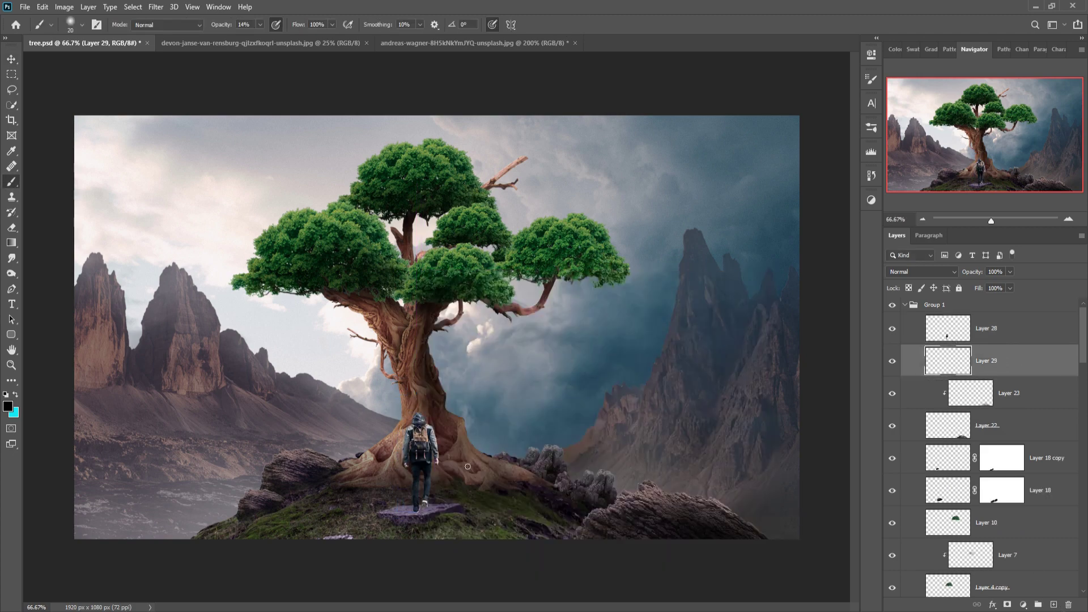
key("4")
key("8")
Add a clipped Curves adjustment bent downward to darken the scene
key("v")
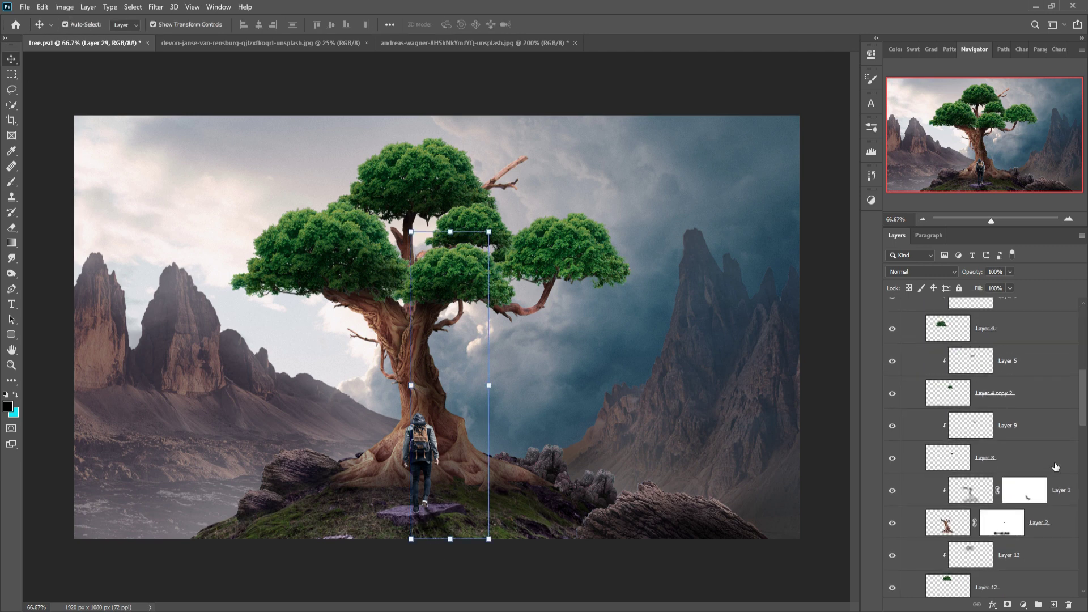
scroll(986, 454, "down", 10)
double_click(947, 419)
scroll(986, 453, "down", 5)
left_click(997, 387)
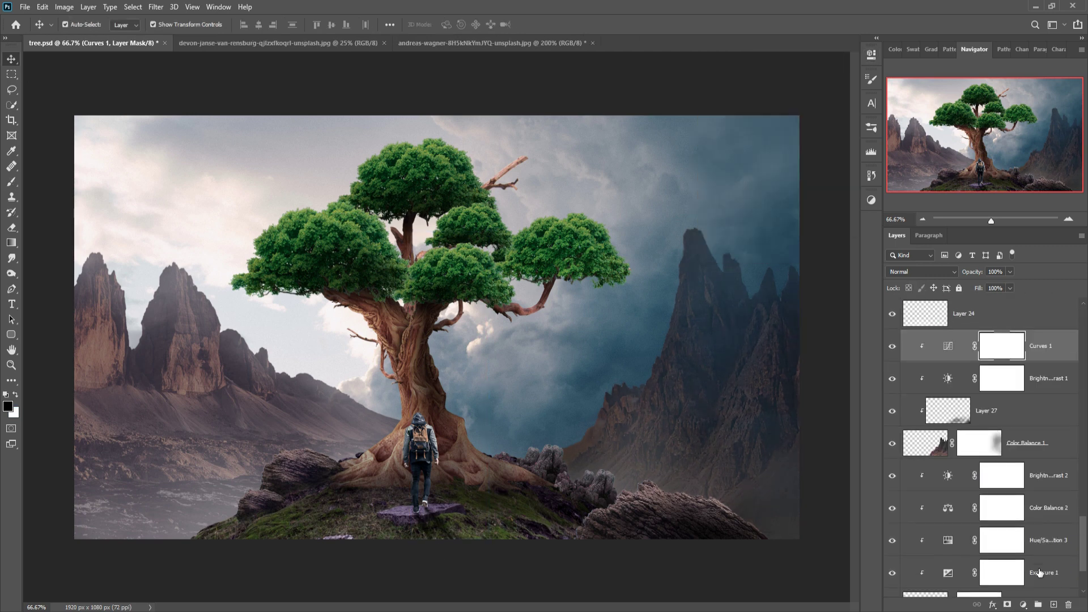
left_click(1022, 604)
left_click_drag(796, 174, 796, 191)
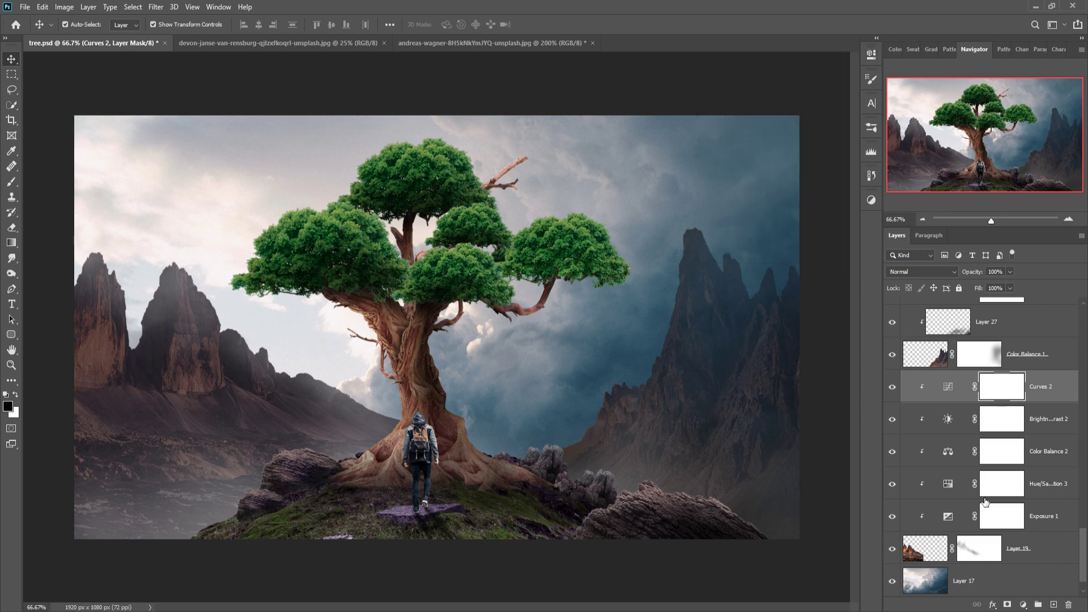
Clip Layer 31 to Group 1 and paint soft dark shading over the tree trunk
double_click(948, 484)
scroll(1012, 397, "up", 5)
scroll(1011, 315, "up", 10)
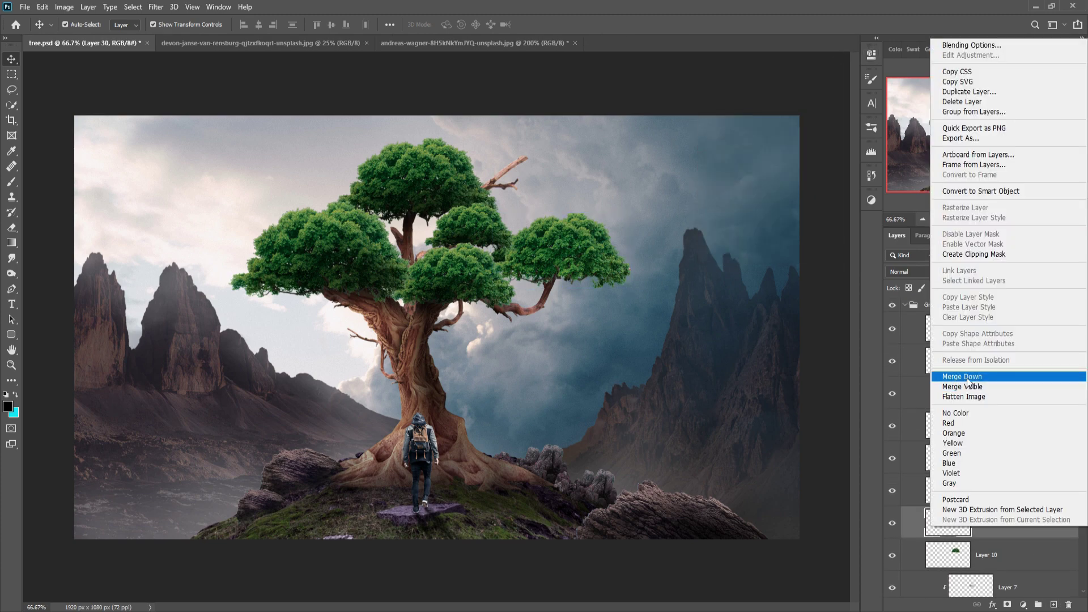
key("v")
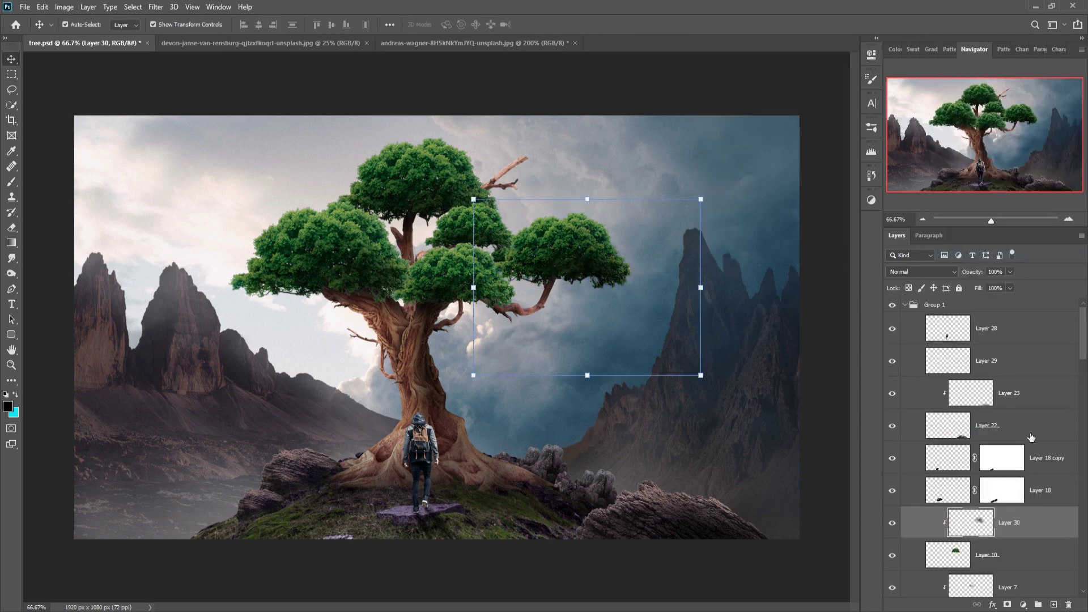
key("ctrl+shift+alt+e")
right_click(996, 314)
left_click(872, 340)
key("b")
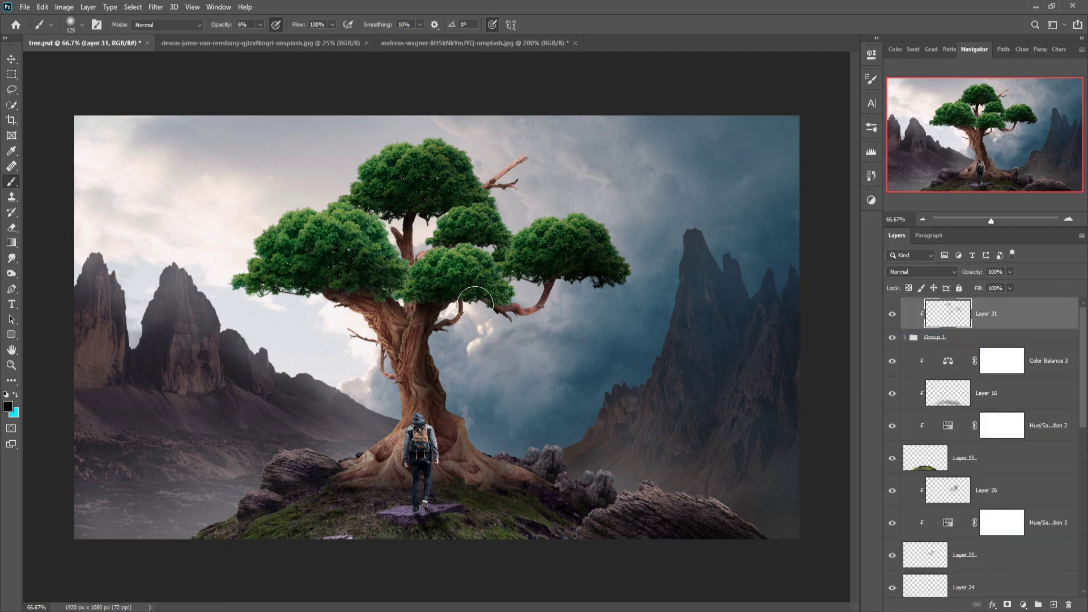
left_click_drag(475, 305, 566, 487)
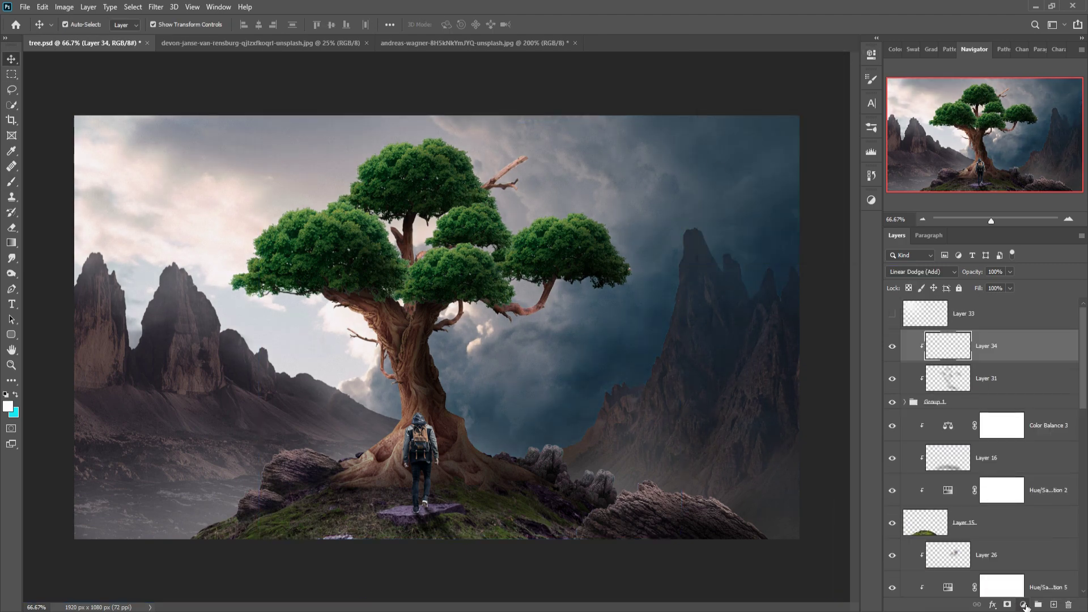
left_click(1022, 604)
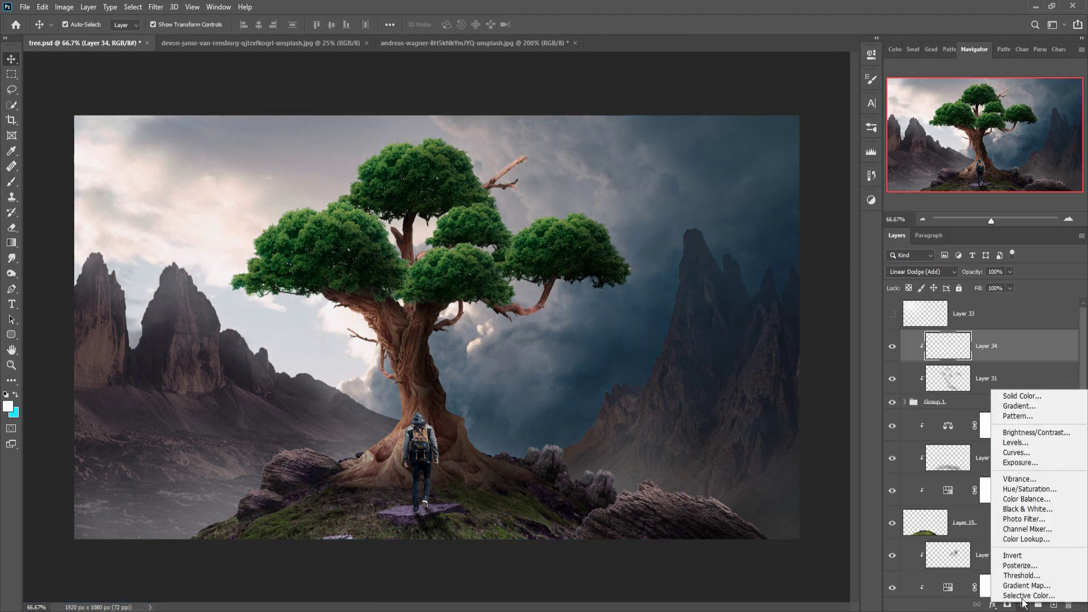
Add a near-white Solid Color fill and split its Underlying Layer black slider to 0/121
left_click(1024, 399)
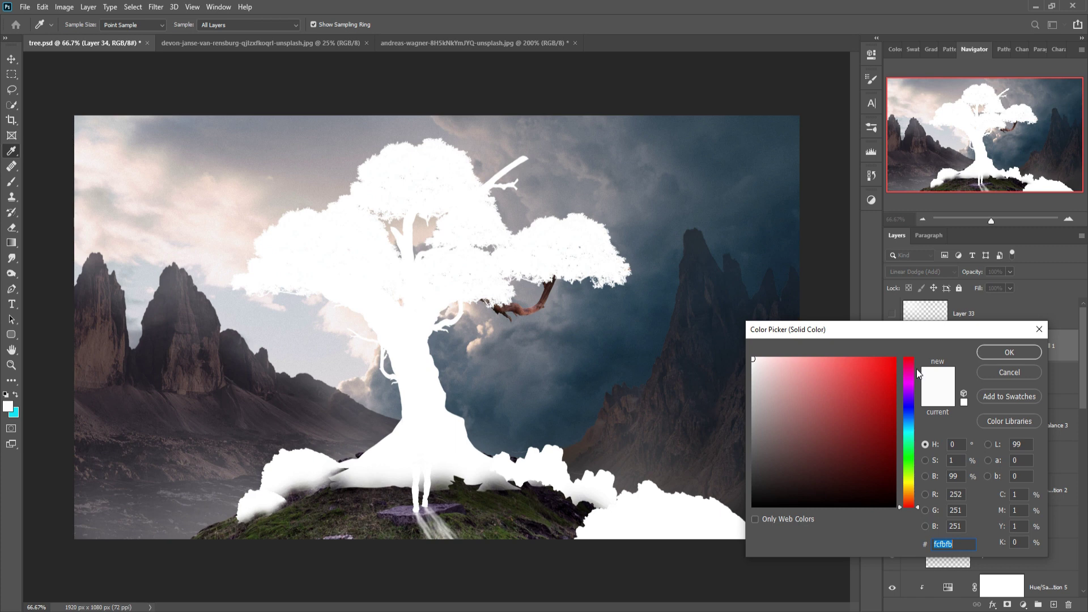
left_click(1002, 351)
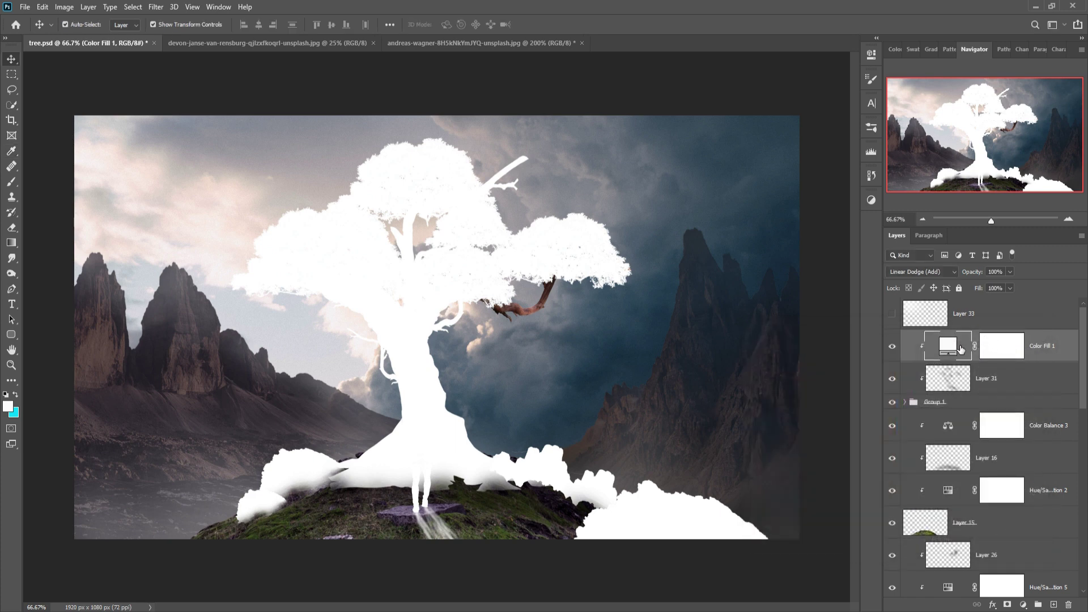
right_click(960, 348)
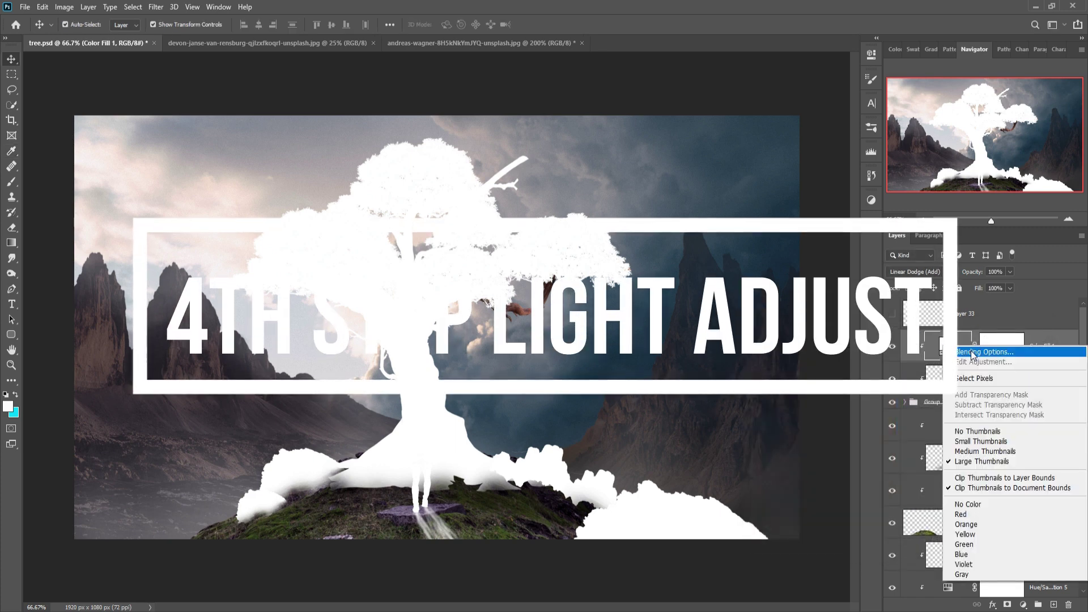
left_click(972, 351)
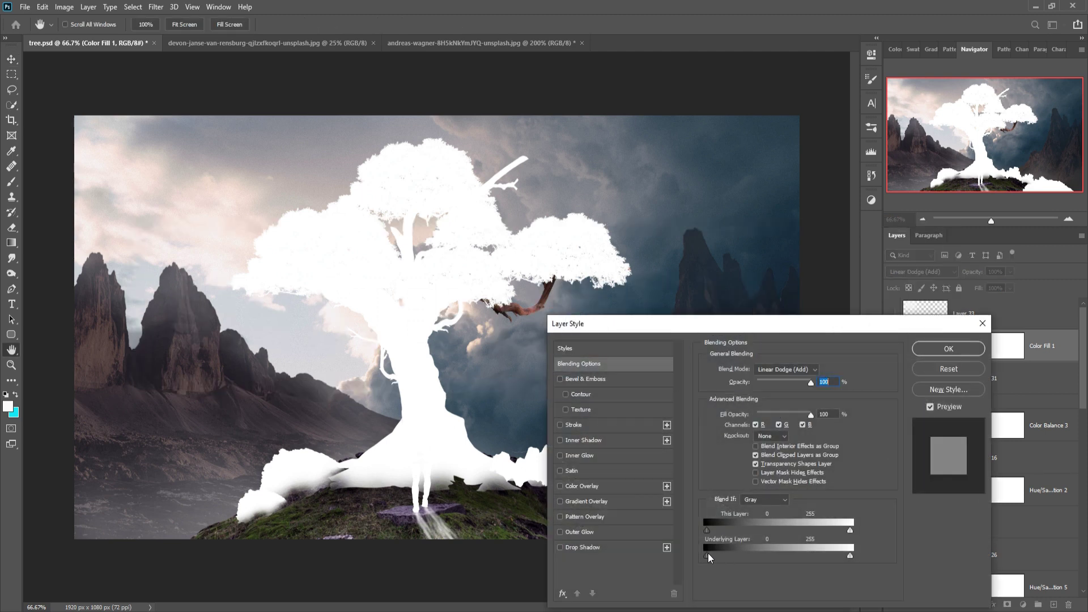
left_click_drag(707, 556, 766, 559)
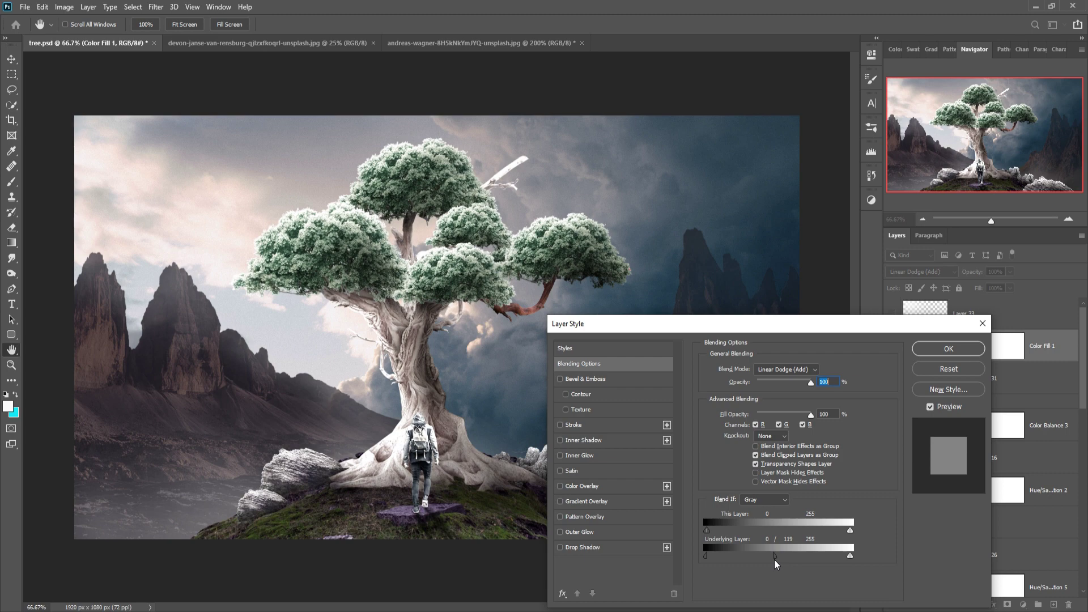
left_click_drag(774, 554, 775, 555)
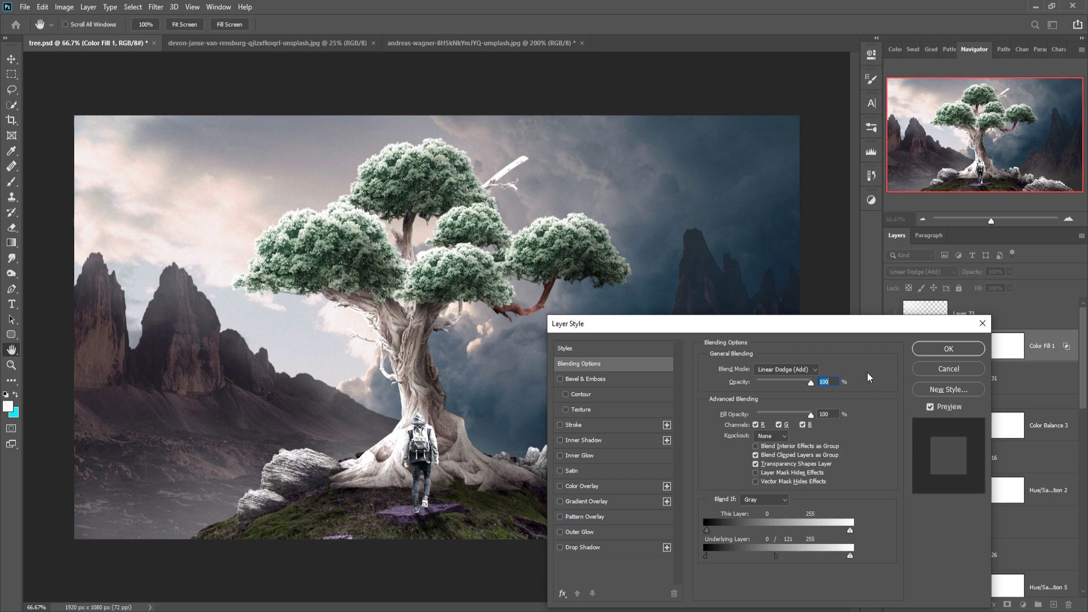
left_click(929, 349)
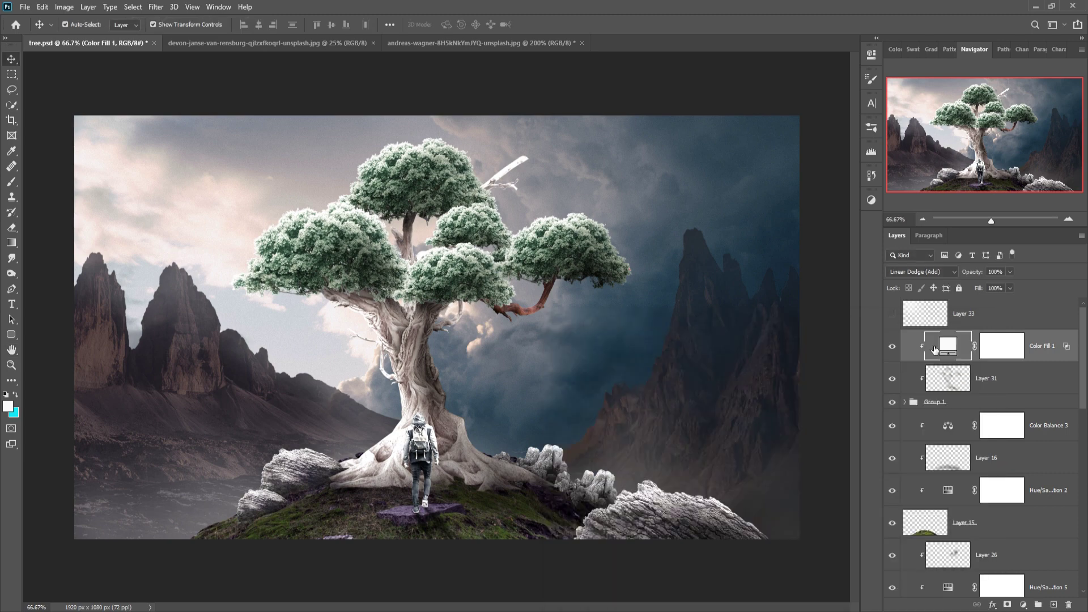
Invert the Color Fill 1 mask and set a 150-pixel white brush at 56% opacity
left_click(1007, 355)
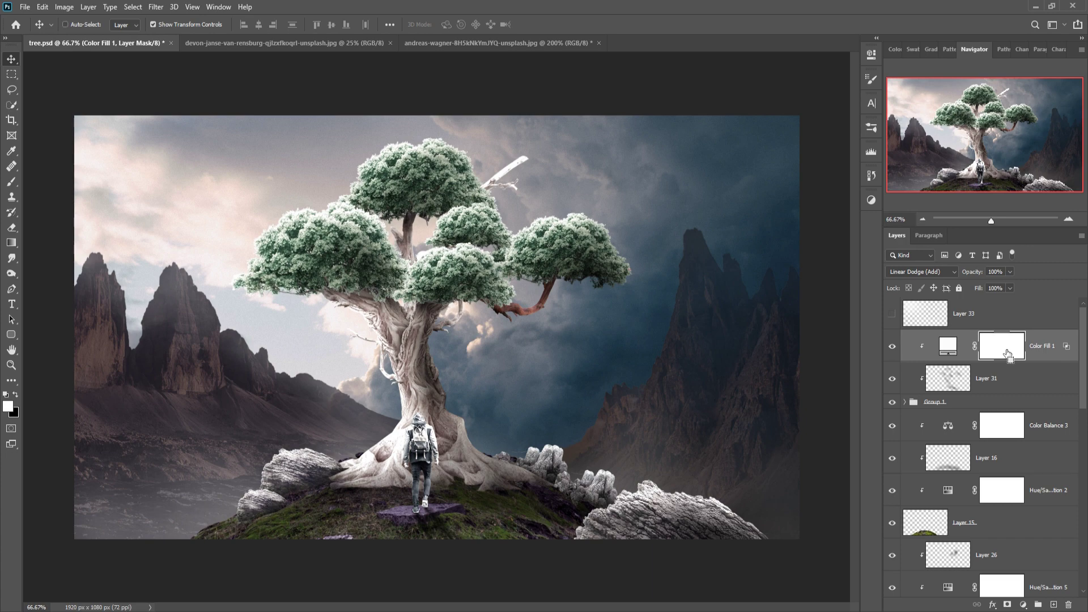
key("ctrl+i")
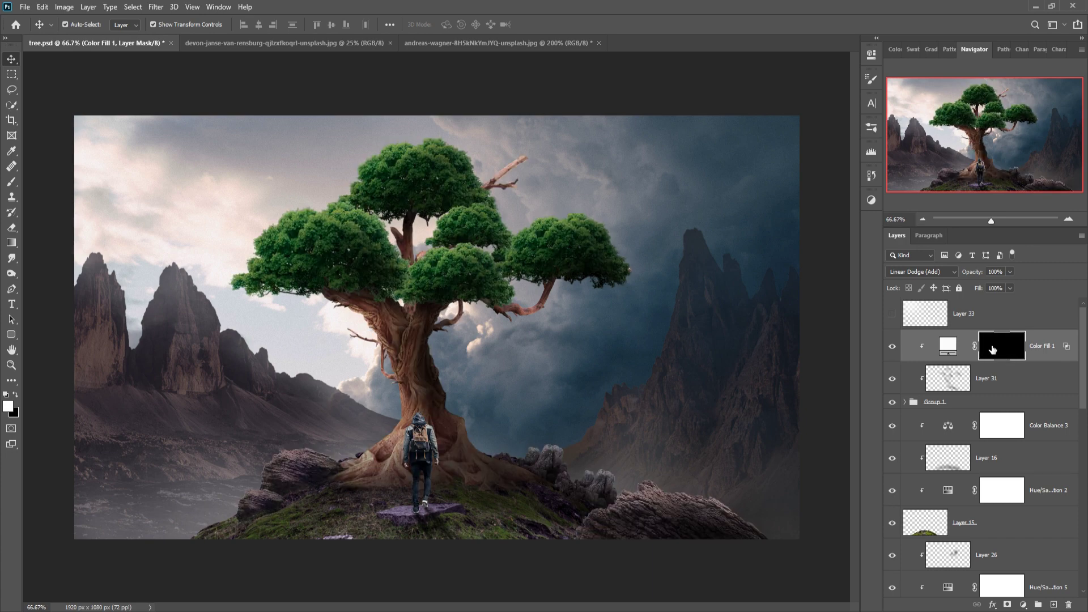
left_click(11, 181)
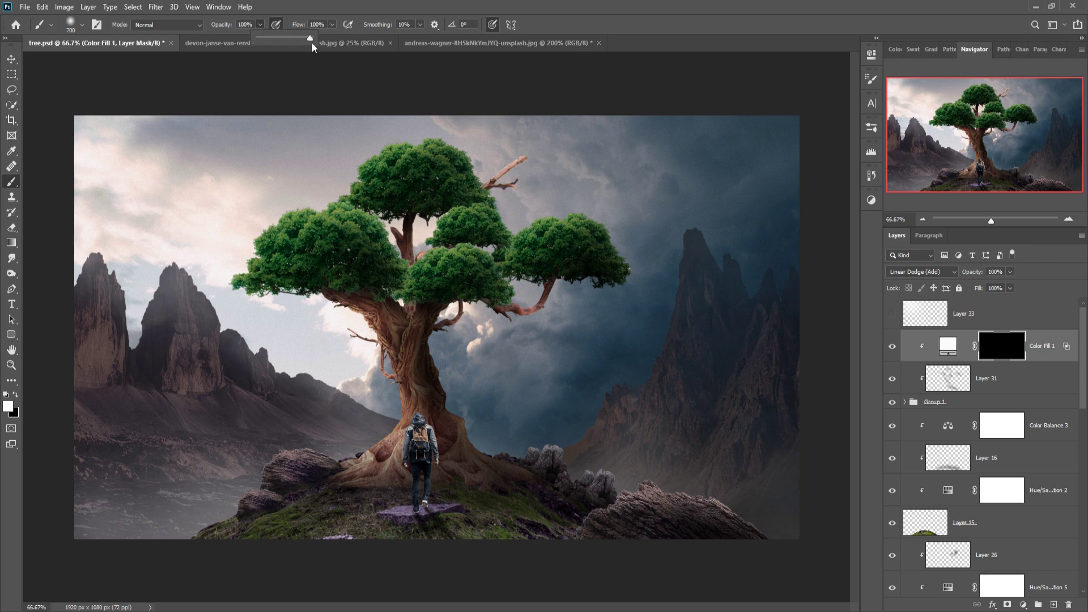
left_click_drag(311, 43, 288, 47)
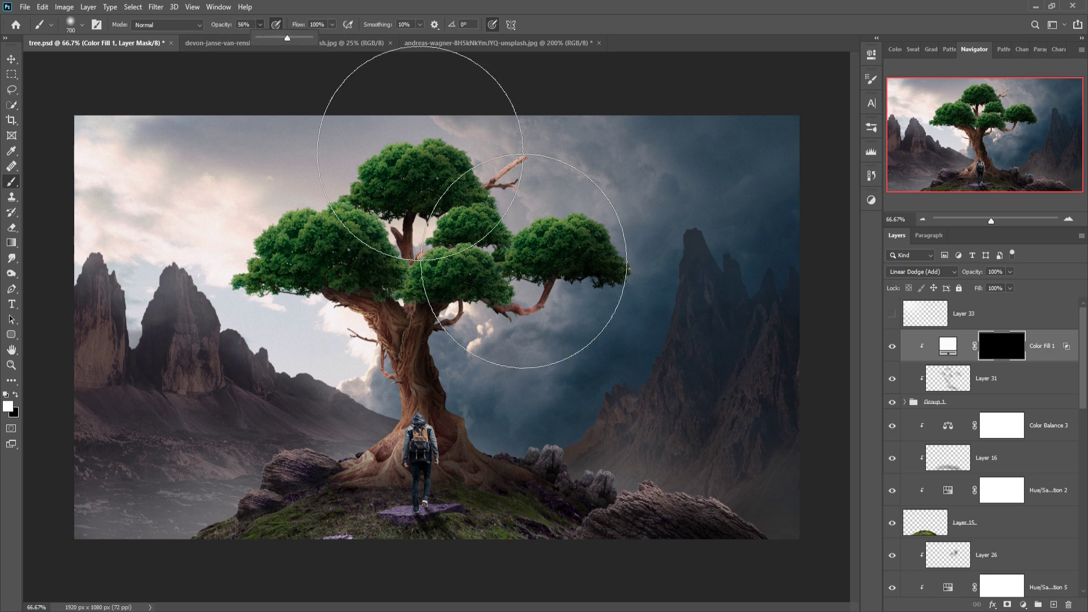
key("bracketleft")
key("bracketleft")
key("bracketleft")
key("bracketleft")
key("bracketleft")
key("bracketleft")
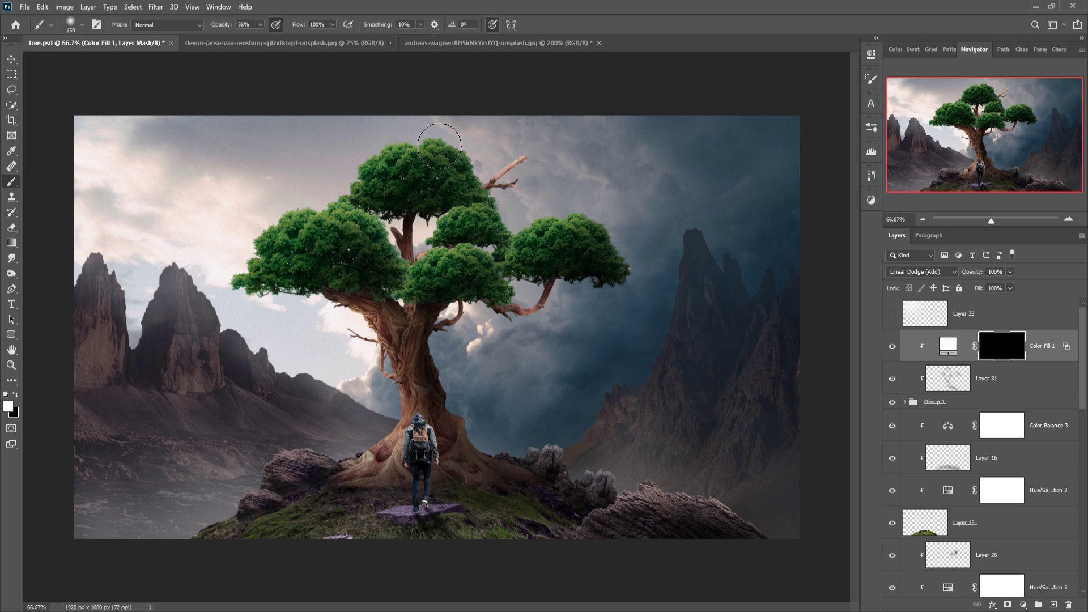
Paint glow above the treetop, along the canopy's left edge and top, the trunk and roots
left_click_drag(456, 142, 330, 177)
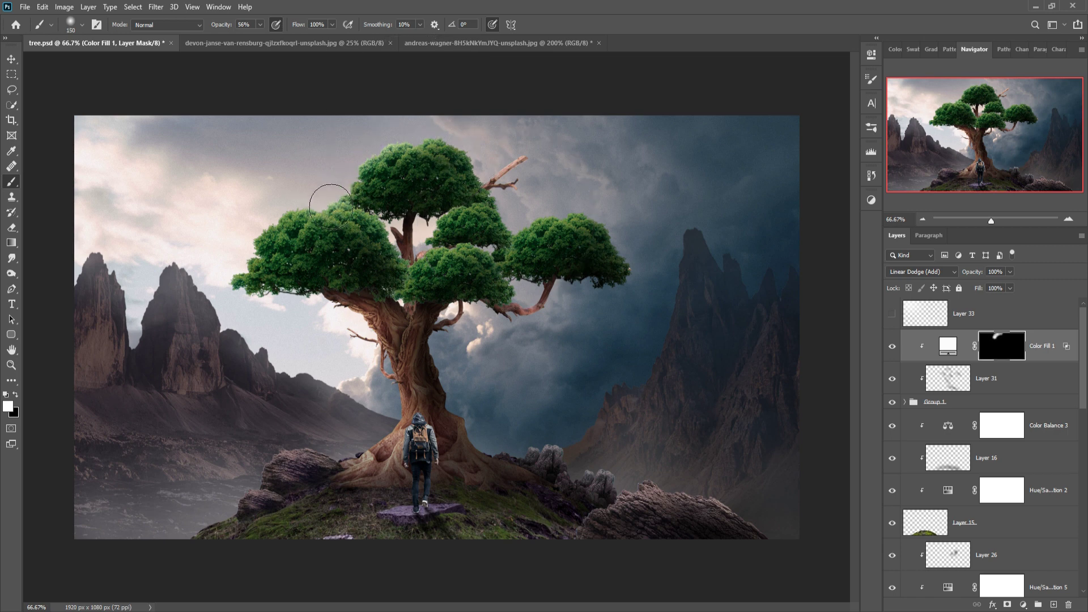
left_click_drag(291, 218, 225, 289)
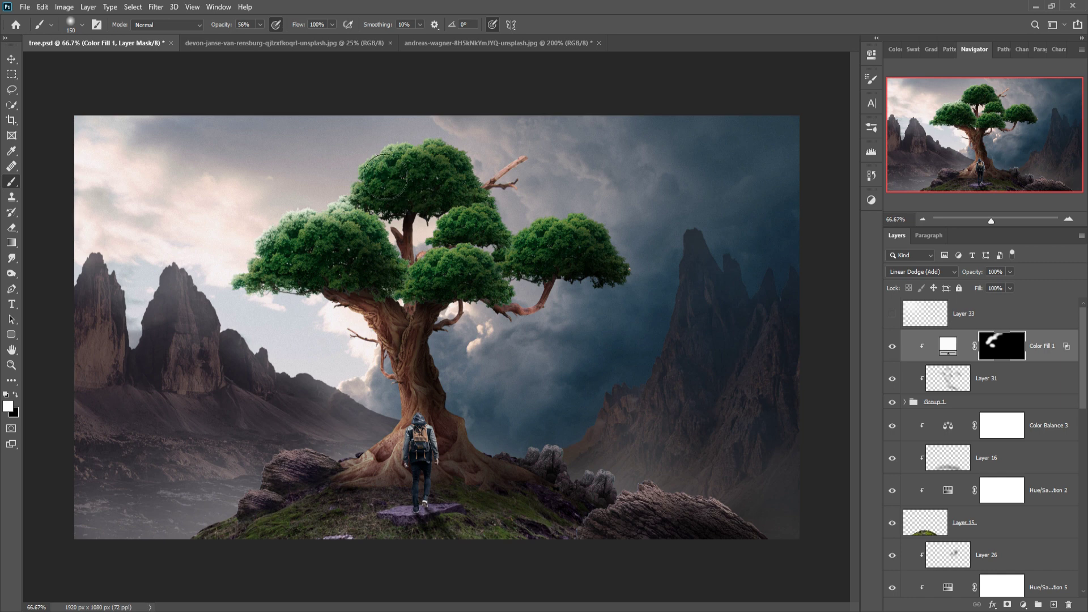
left_click_drag(385, 177, 489, 160)
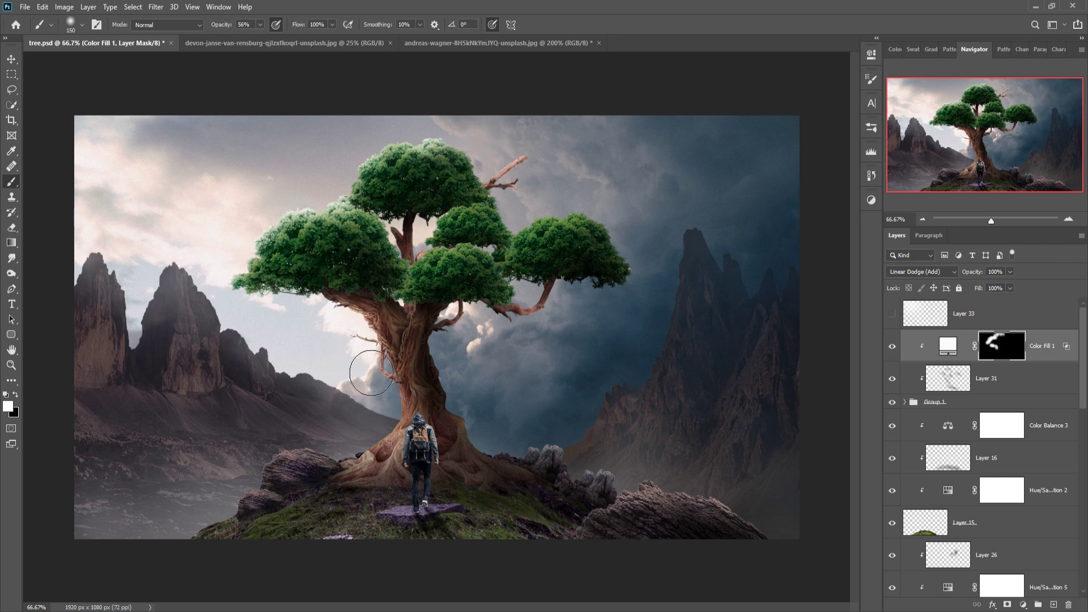
left_click_drag(380, 376, 400, 425)
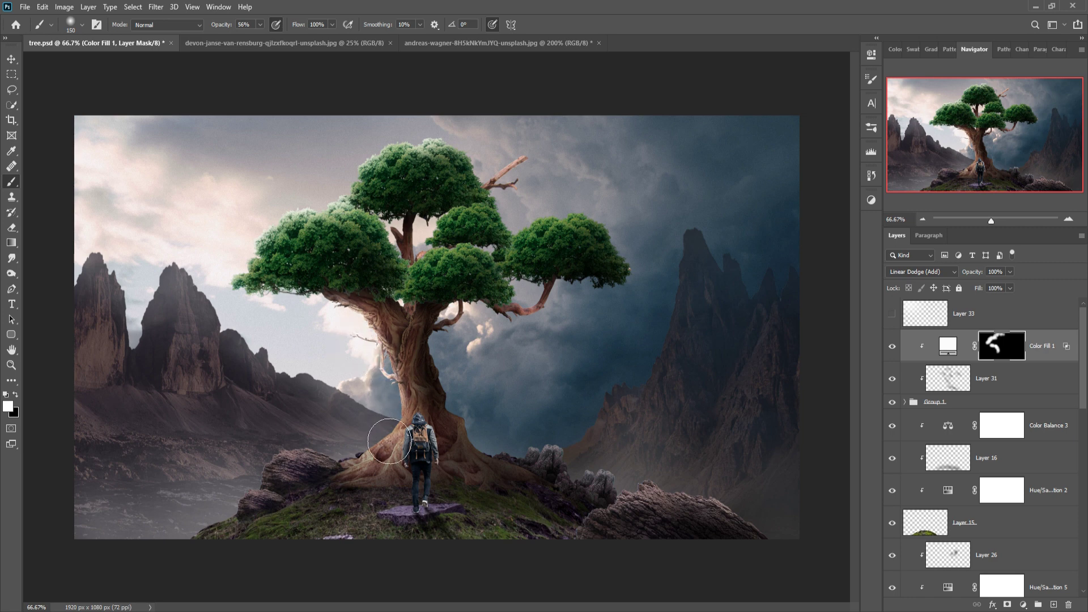
key("bracketleft")
key("bracketleft")
mouse_move(401, 419)
left_mouse_down()
mouse_move(374, 454)
mouse_move(388, 419)
left_mouse_up()
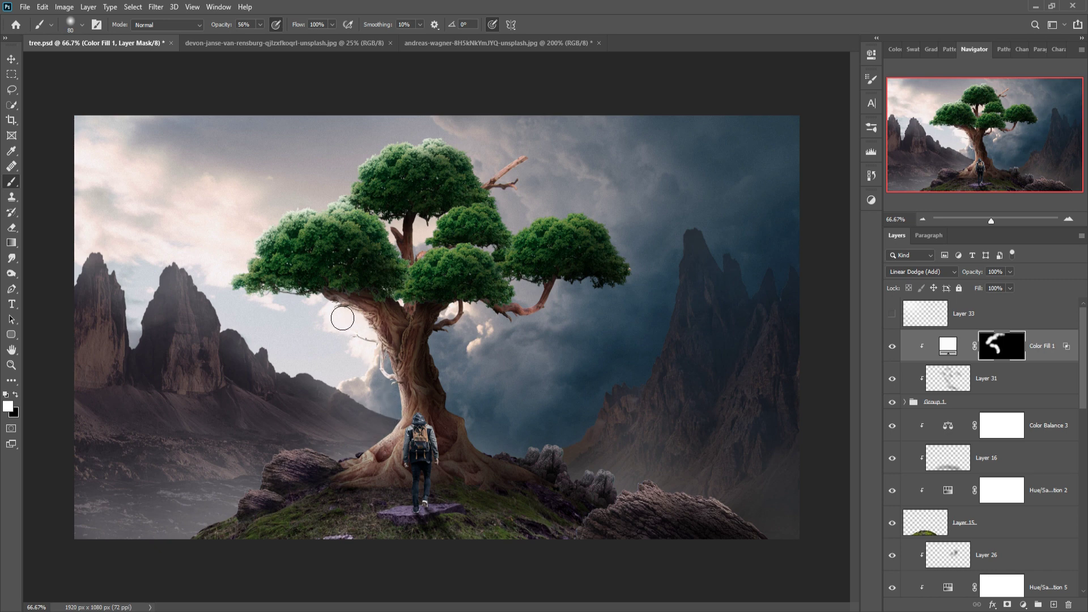
left_click_drag(402, 418, 357, 465)
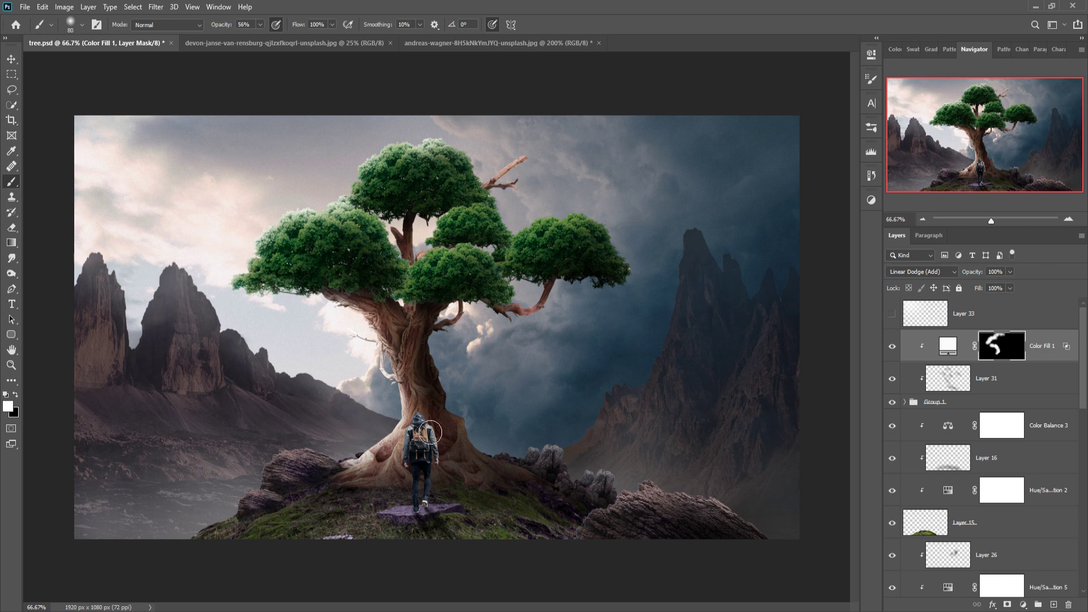
left_click(12, 61)
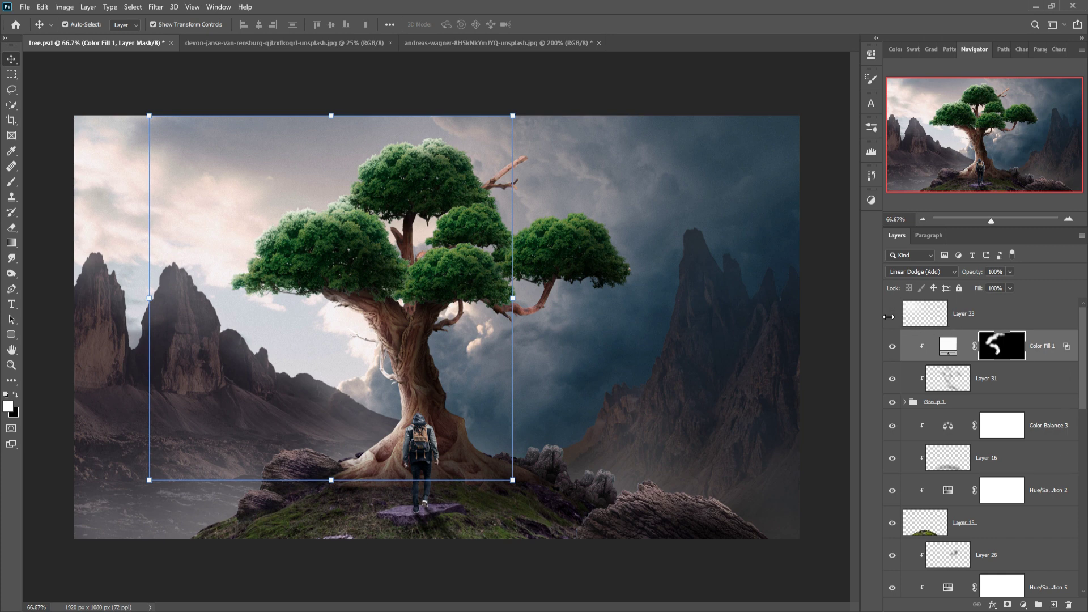
Move haze Layer 33 to just below Group 1 and make it visible again
left_click(892, 314)
left_click(894, 315)
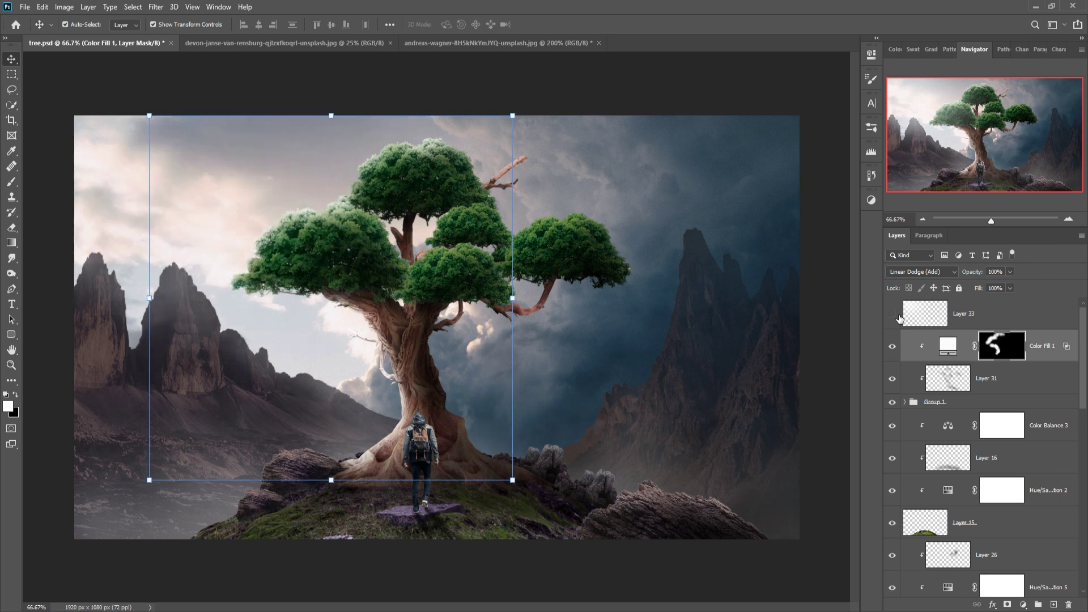
left_click(1015, 315)
left_click_drag(1030, 319, 1034, 405)
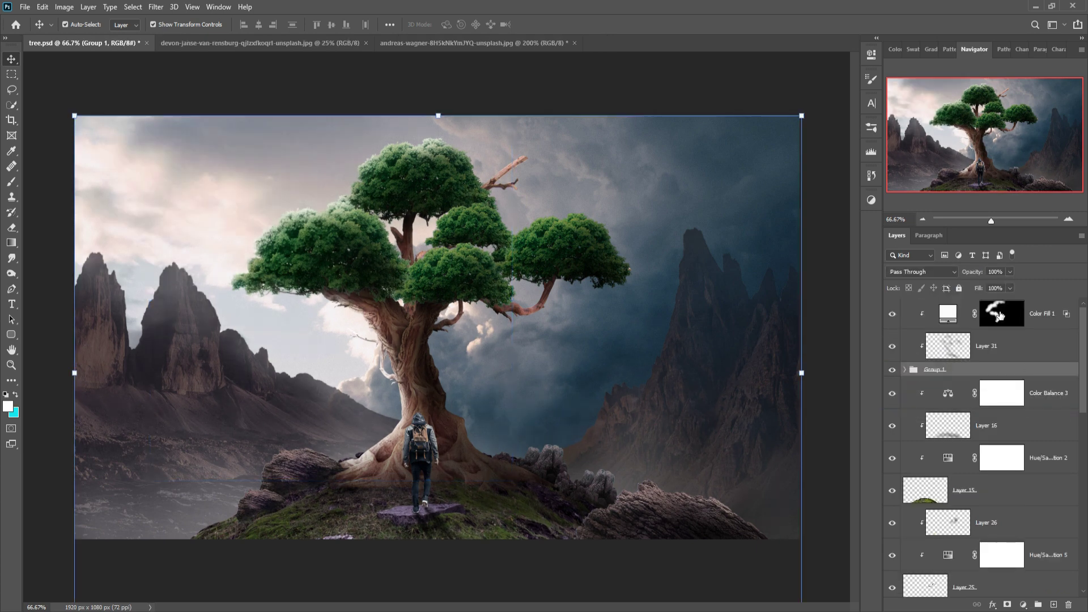
key("ctrl+z")
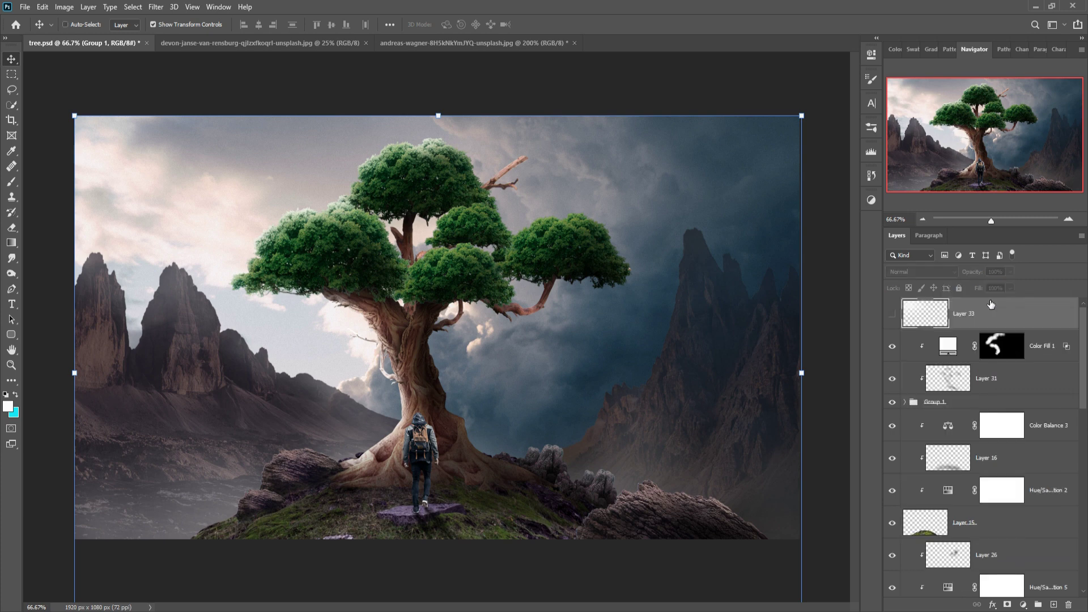
left_click(940, 318)
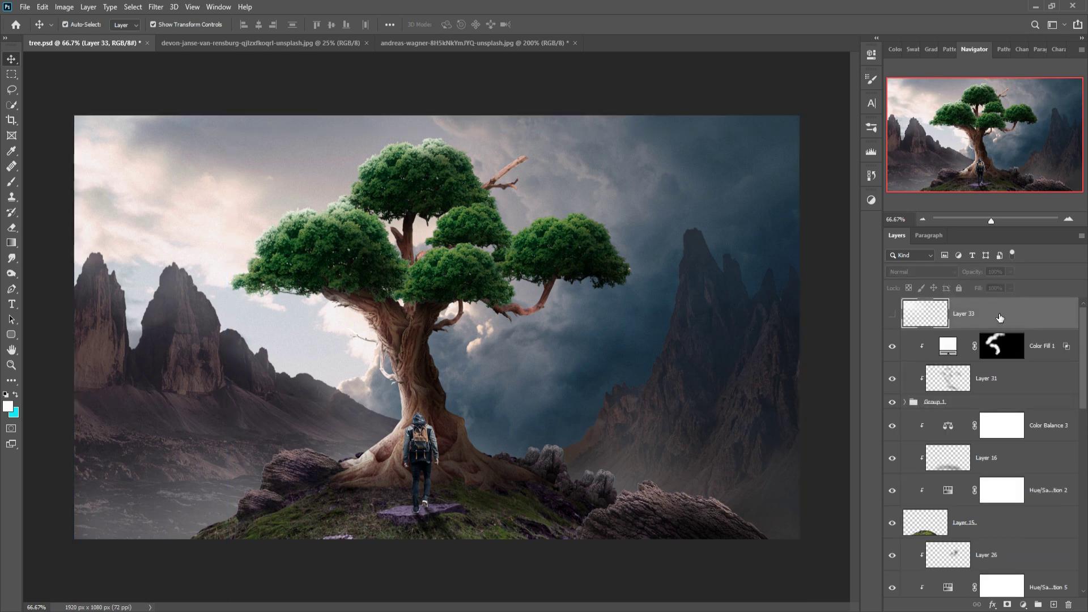
mouse_move(999, 317)
left_mouse_down()
mouse_move(1026, 427)
mouse_move(1013, 413)
left_mouse_up()
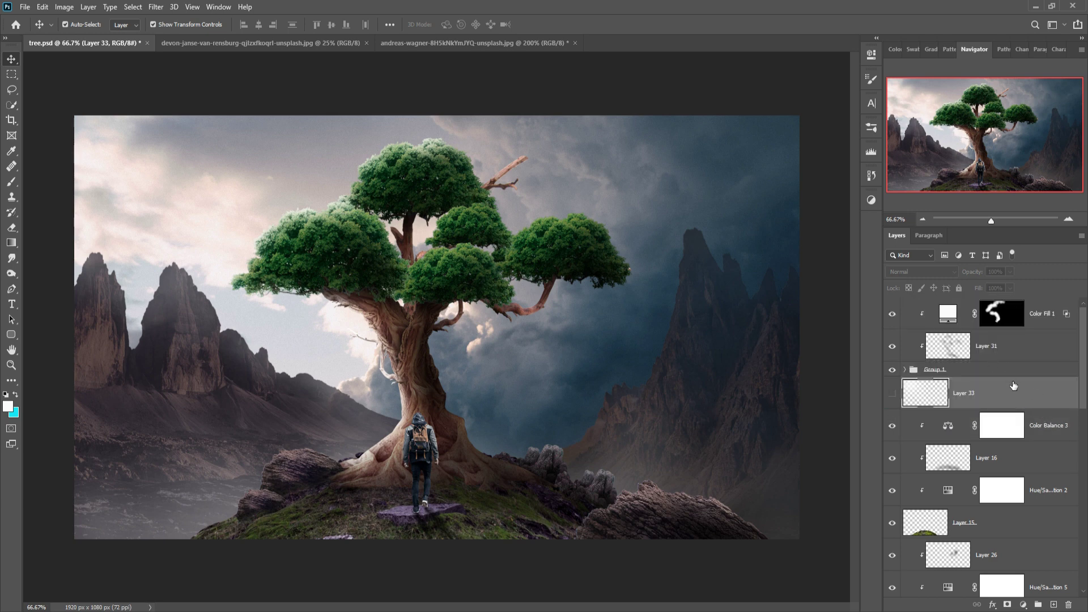
left_click(893, 394)
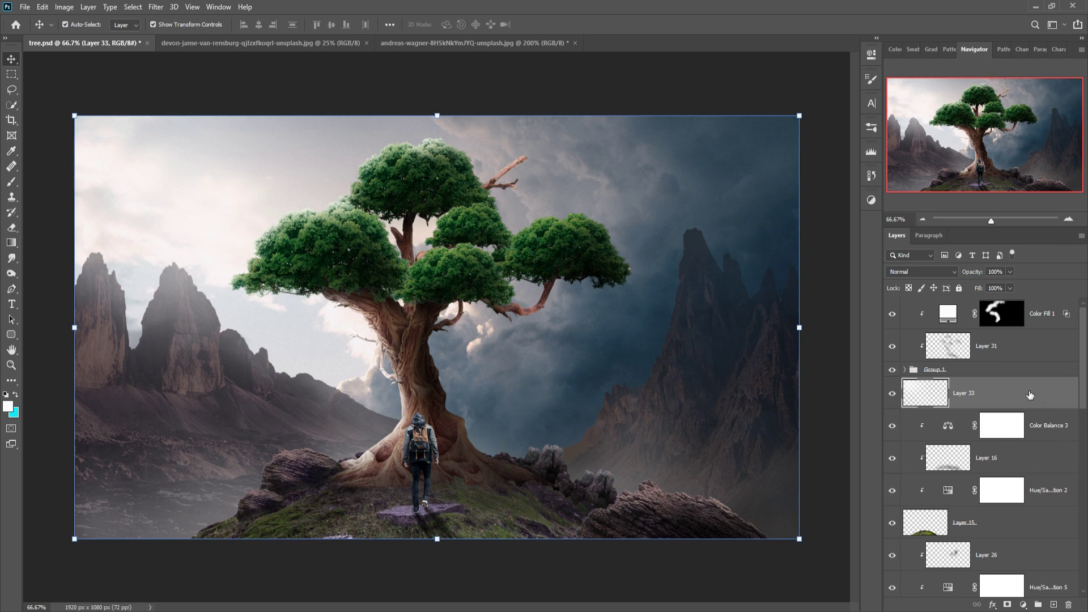
left_click(422, 446)
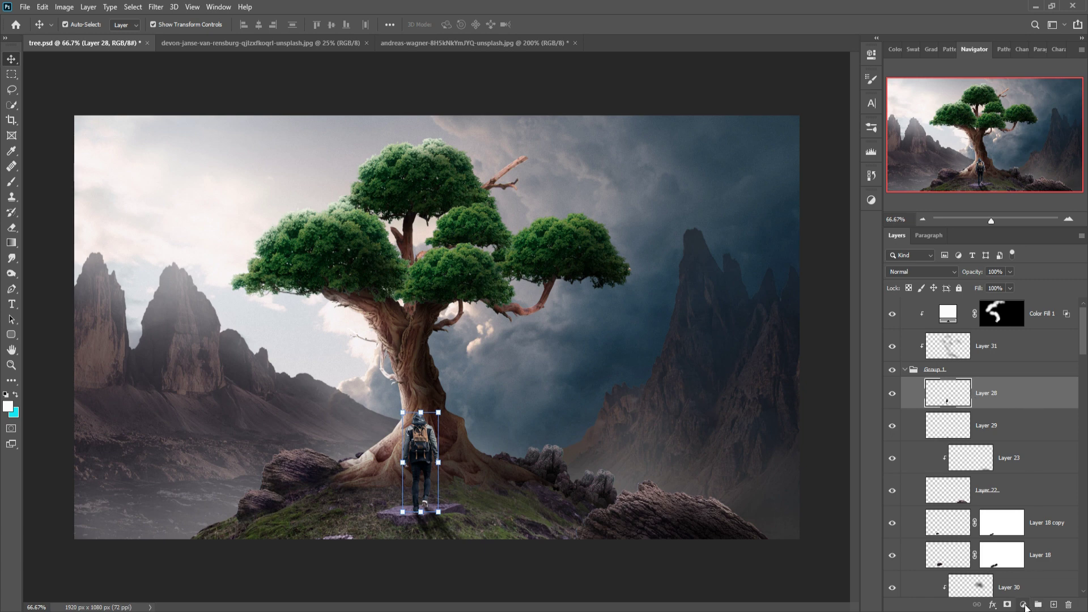
Add a Curves adjustment clipped to hiker Layer 28, bowing the curve down to darken him
left_click(1023, 604)
left_click(1014, 457)
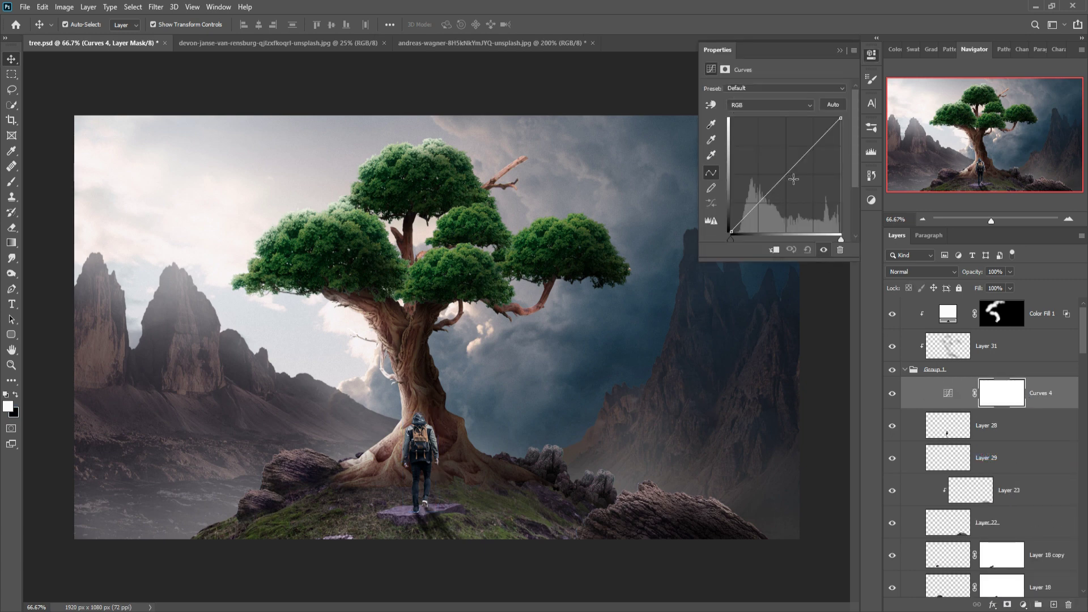
left_click(782, 250)
left_click_drag(796, 169, 798, 181)
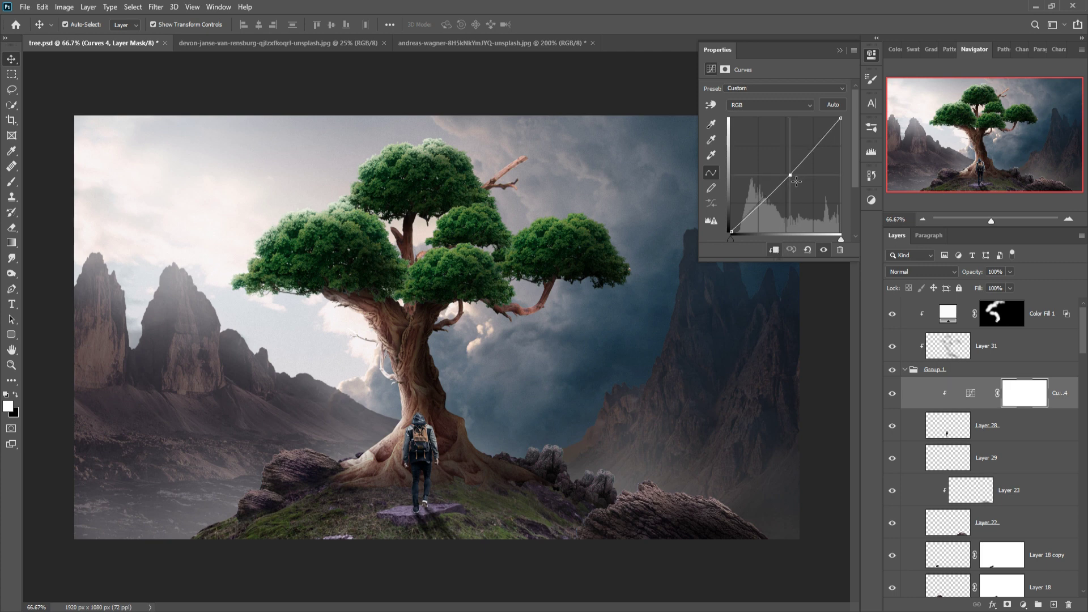
left_click(840, 50)
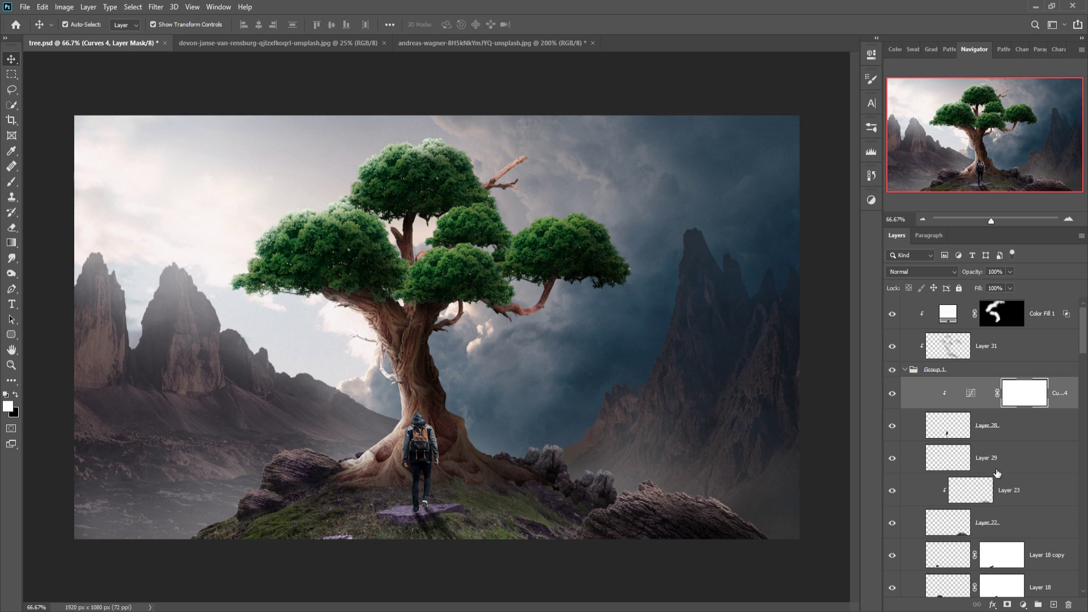
Reopen Curves 4, darken the hiker slightly more, and select its mask
left_click(1018, 424)
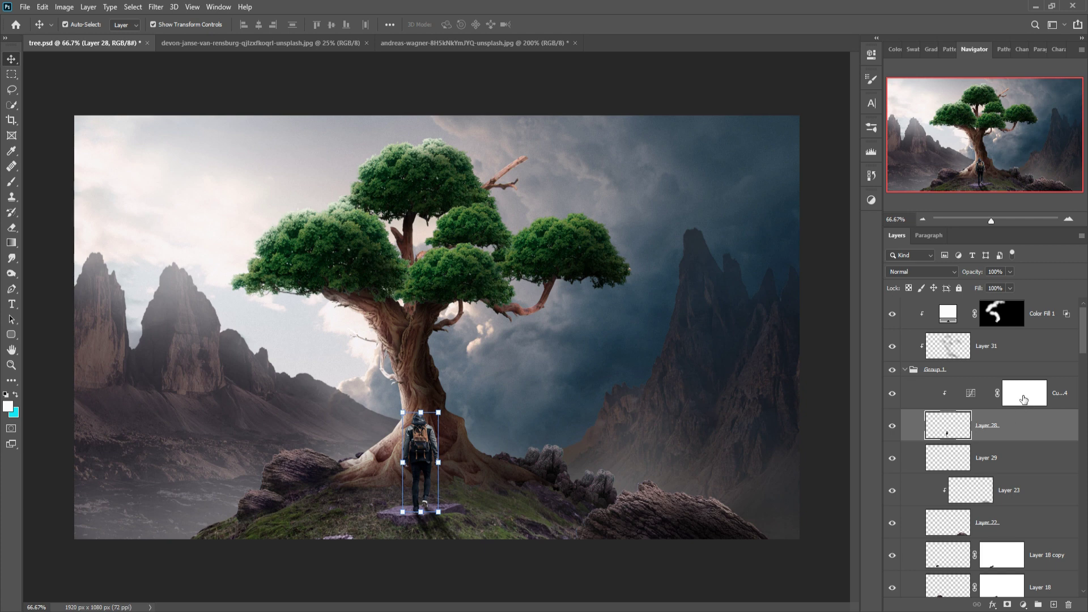
left_click(1023, 400)
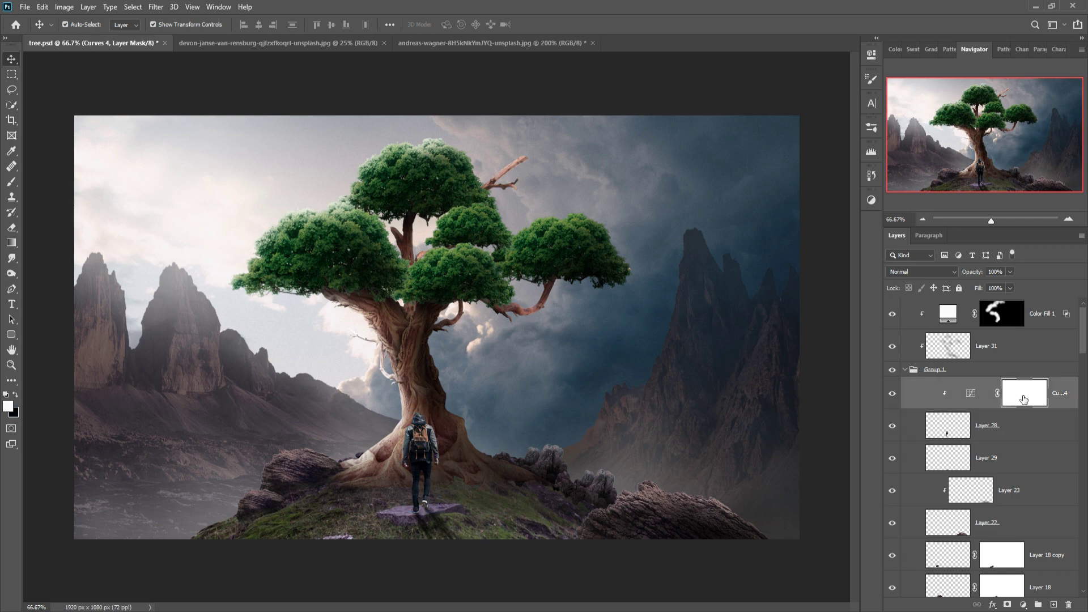
double_click(972, 395)
left_click_drag(799, 185, 800, 184)
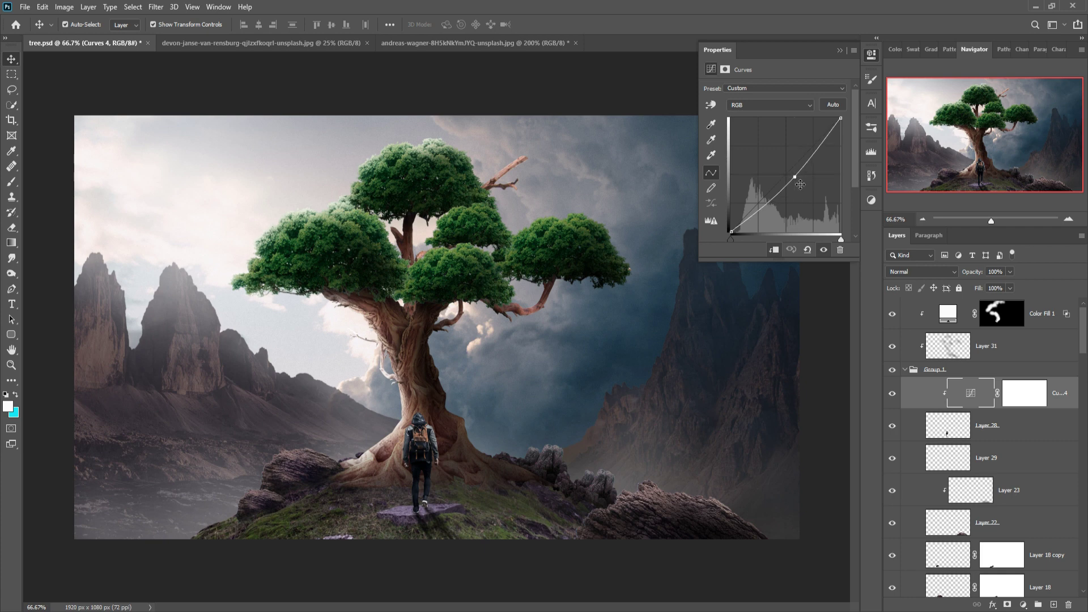
left_click(840, 51)
left_click(1026, 395)
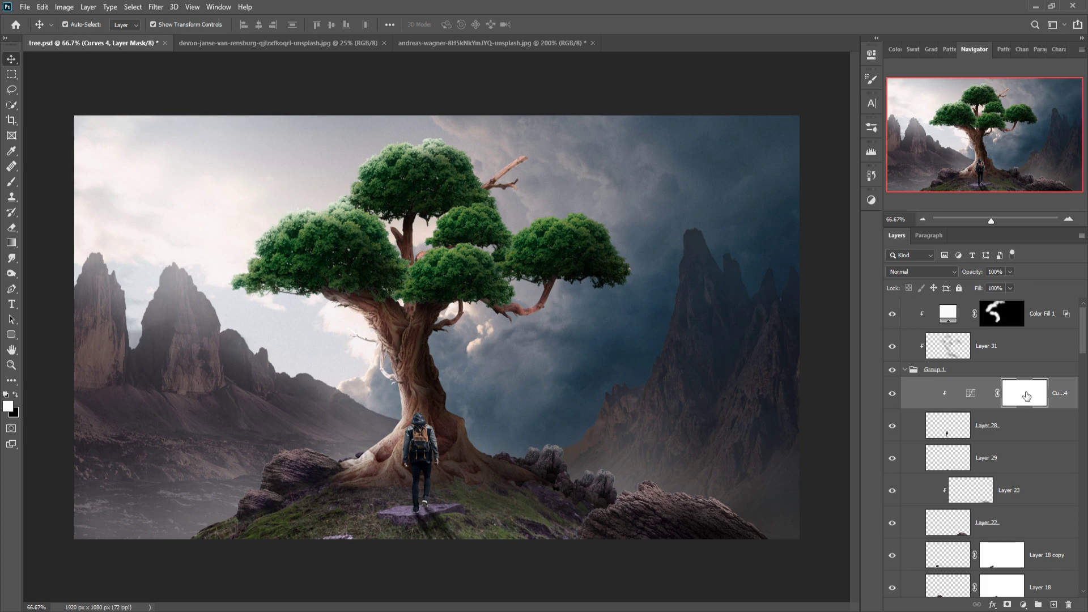
Set up a black brush and zoom in on the hiker and trunk
left_click(11, 181)
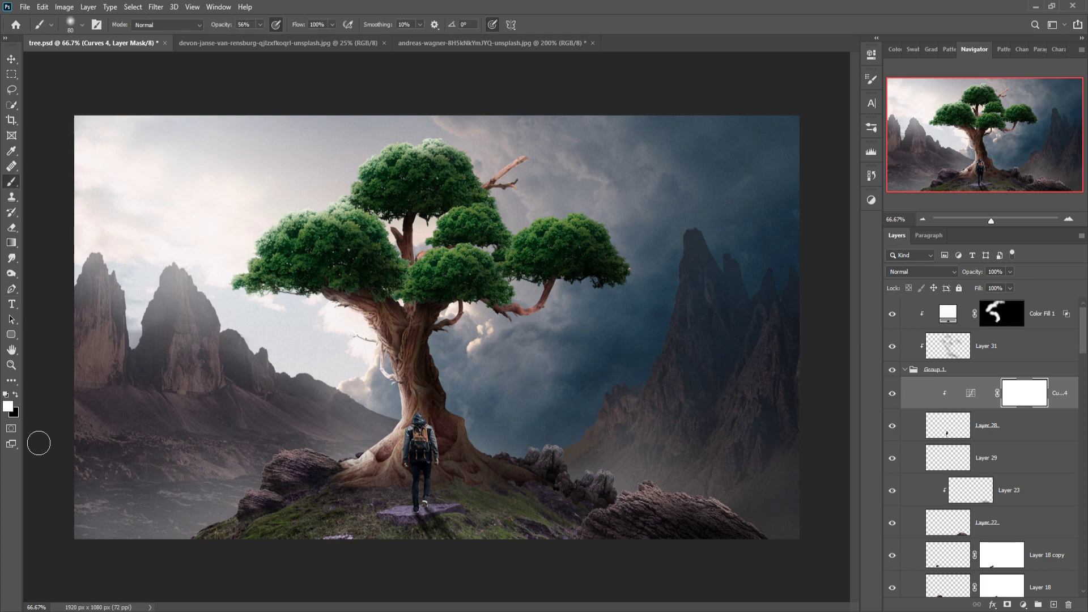
left_click(16, 395)
key("ctrl+plus")
key("ctrl+plus")
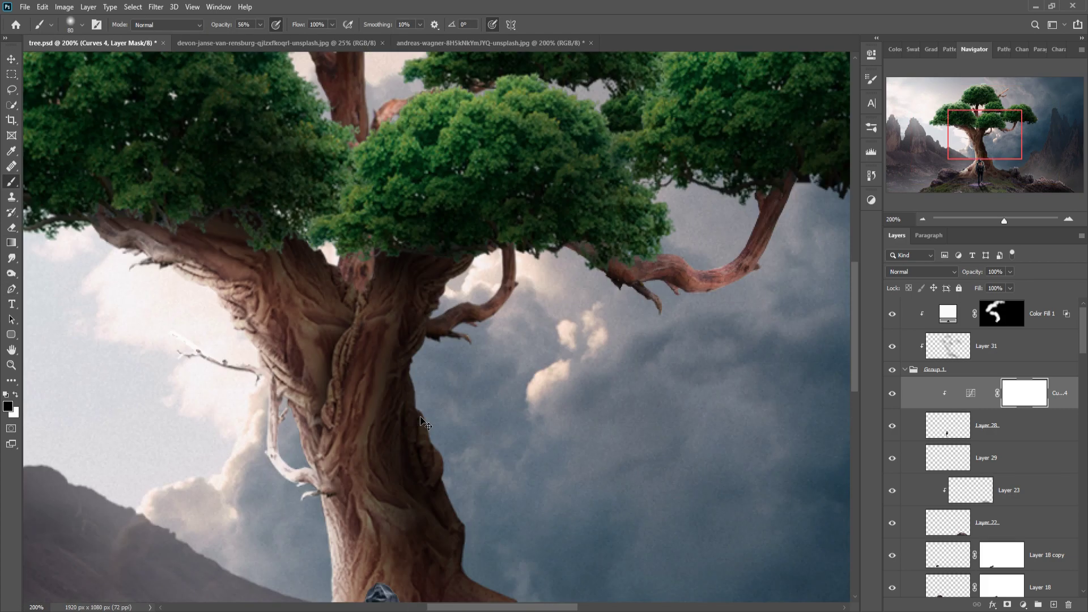
key("ctrl+plus")
key("ctrl+plus")
mouse_move(435, 413)
left_mouse_down()
mouse_move(584, 265)
mouse_move(688, 117)
left_mouse_up()
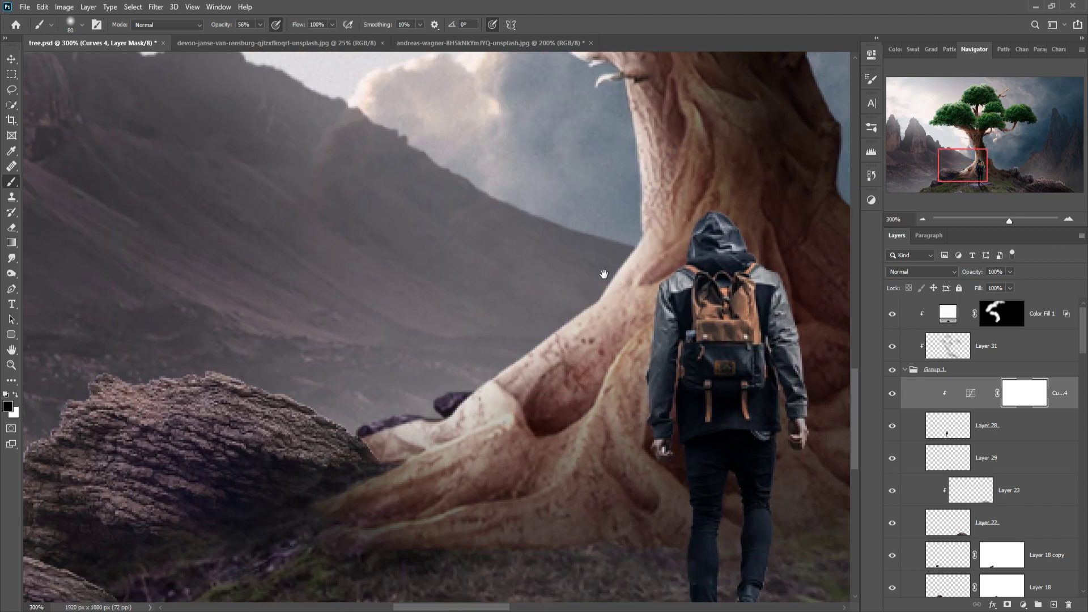
Paint black on the Curves 4 mask along the hood edge and beside the left arm, then add Layer 34
key("bracketleft")
key("bracketleft")
key("bracketleft")
key("bracketleft")
key("bracketleft")
left_click_drag(702, 226, 725, 255)
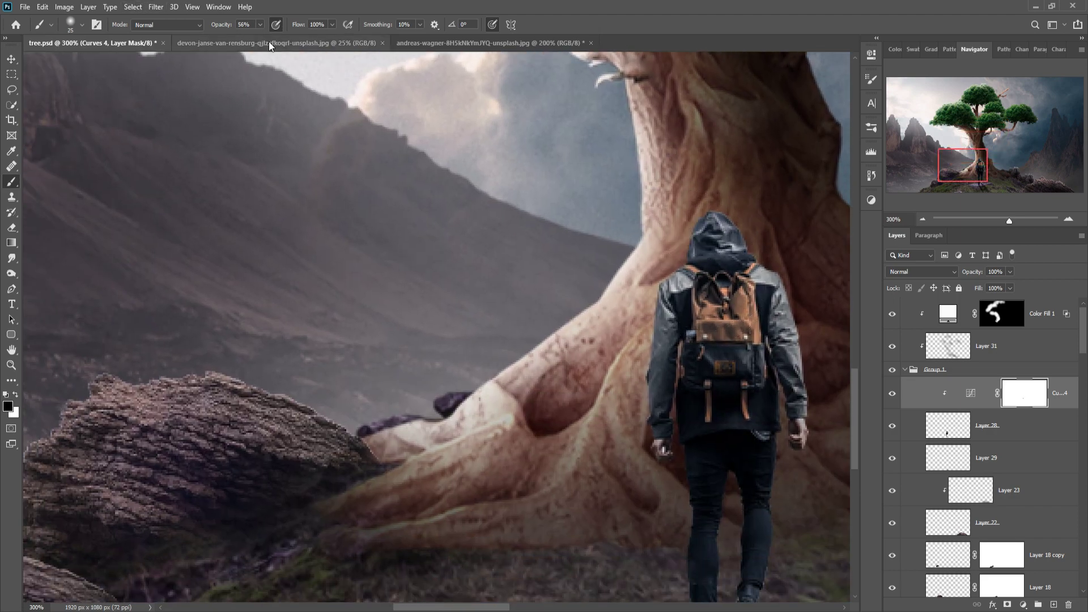
left_click_drag(259, 25, 260, 43)
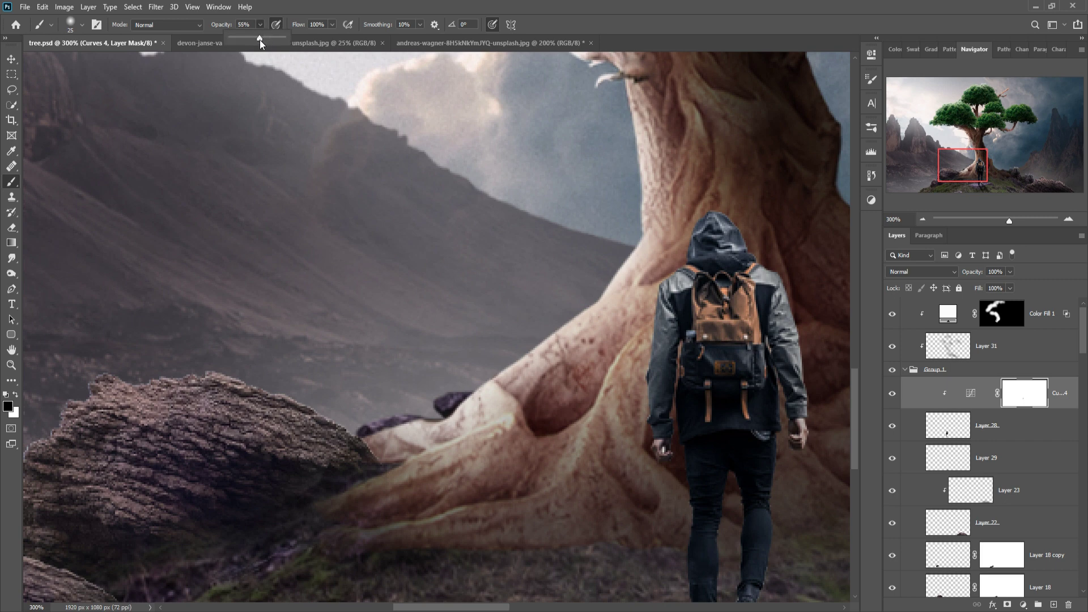
left_click(742, 215)
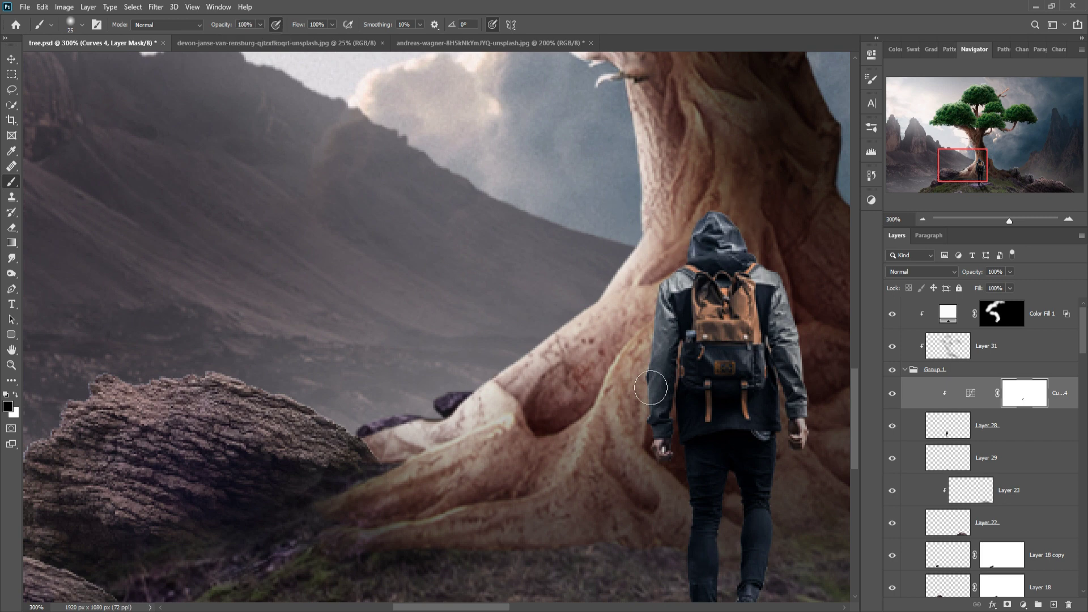
mouse_move(652, 363)
left_mouse_down()
mouse_move(651, 466)
mouse_move(695, 487)
left_mouse_up()
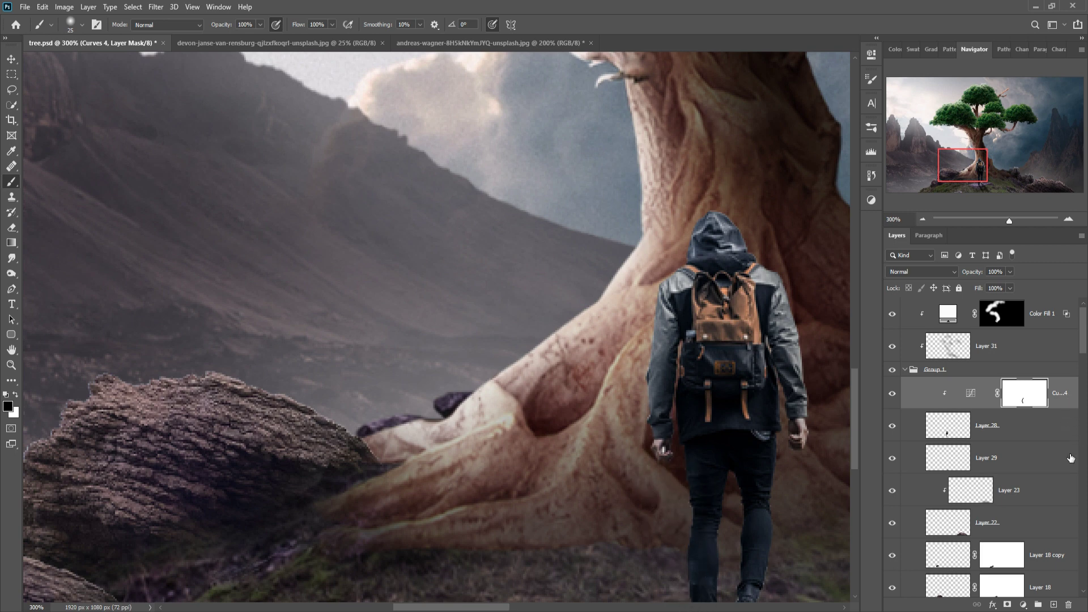
left_click(1053, 604)
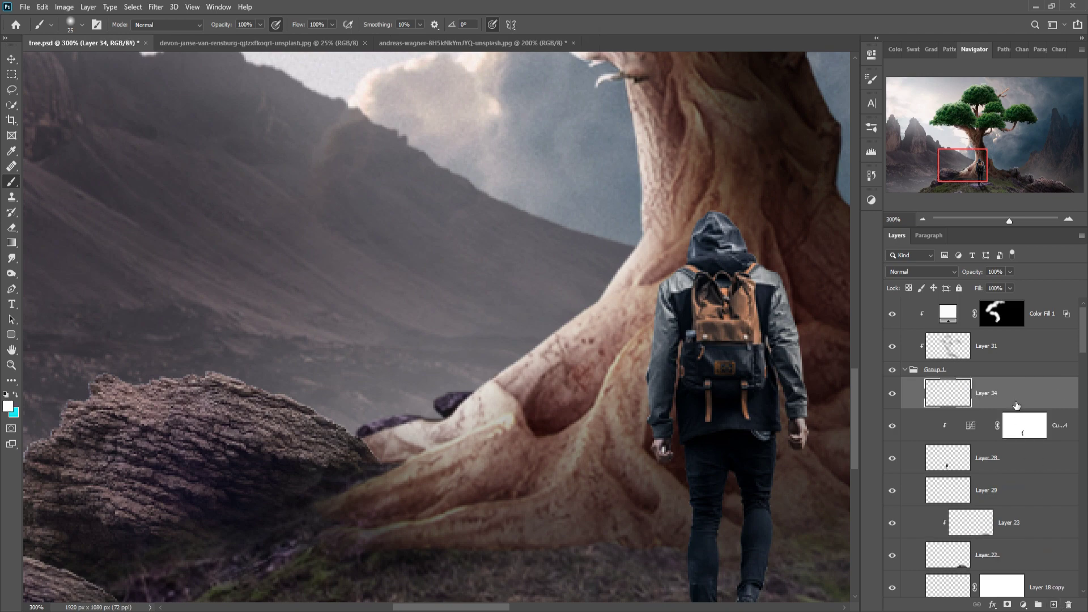
Clip Layer 34 to the layers below and set it to Linear Dodge (Add)
right_click(998, 392)
left_click(928, 340)
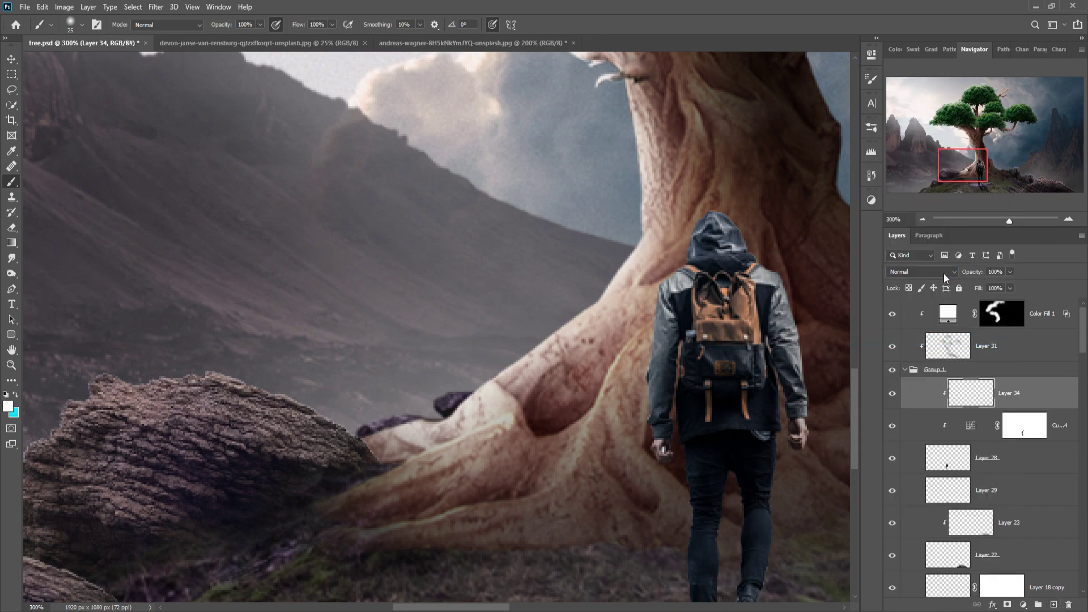
left_click(943, 272)
left_click(923, 392)
Add a white Solid Color fill limited to brighter tones with a split Blend If Underlying slider
left_click(1023, 605)
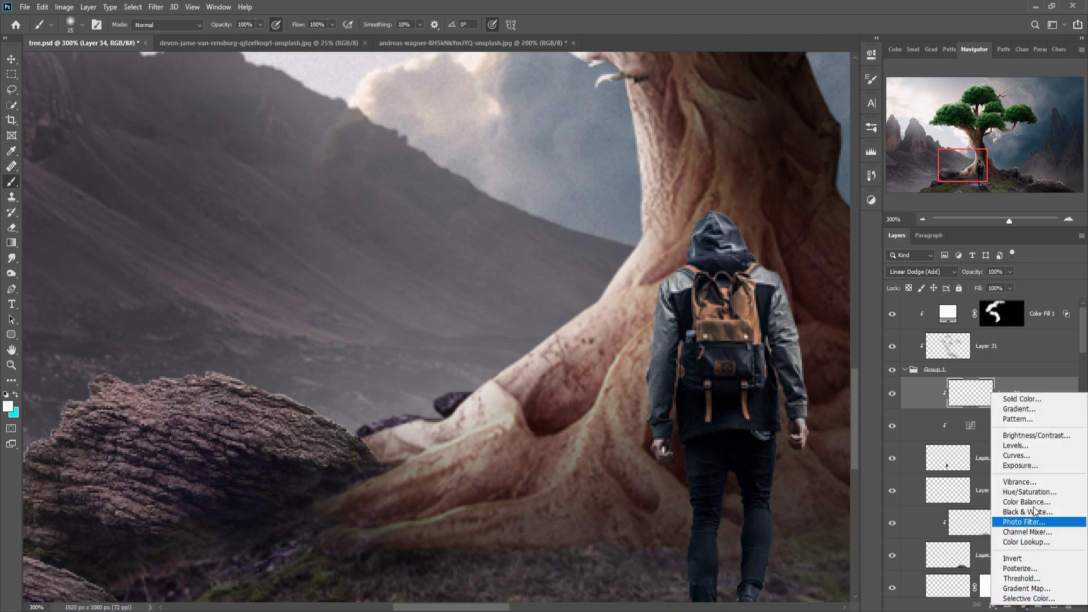
left_click(1022, 399)
left_click(1000, 352)
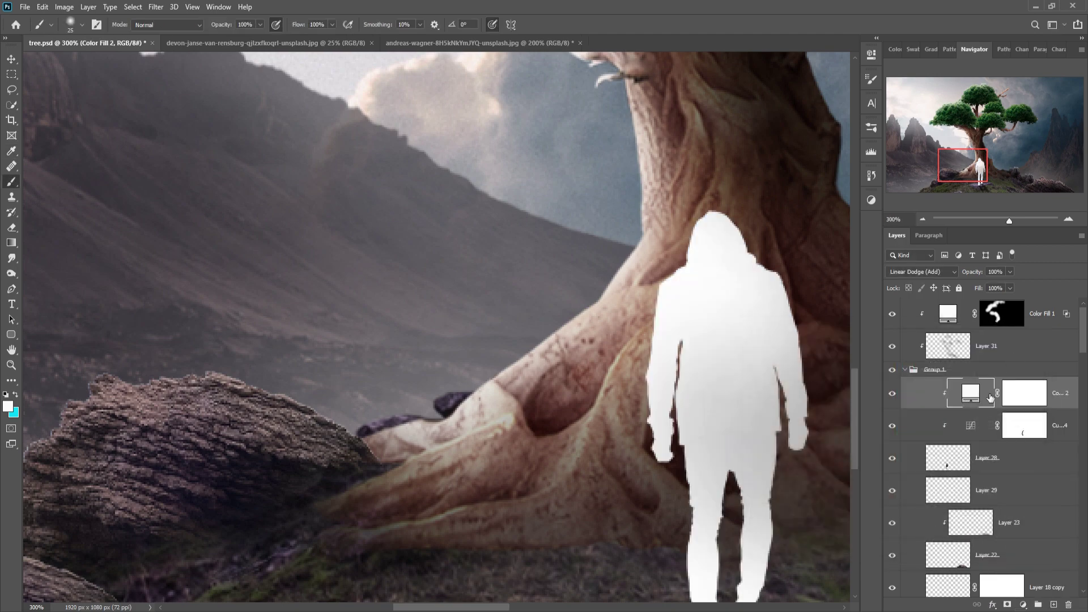
right_click(990, 398)
key("Escape")
key("space")
left_click_drag(709, 554, 797, 554)
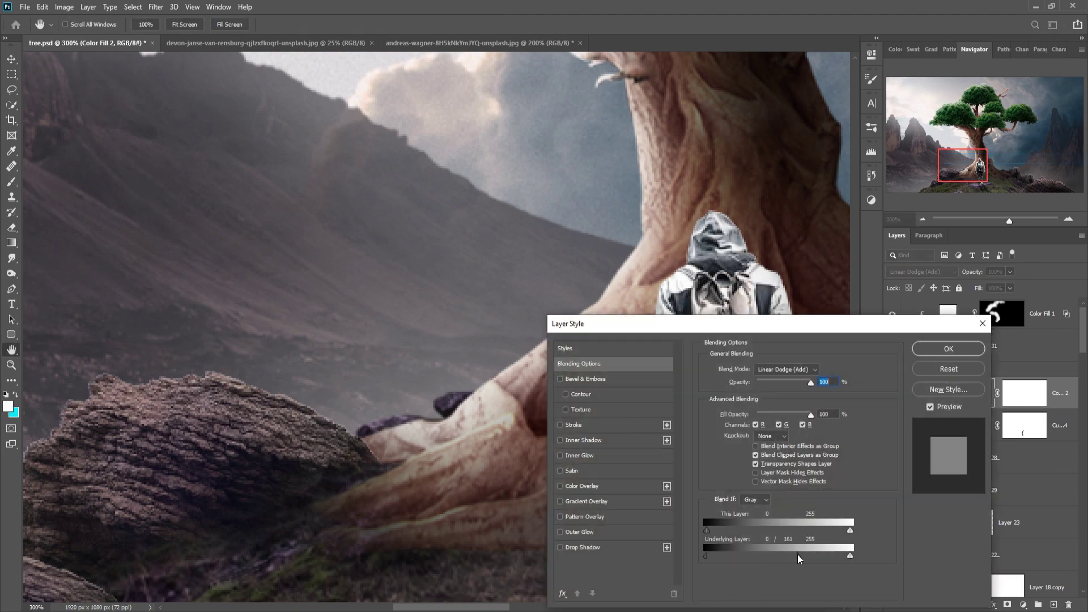
left_click(933, 352)
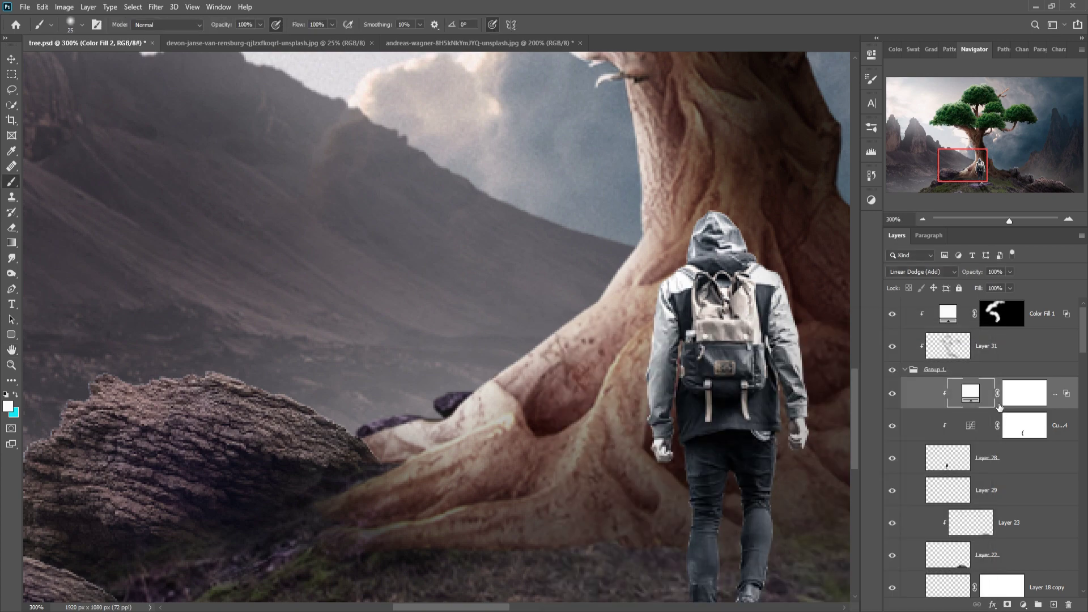
Invert the fill's mask, paint white rim light on the hood and left shoulder, and add a layer above Layer 28
left_click(1031, 393)
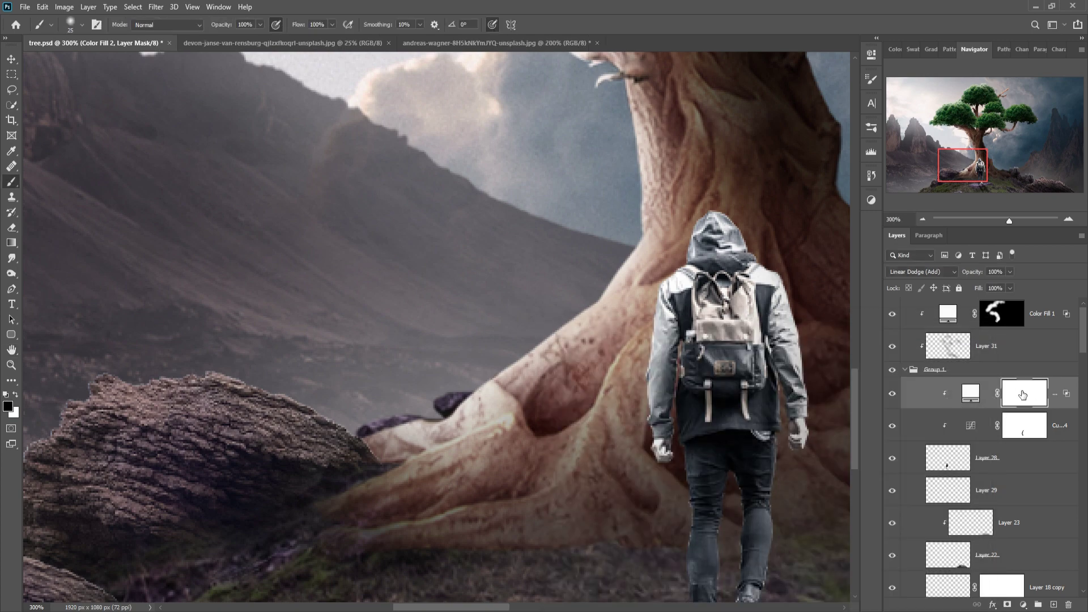
key("ctrl+i")
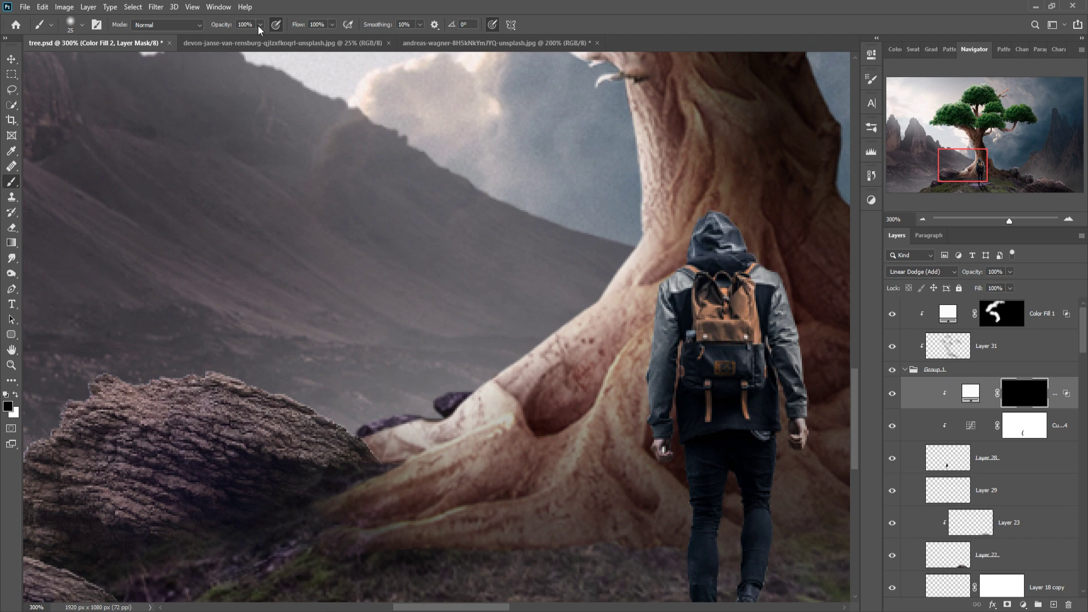
left_click_drag(259, 29, 260, 45)
left_click(17, 396)
mouse_move(696, 245)
left_mouse_down()
mouse_move(666, 311)
mouse_move(657, 498)
left_mouse_up()
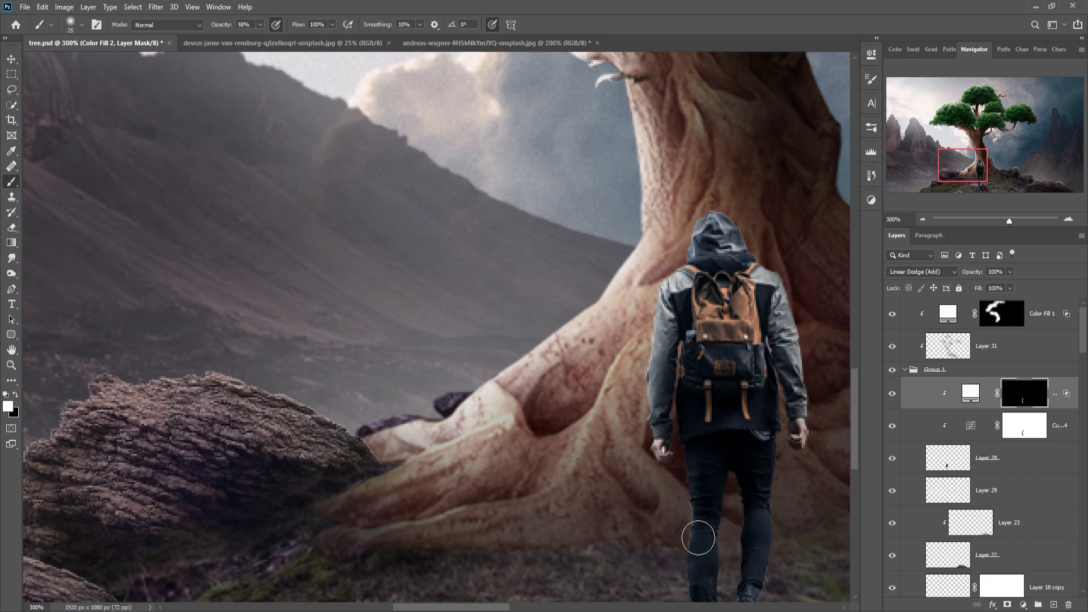
left_click_drag(680, 578, 671, 467)
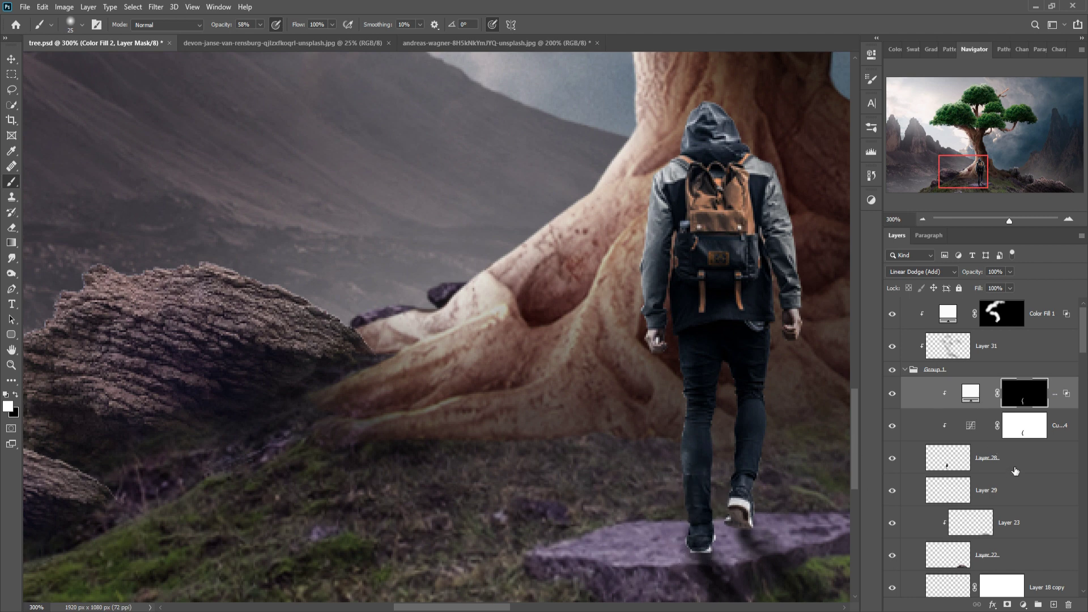
left_click(1032, 462)
left_click(1054, 604)
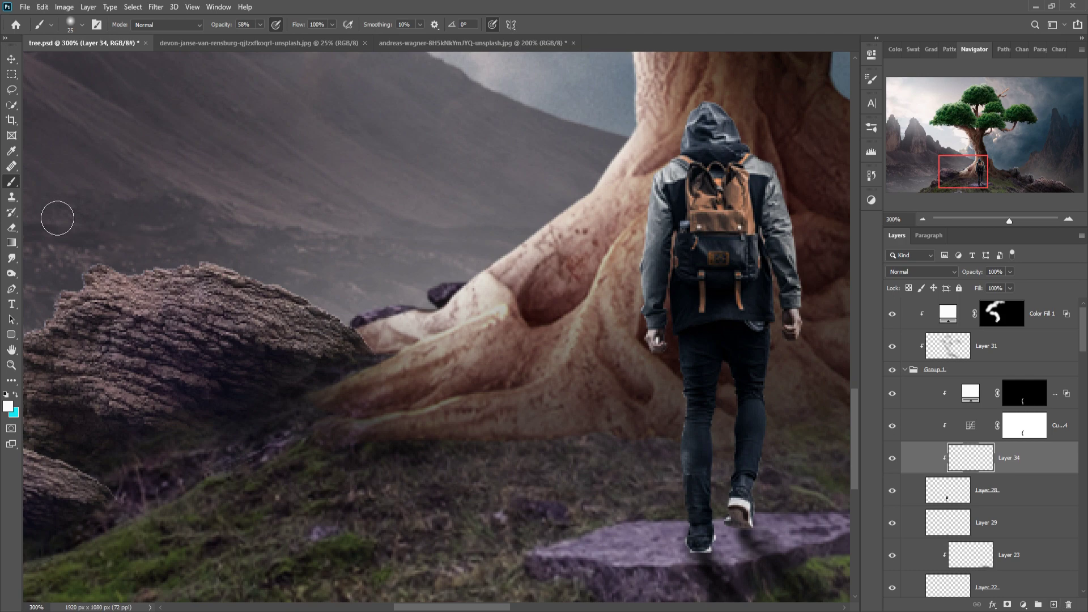
Pick black and brush a soft shadow on the rock under the hiker's right shoe
left_click(15, 405)
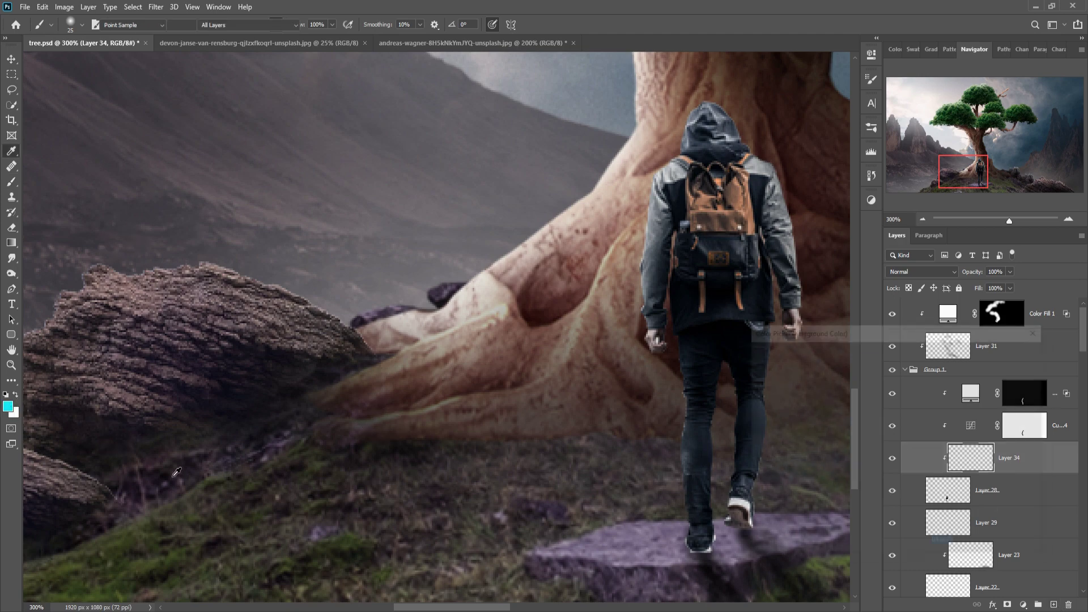
left_click(757, 507)
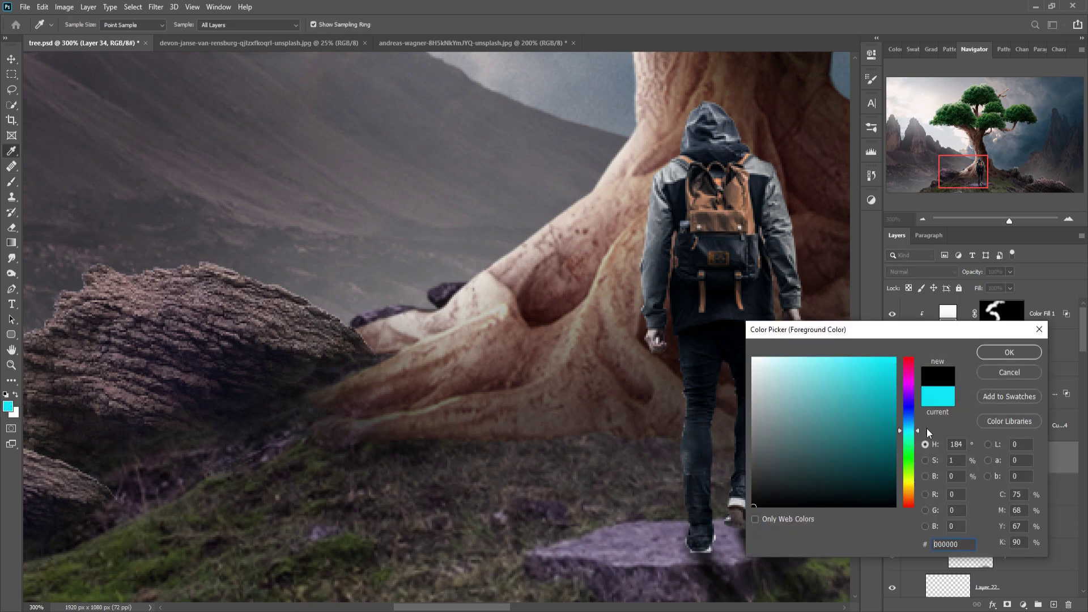
left_click(1009, 352)
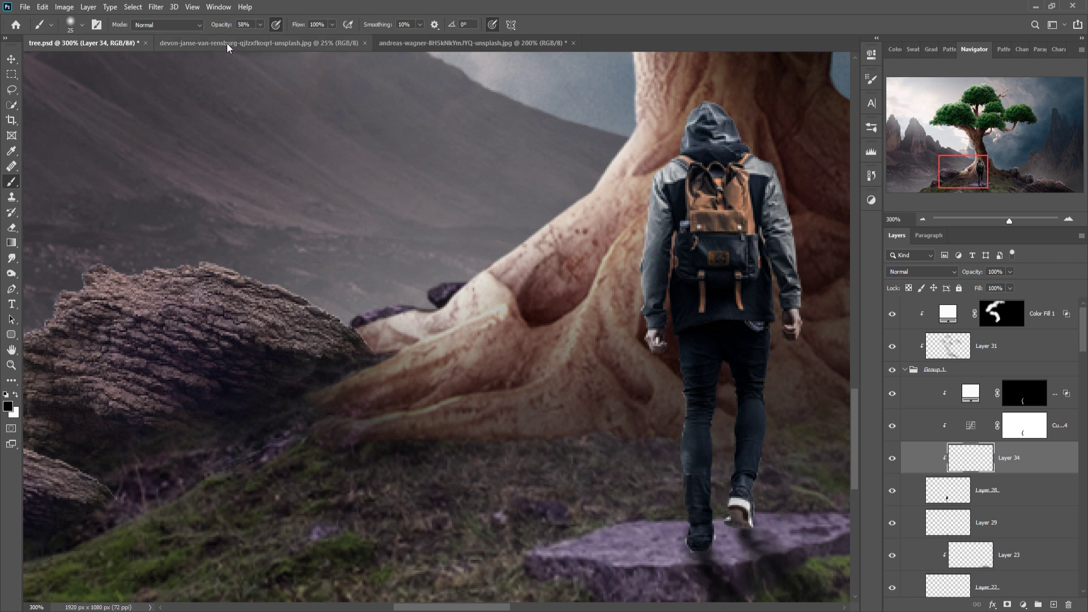
mouse_move(770, 563)
left_mouse_down()
mouse_move(743, 552)
mouse_move(723, 583)
mouse_move(704, 583)
mouse_move(789, 590)
left_mouse_up()
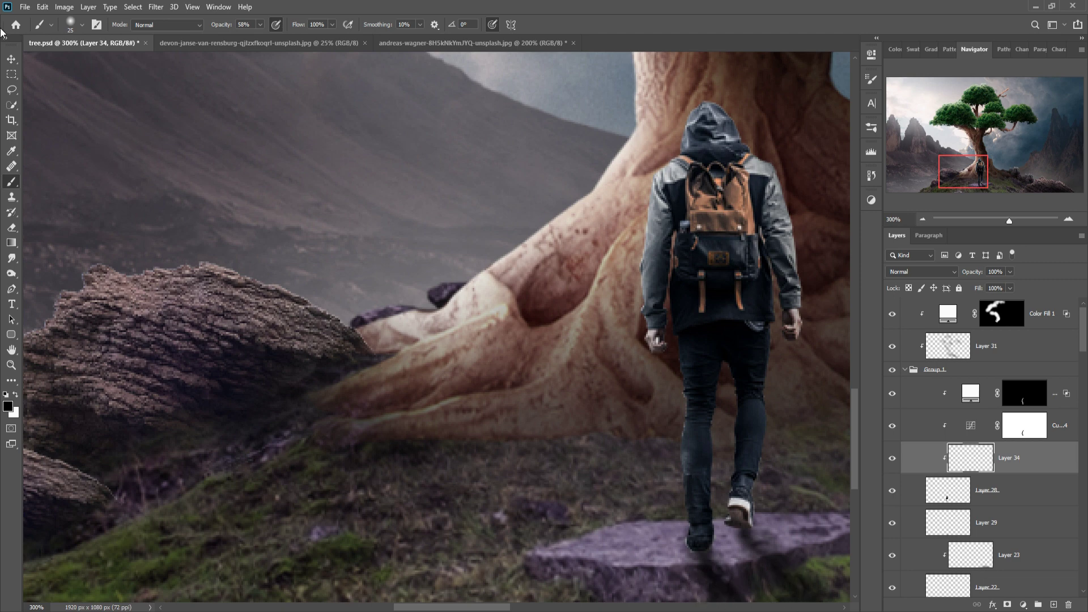
left_click(14, 60)
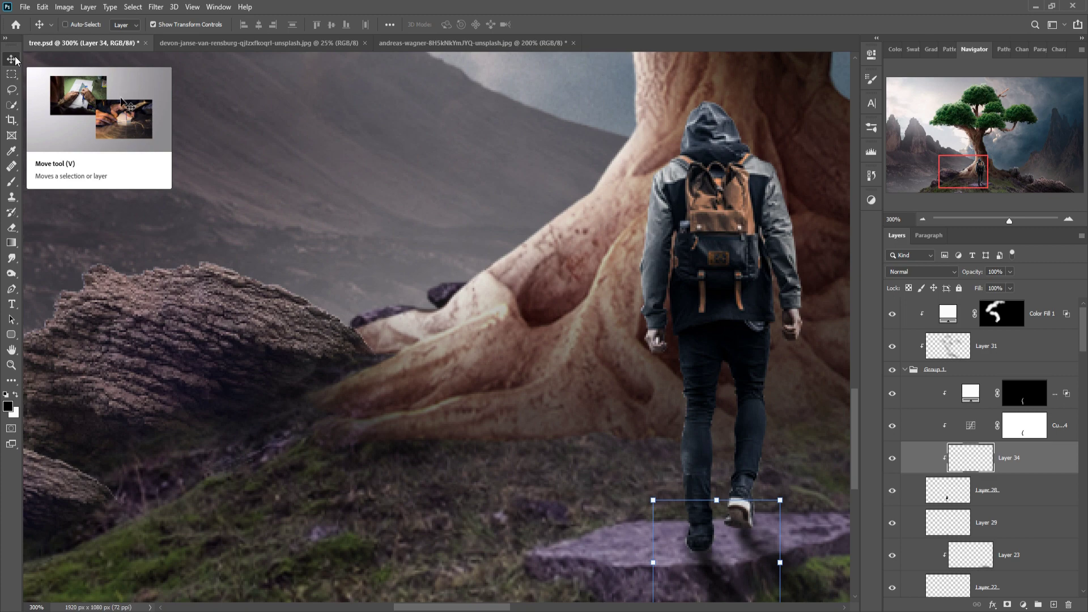
key("ctrl+minus")
key("ctrl+minus")
key("ctrl+minus")
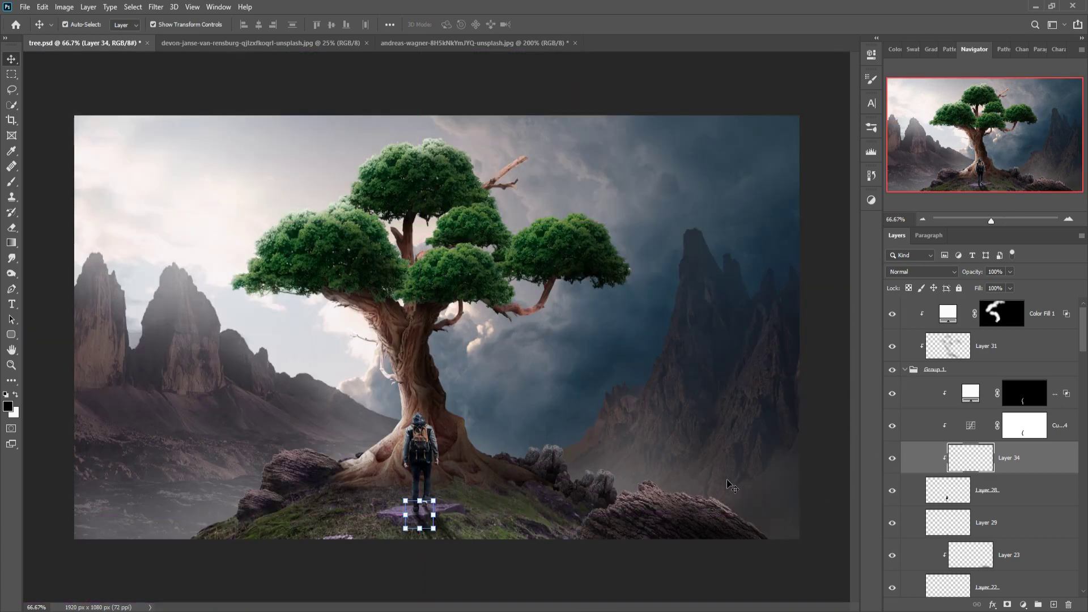
Select Layer 16 and set up a 250-pixel brush at 17% opacity
scroll(1021, 528, "down", 2)
scroll(1028, 521, "down", 3)
scroll(1034, 515, "down", 2)
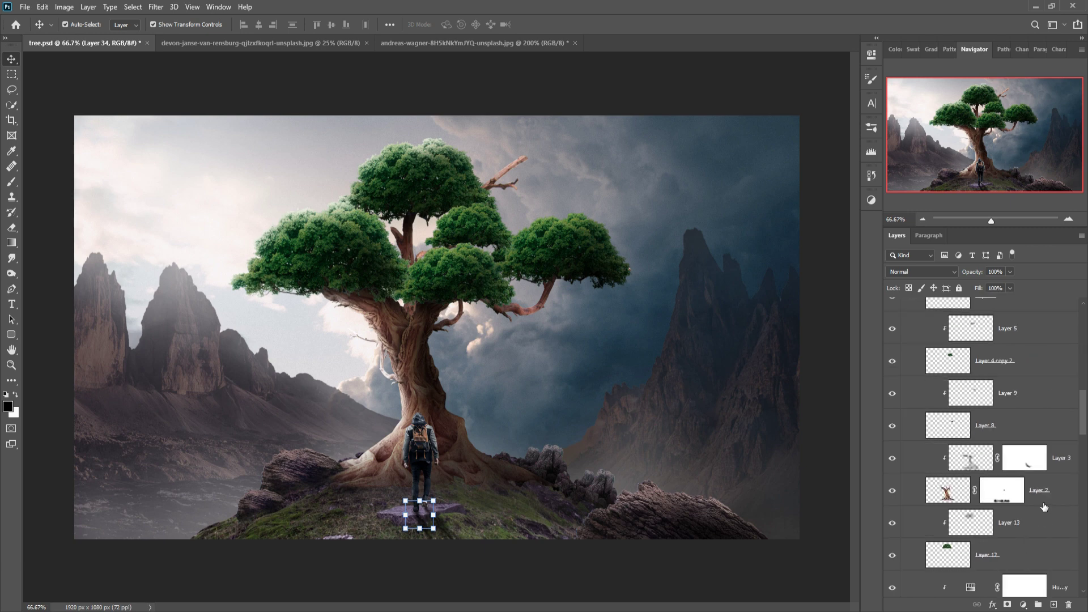
scroll(1044, 504, "down", 3)
scroll(1044, 505, "down", 2)
scroll(1037, 501, "down", 2)
scroll(1028, 497, "down", 1)
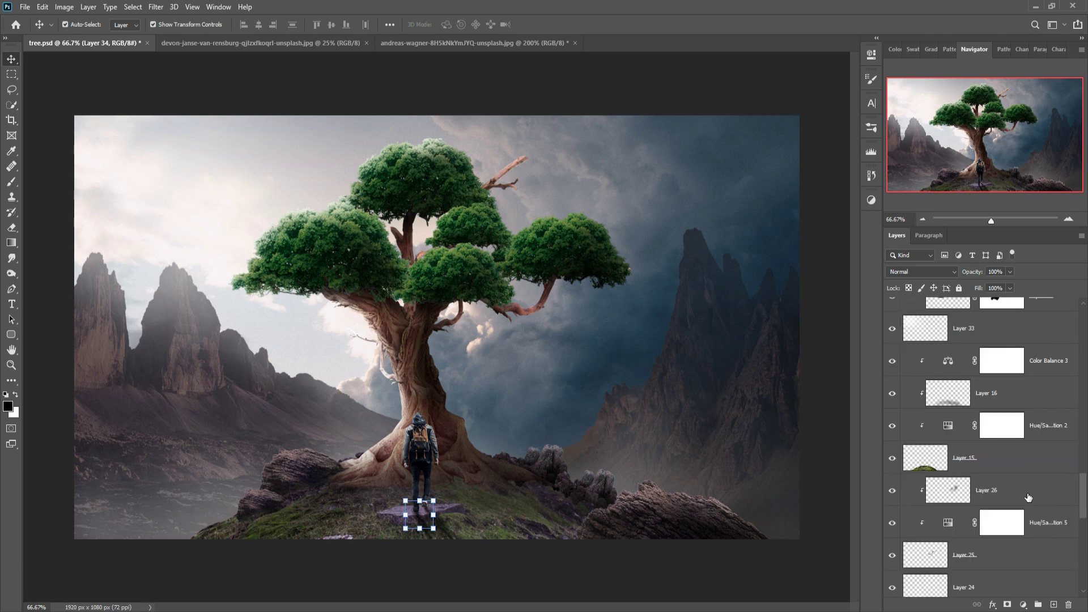
left_click(973, 396)
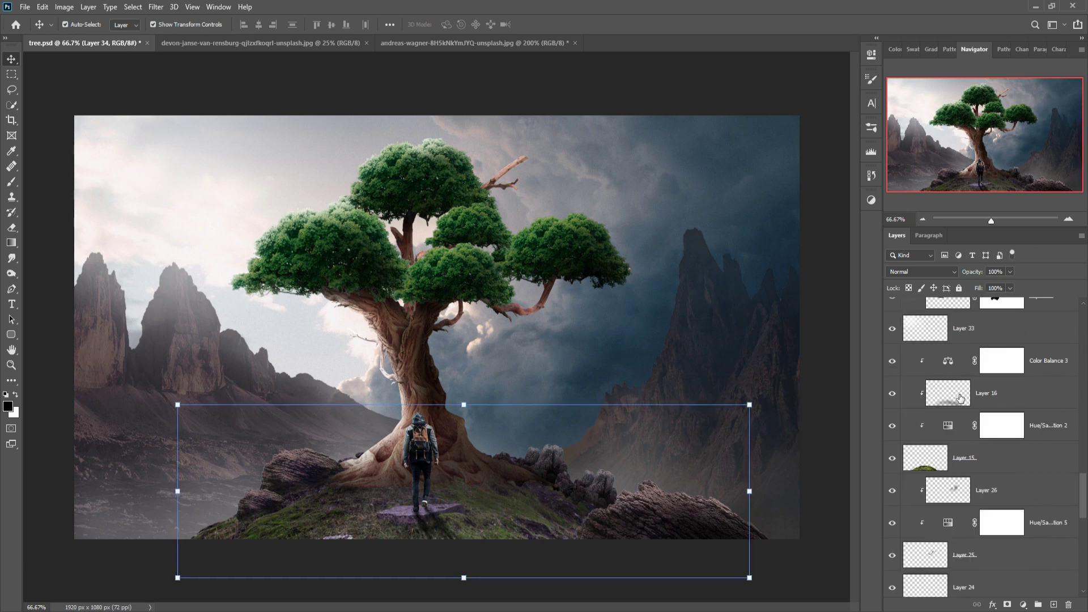
left_click(12, 182)
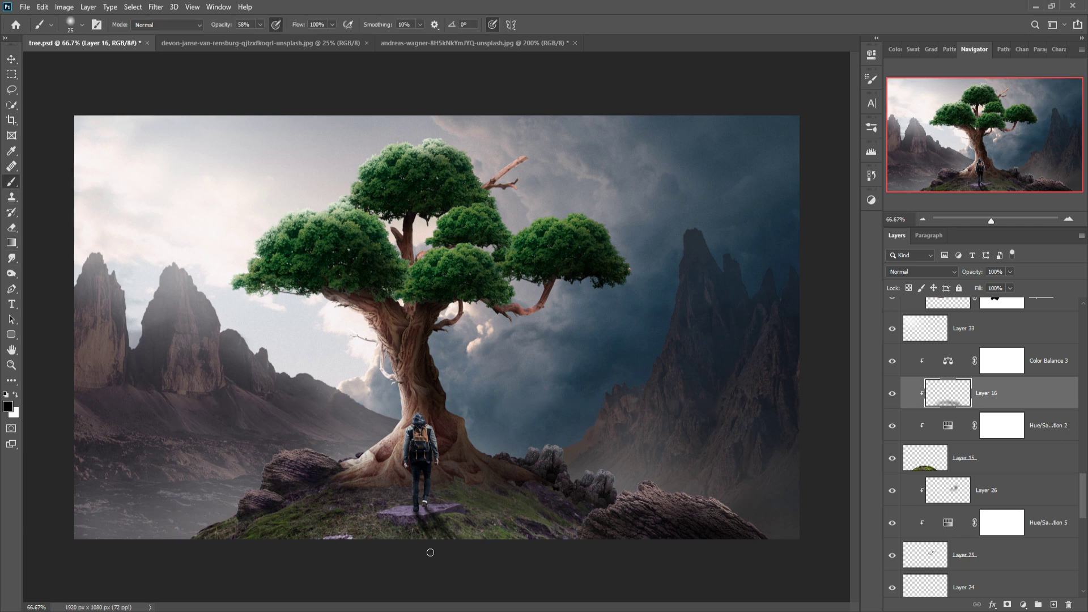
key("bracketright")
key("bracketright")
key("bracketright")
key("bracketright")
key("bracketright")
key("bracketright")
key("bracketright")
left_click(260, 25)
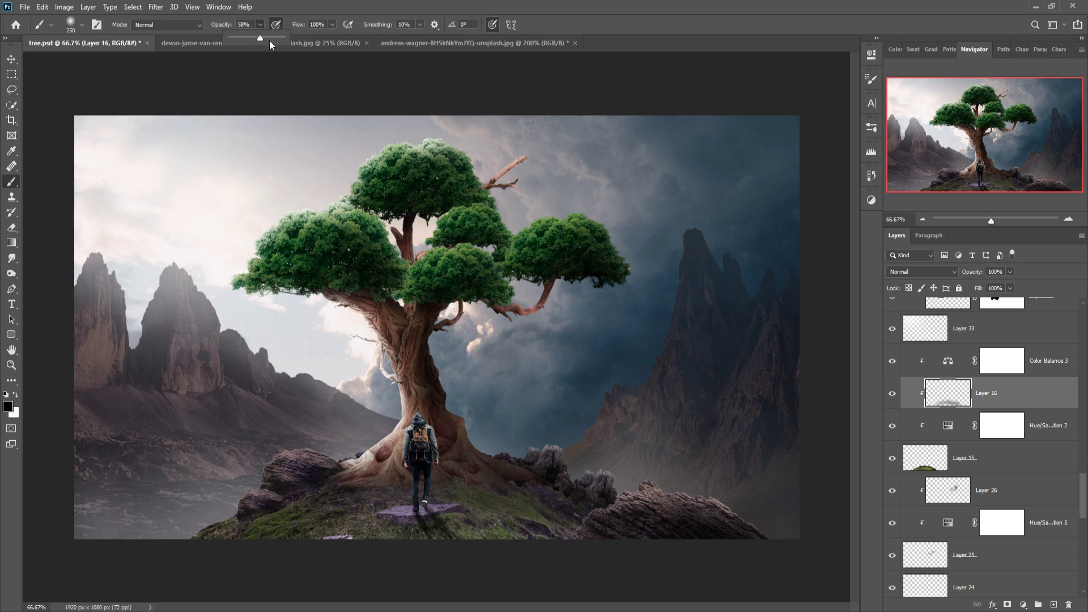
left_click(558, 527)
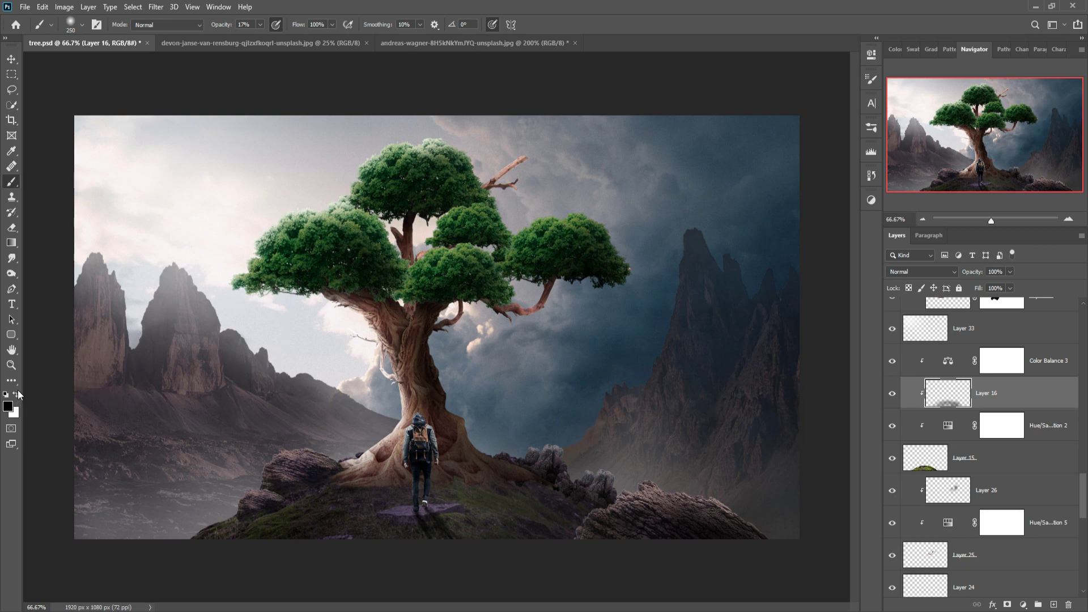
Try a white haze on the grass, undo it, and select Color Fill 1 at the stack top
left_click(17, 396)
left_click_drag(418, 461, 478, 510)
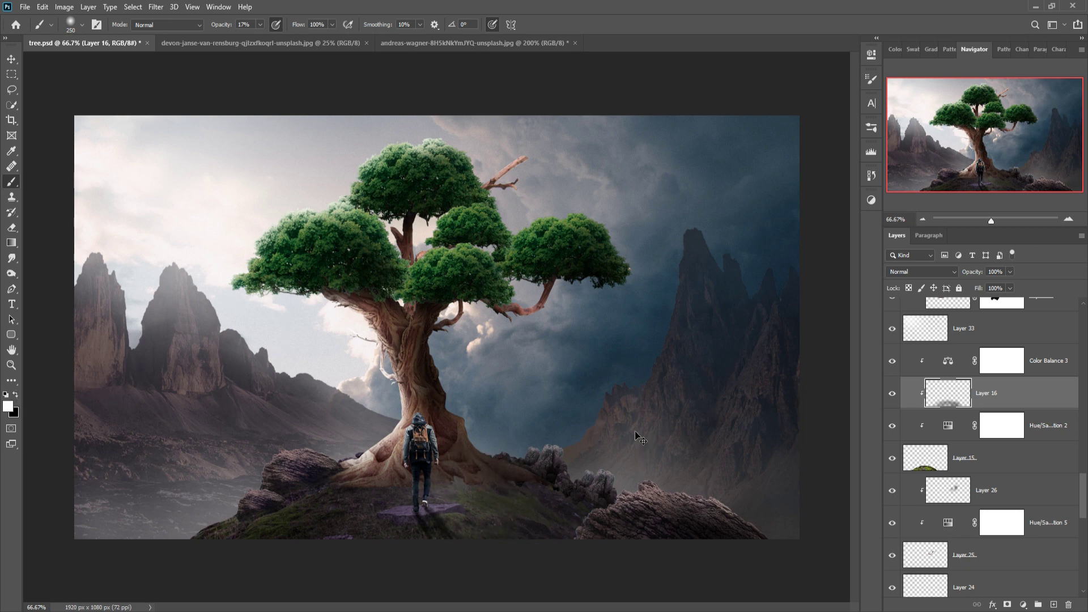
key("ctrl+z")
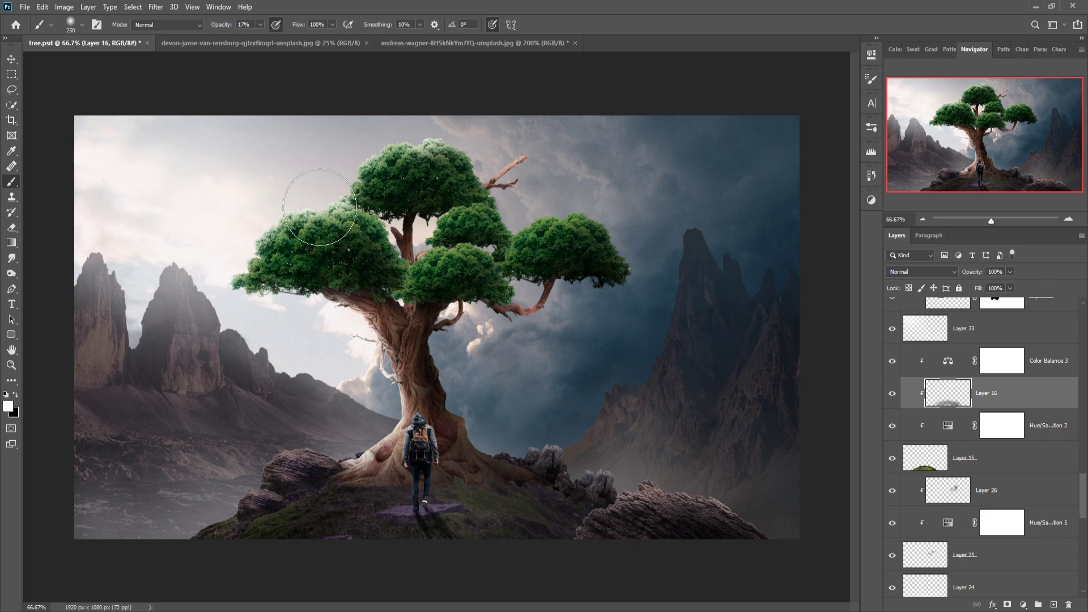
left_click(10, 62)
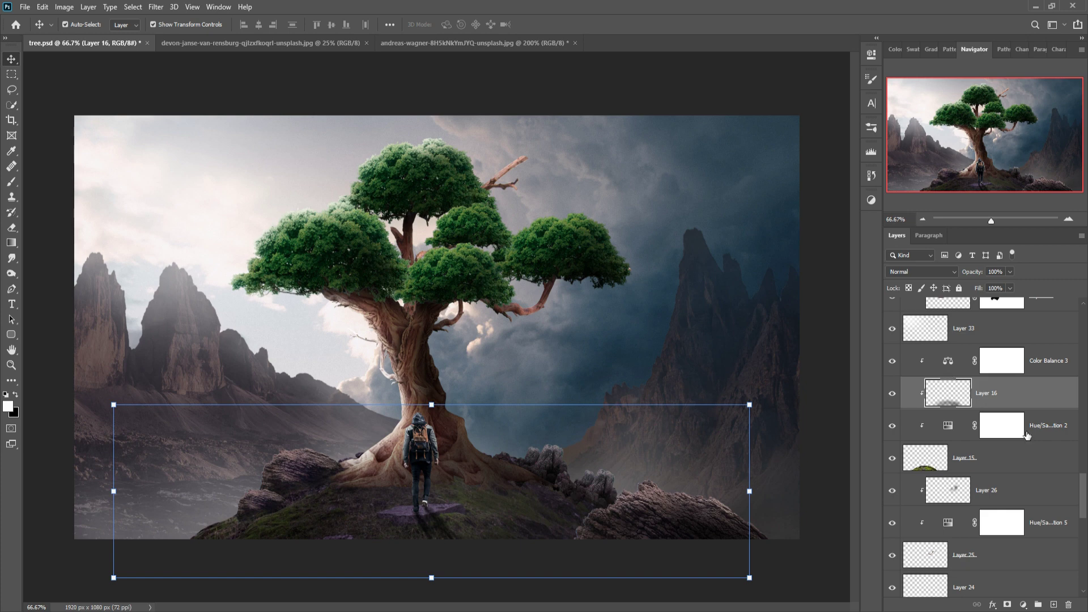
scroll(1077, 441, "up", 3)
scroll(1077, 440, "up", 3)
scroll(1076, 440, "up", 3)
scroll(1076, 440, "up", 3)
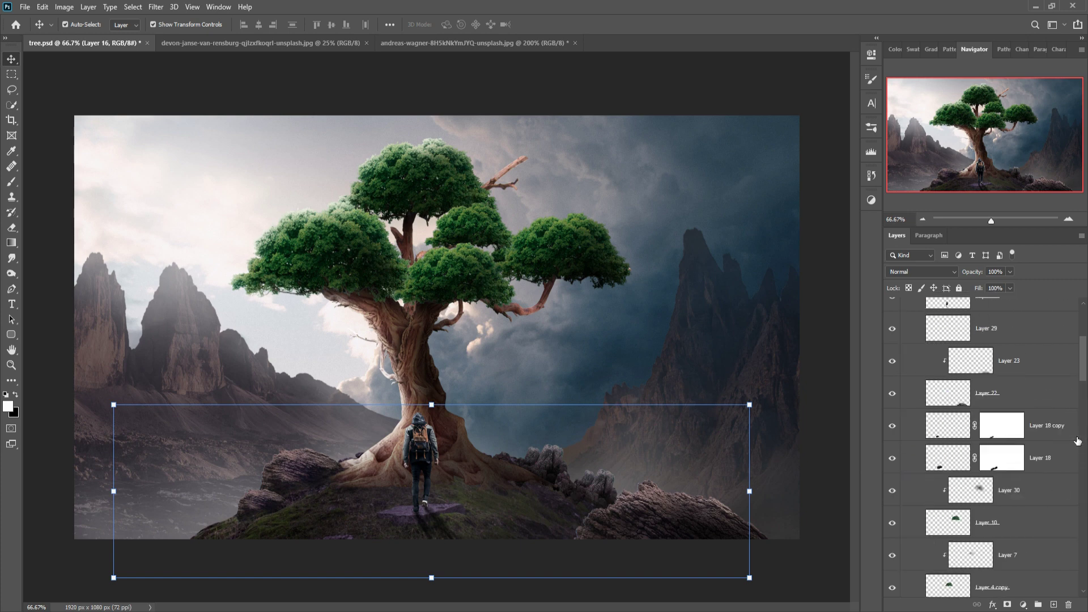
scroll(1077, 441, "up", 3)
scroll(1077, 440, "up", 3)
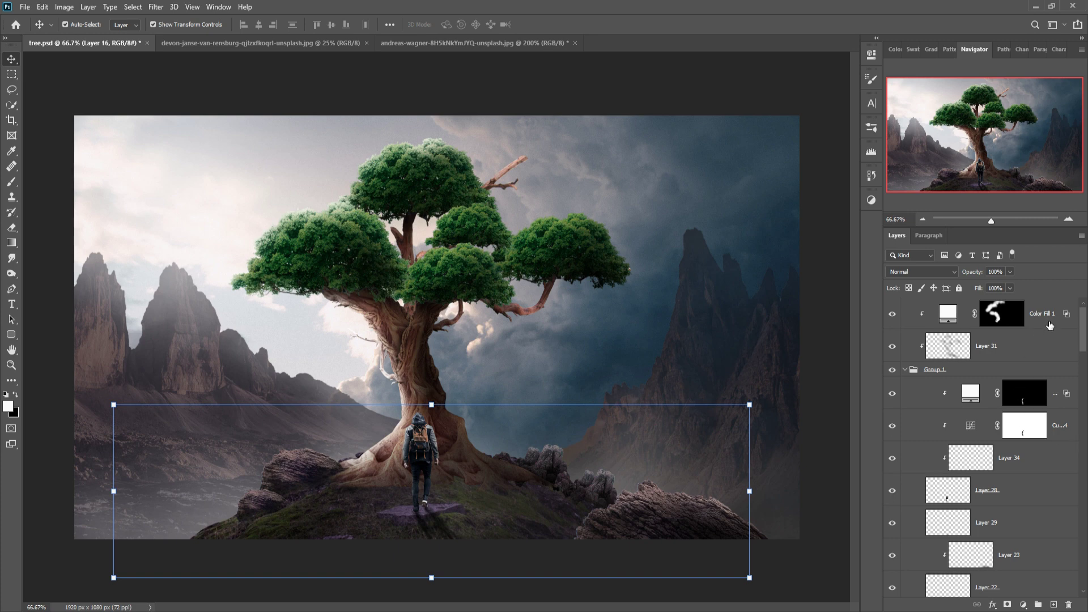
left_click(1049, 324)
Add Layer 35 above Color Fill 1 in Overlay mode with the brush at 47% opacity
left_click(1055, 604)
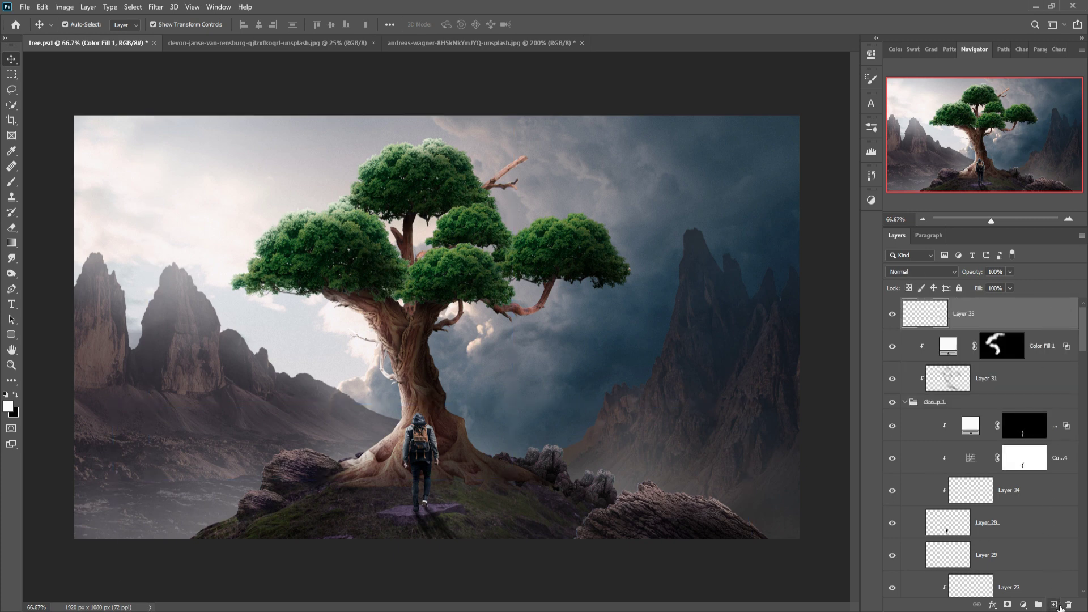
left_click(10, 183)
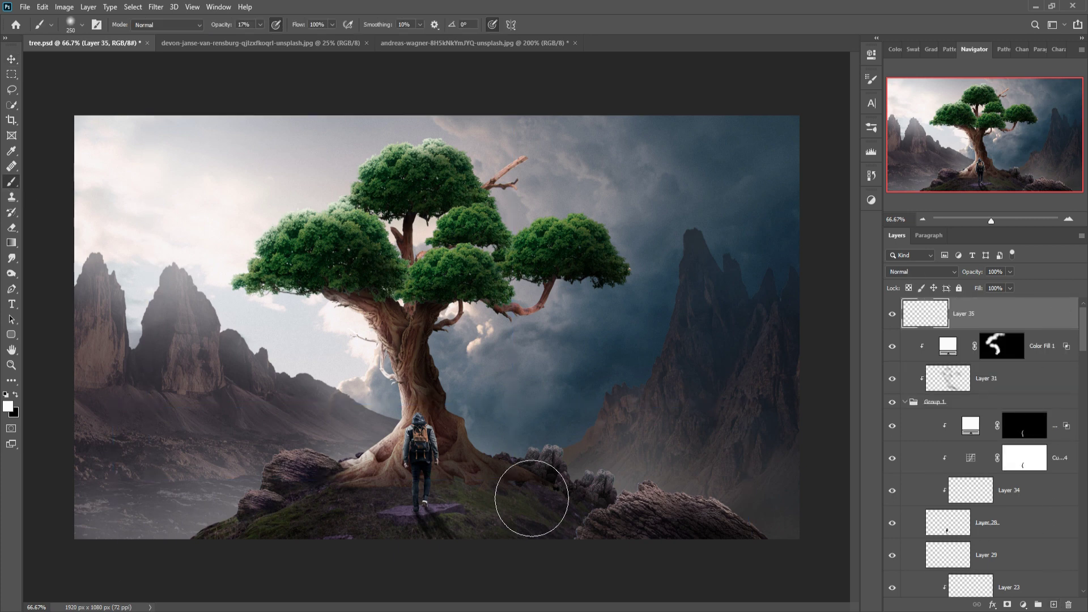
left_click(260, 25)
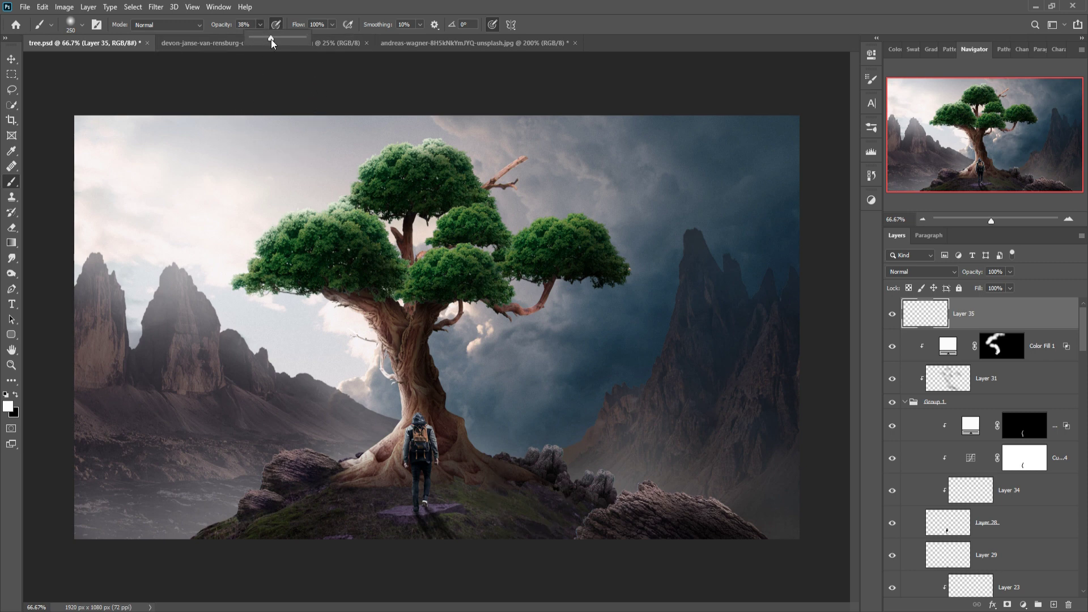
left_click_drag(271, 39, 276, 38)
left_click(956, 273)
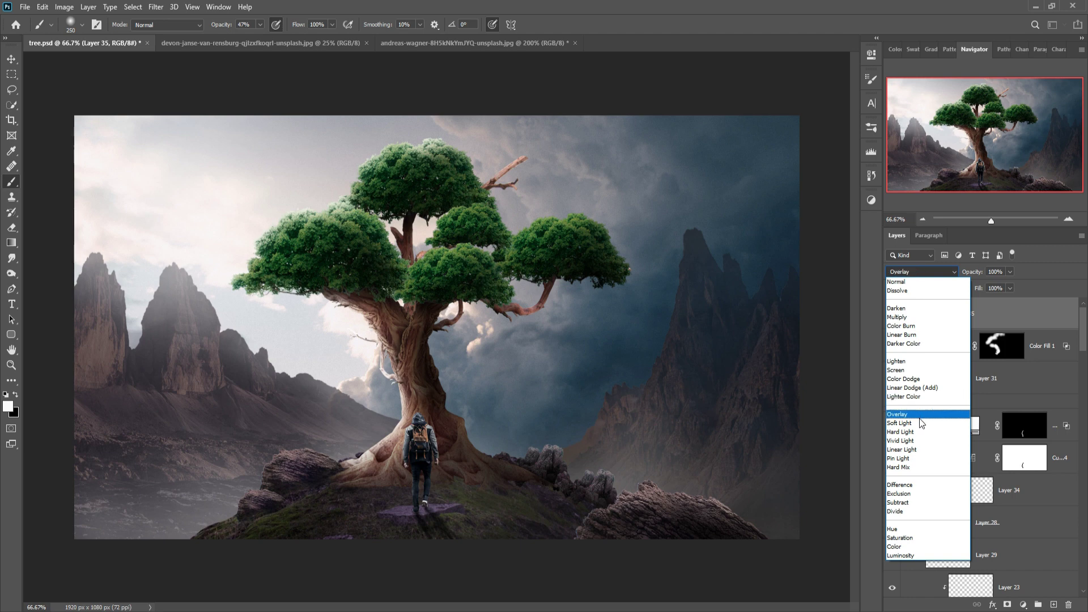
left_click(919, 417)
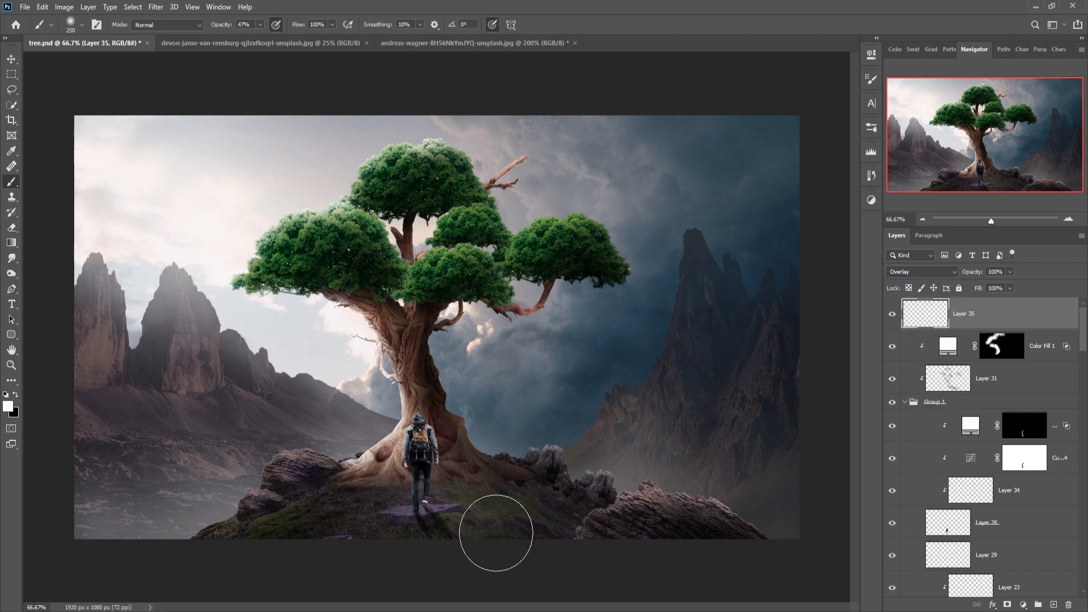
Paint white on the grass and purple stone around the hiker's feet, undoing the root dab
left_click_drag(496, 533, 499, 530)
left_click_drag(437, 506, 462, 517)
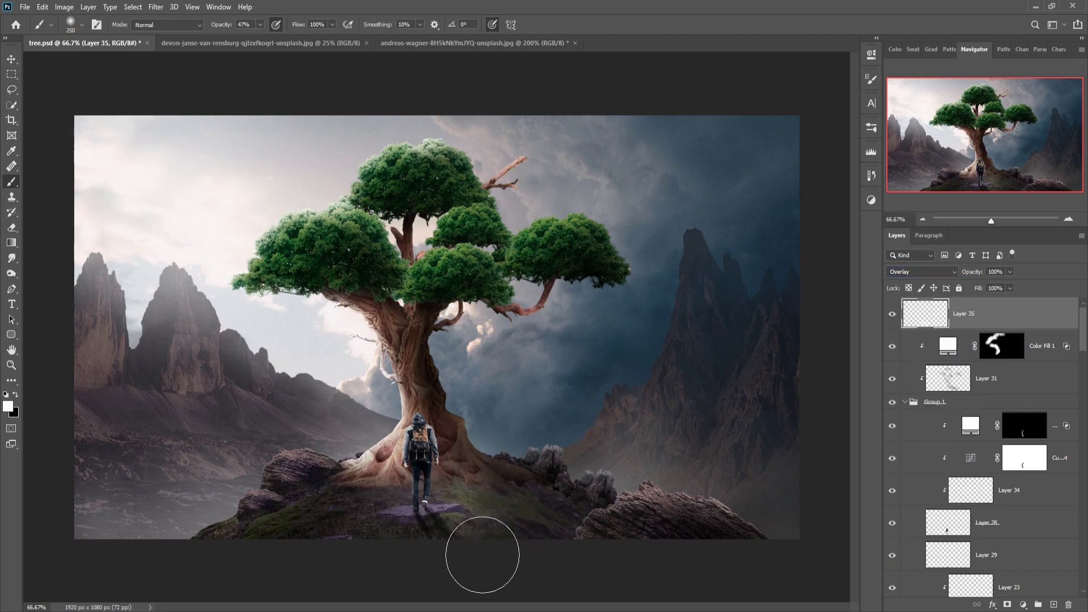
left_click_drag(482, 554, 447, 510)
left_click_drag(523, 566, 493, 541)
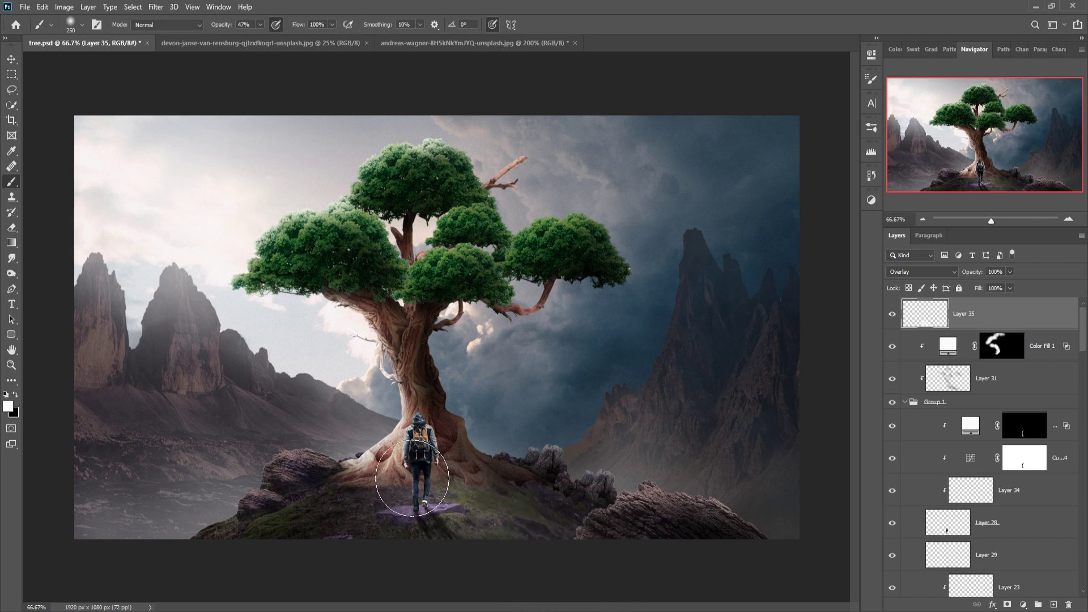
left_click(383, 444)
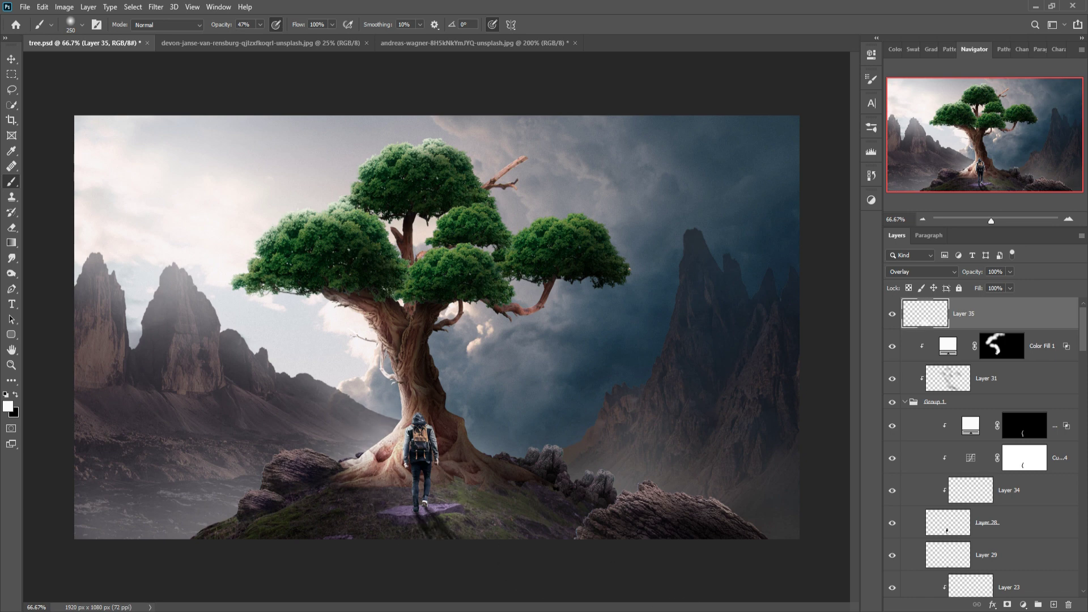
key("ctrl+z")
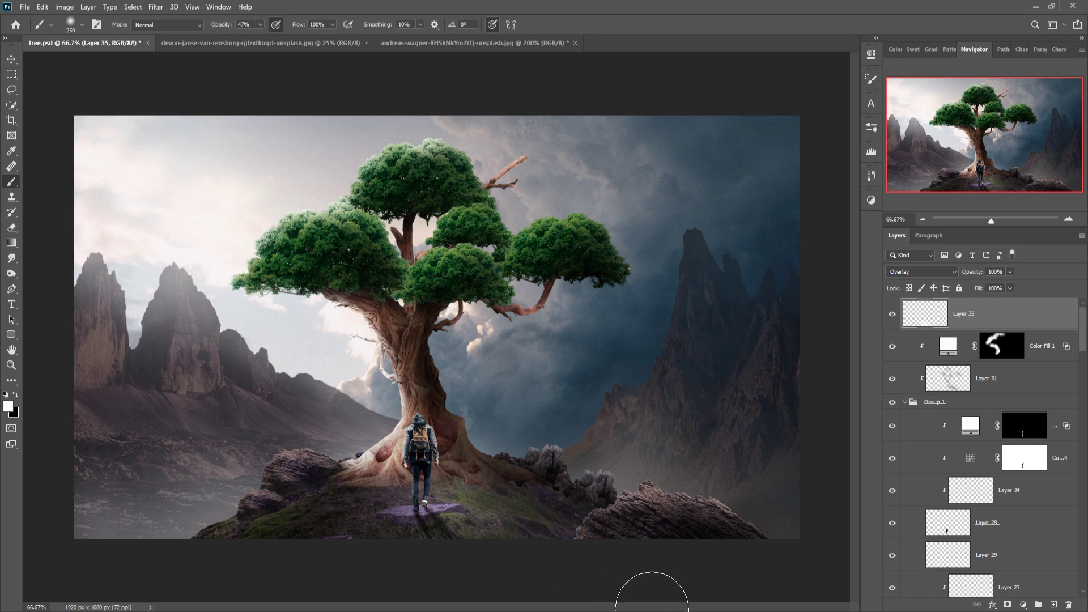
Add a brightening Curves 5 with an inverted mask, revealing it left of the trunk and on the rocks
key("v")
left_click(1042, 345)
left_click(1022, 605)
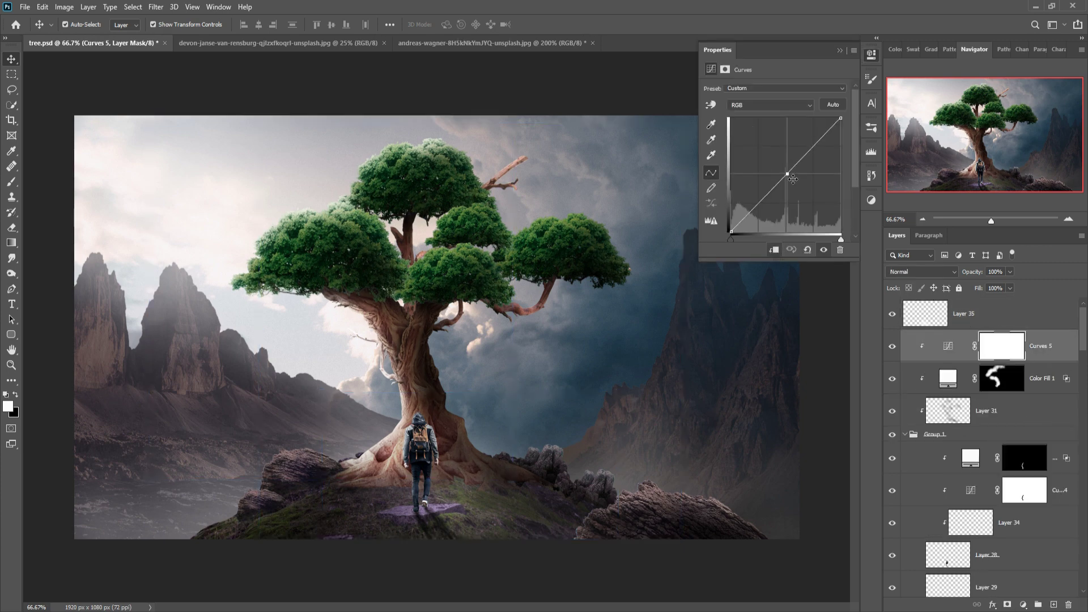
left_click_drag(787, 174, 772, 161)
key("ctrl+i")
key("b")
left_click_drag(306, 195, 395, 381)
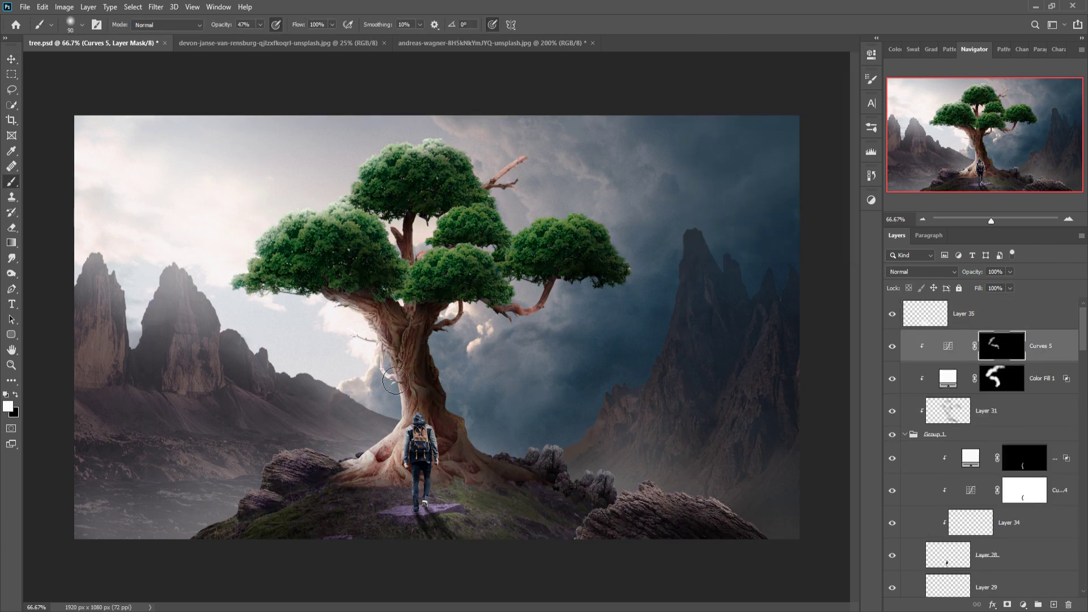
left_click_drag(317, 453, 243, 499)
left_click_drag(699, 493, 760, 510)
key("x")
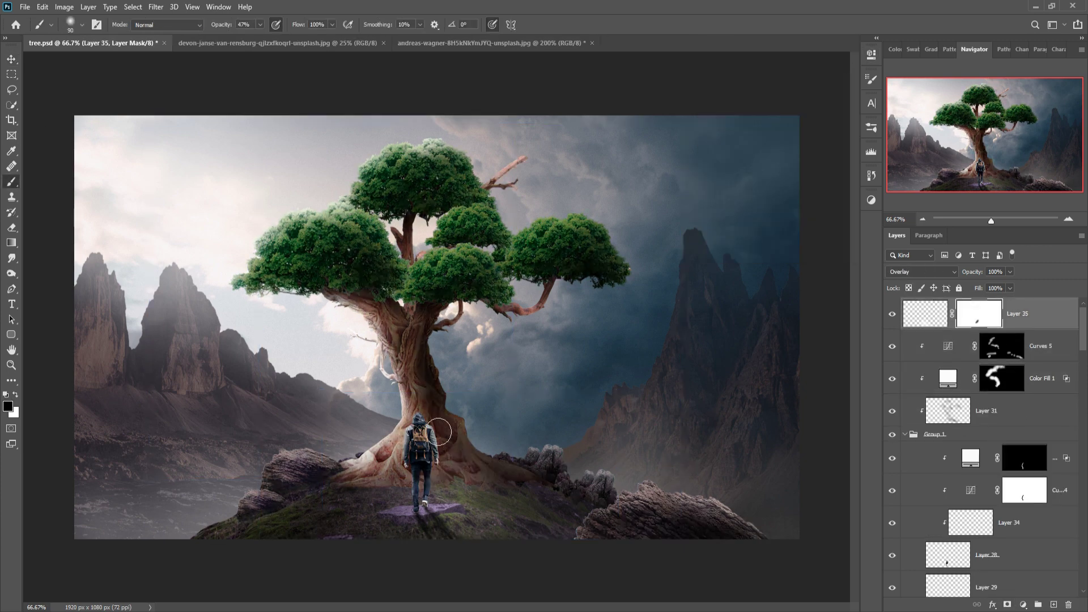
Add a clipped layer and darken the right-hand sky with a 900-pixel brush at 9% opacity
key("ctrl+shift+alt+n")
key("ctrl+bracketleft")
key("ctrl+bracketleft")
key("ctrl+bracketleft")
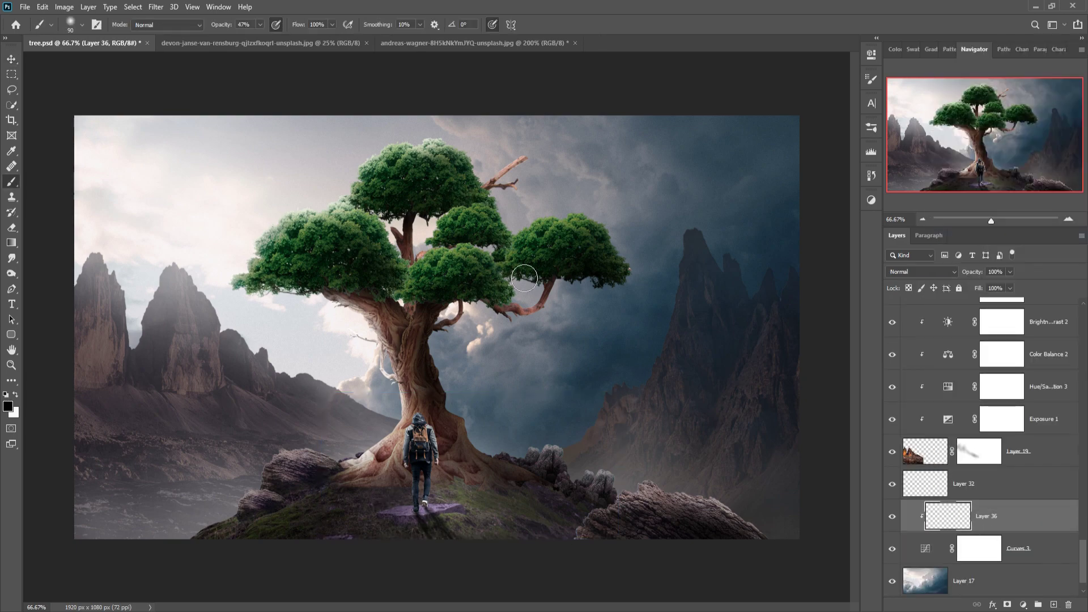
key("0")
key("9")
left_click_drag(589, 394, 876, 280)
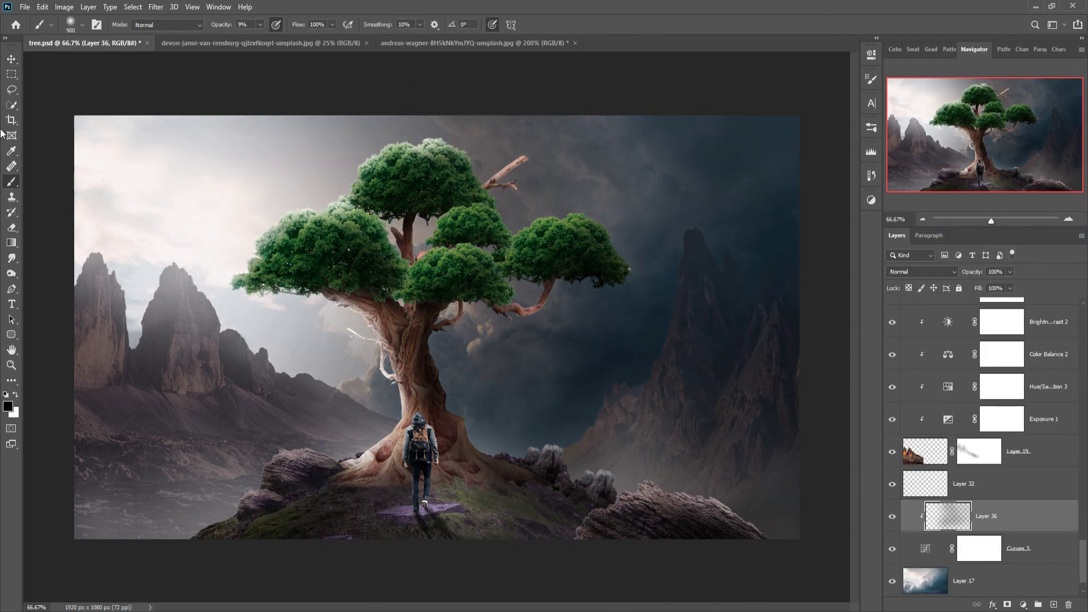
key("ctrl+z")
key("ctrl+z")
key("ctrl+z")
Raise the brush to 65% opacity and paint more light onto the lower-left branch
scroll(402, 331, "up", 3)
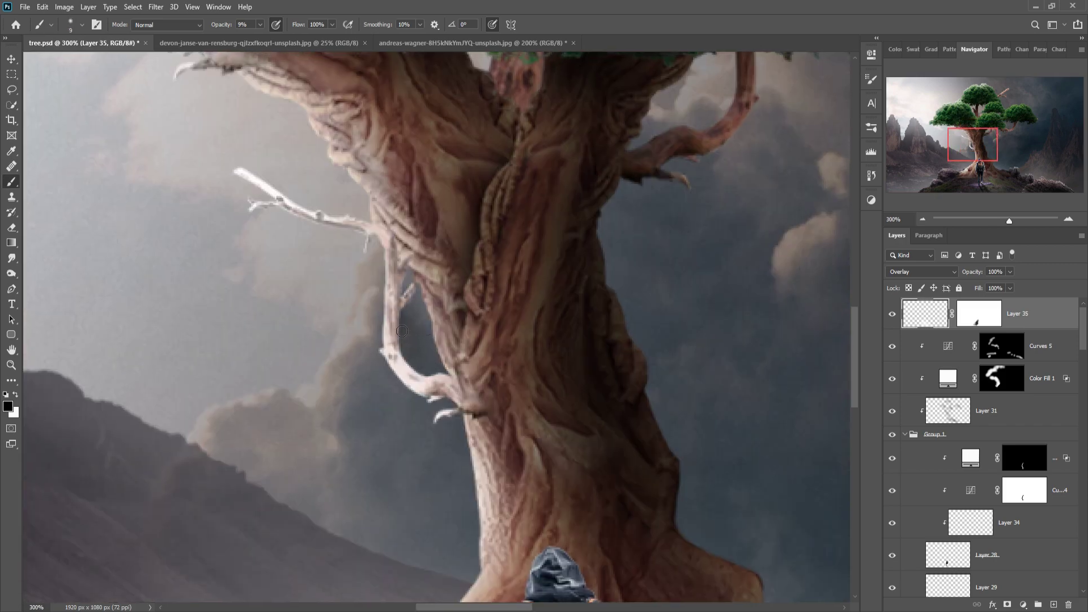
key("alt+bracketleft")
key("alt+bracketleft")
key("6")
key("5")
left_click_drag(396, 274, 441, 382)
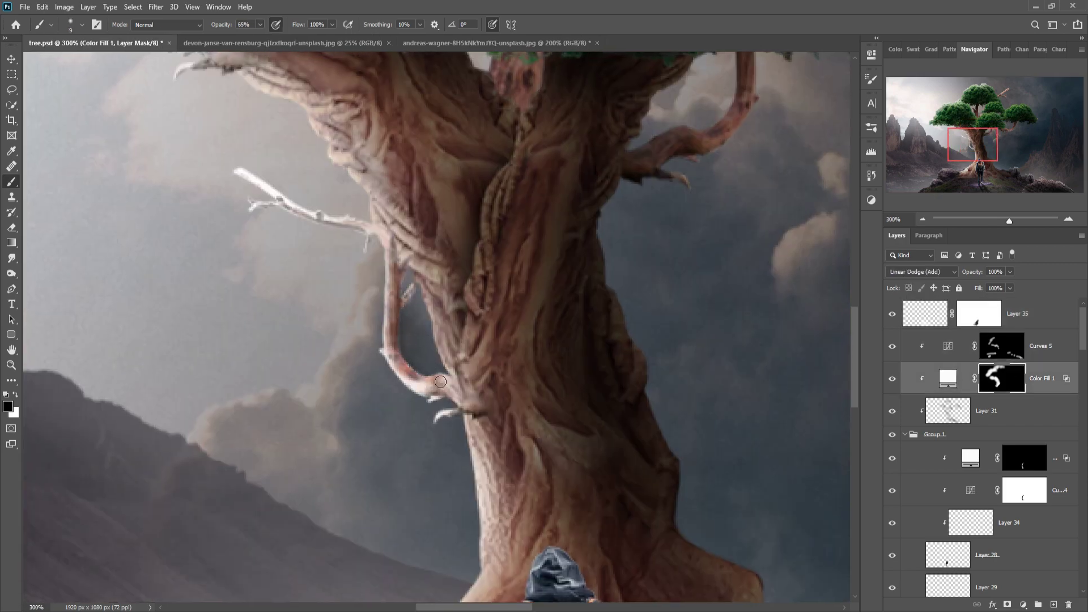
key("v")
key("ctrl+0")
key("alt+bracketright")
key("alt+bracketright")
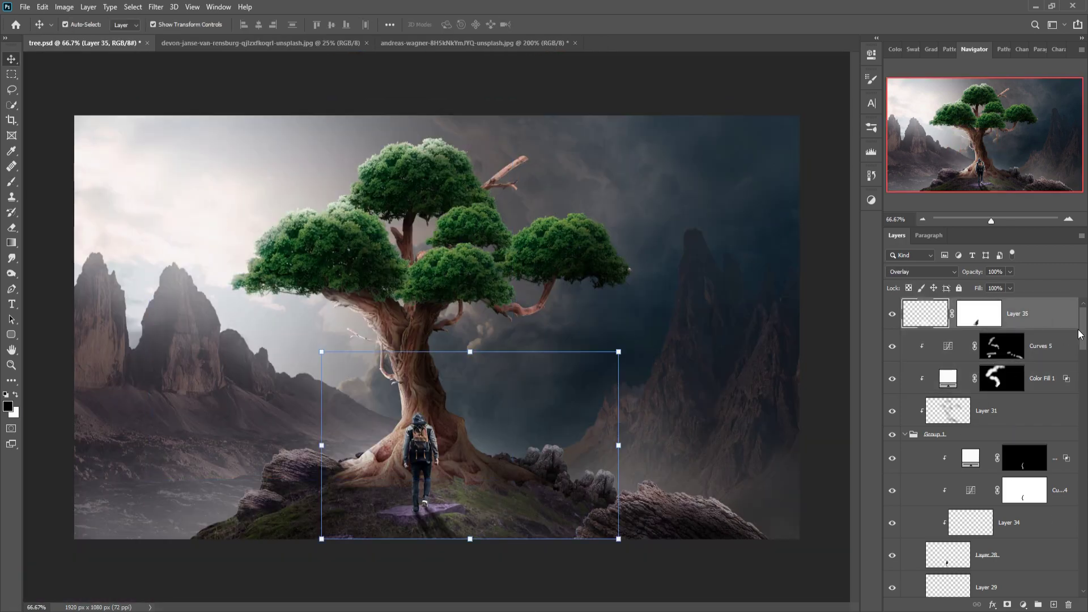
Duplicate the mountain group Group 2 and place the copy below the original
key("ctrl+shift+alt+e")
right_click(1020, 313)
left_click(929, 275)
key("ctrl+shift+a")
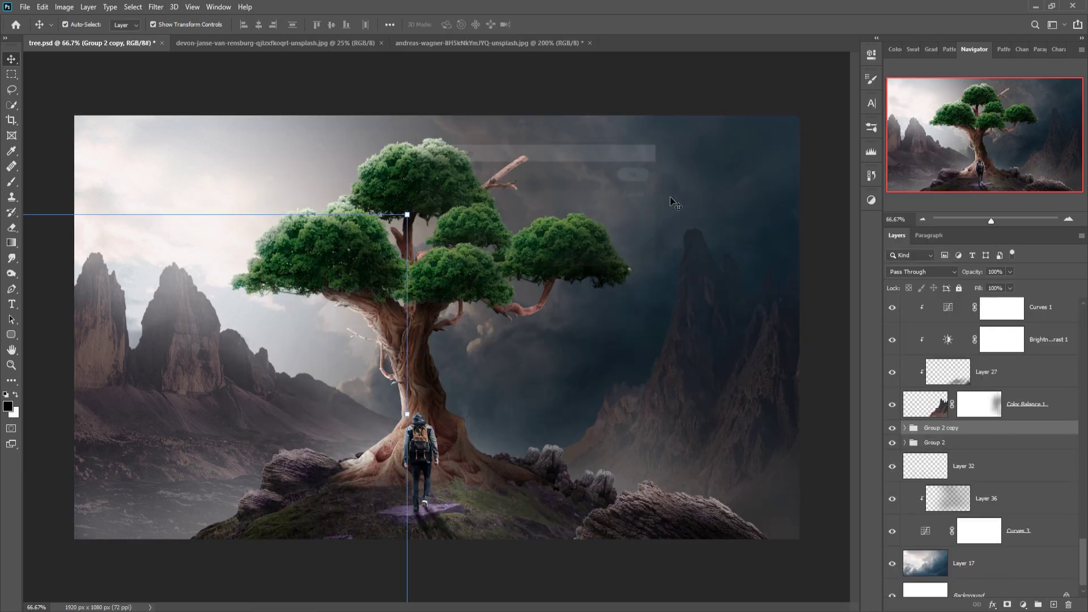
key("ctrl+bracketleft")
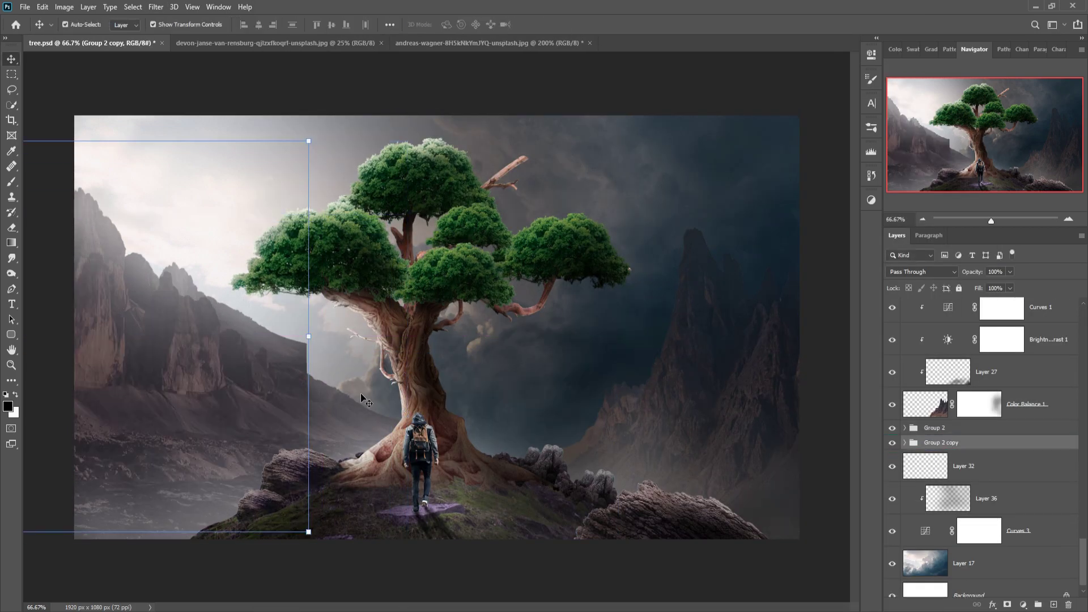
Paint on the copy's mask to hide part of the left mountains, then select Layer 35
key("b")
mouse_move(224, 311)
left_mouse_down()
mouse_move(322, 358)
mouse_move(218, 292)
mouse_move(233, 385)
left_mouse_up()
key("v")
scroll(1022, 492, "down", 1)
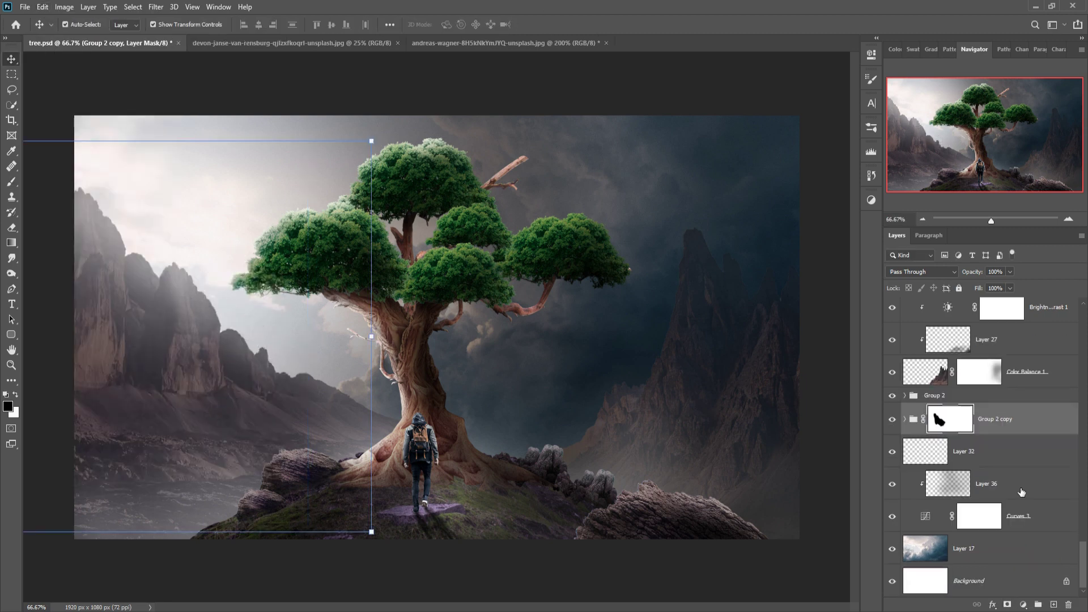
scroll(1022, 492, "up", 10)
left_click(1032, 321)
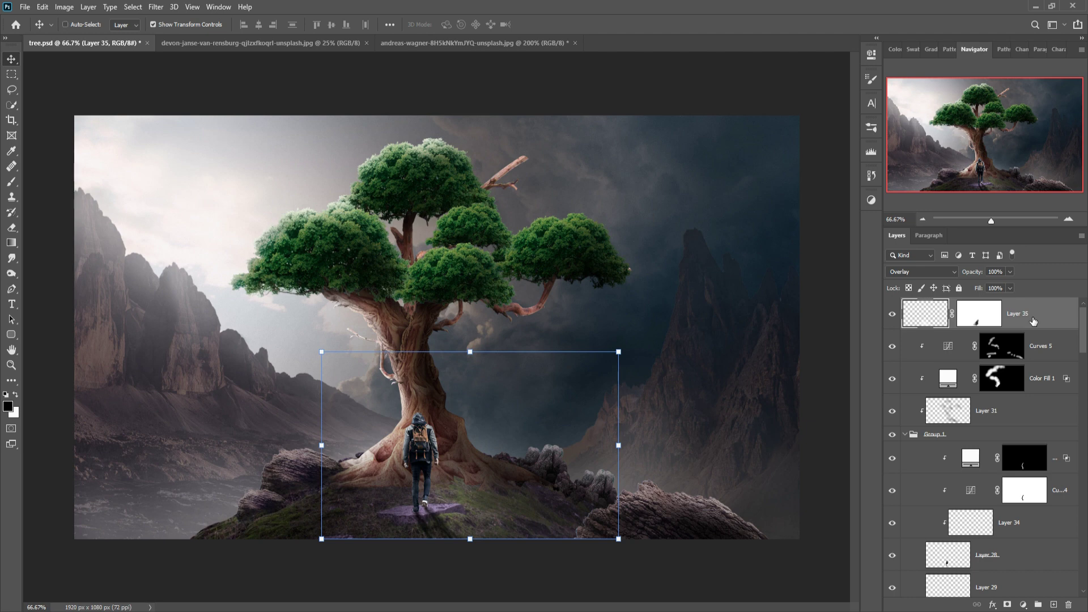
Merge all visible layers into a new layer and convert it to a smart object
key("shift+ctrl+alt+e")
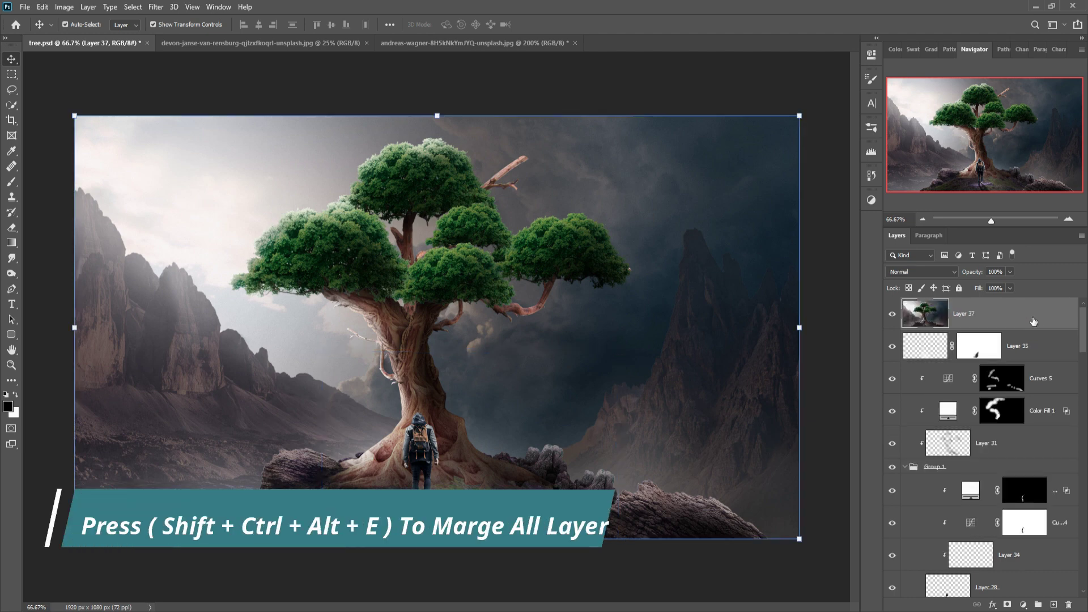
right_click(1015, 322)
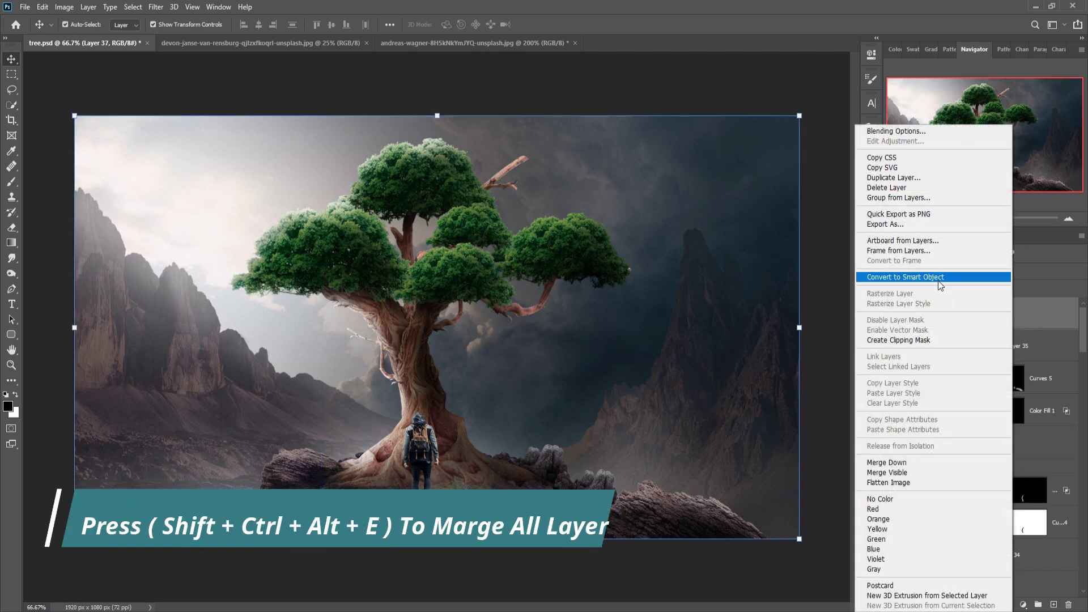
left_click(938, 277)
In the Camera Raw Filter, set Highlights +23, Shadows −11 and Whites −8
left_click(155, 7)
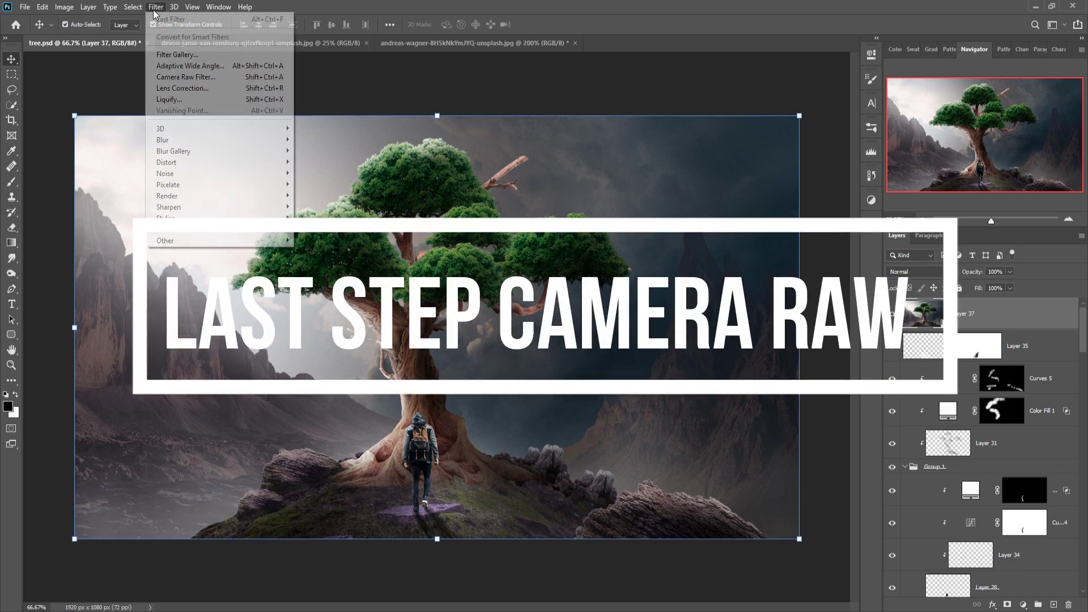
left_click(170, 77)
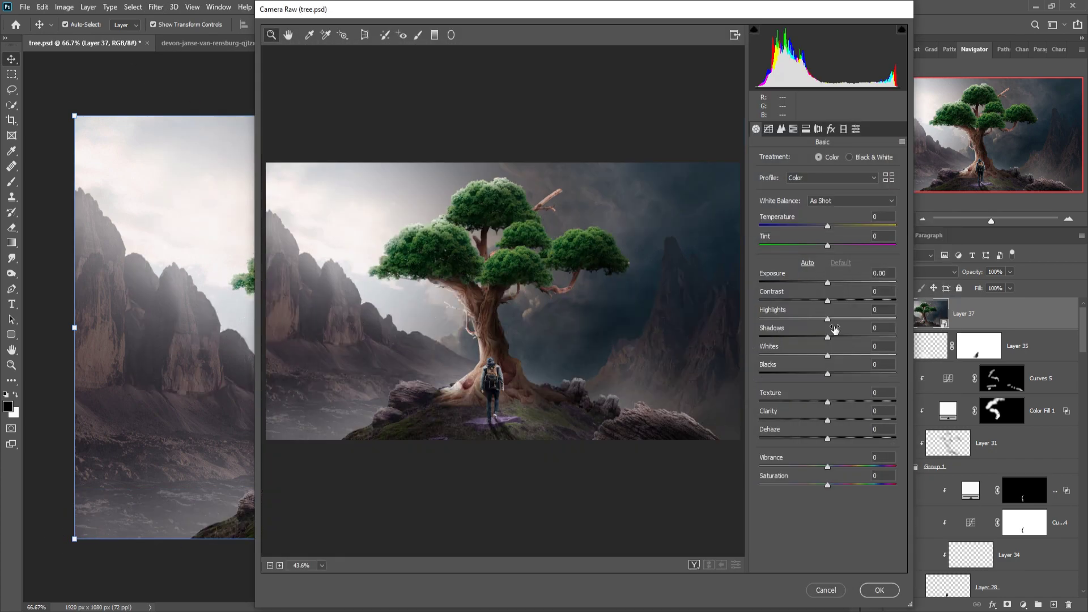
mouse_move(829, 319)
left_mouse_down()
mouse_move(844, 319)
mouse_move(820, 338)
left_mouse_up()
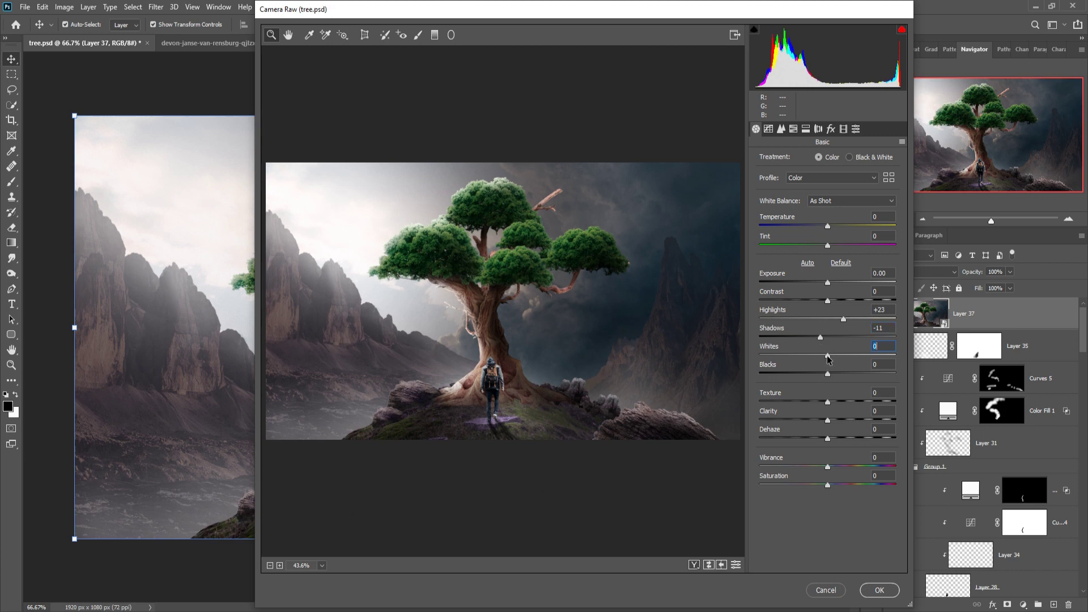
left_click_drag(828, 356, 827, 376)
Set Tone Curve Lights +33 and Shadows +27, and raise sharpening Amount to 39
left_click(769, 129)
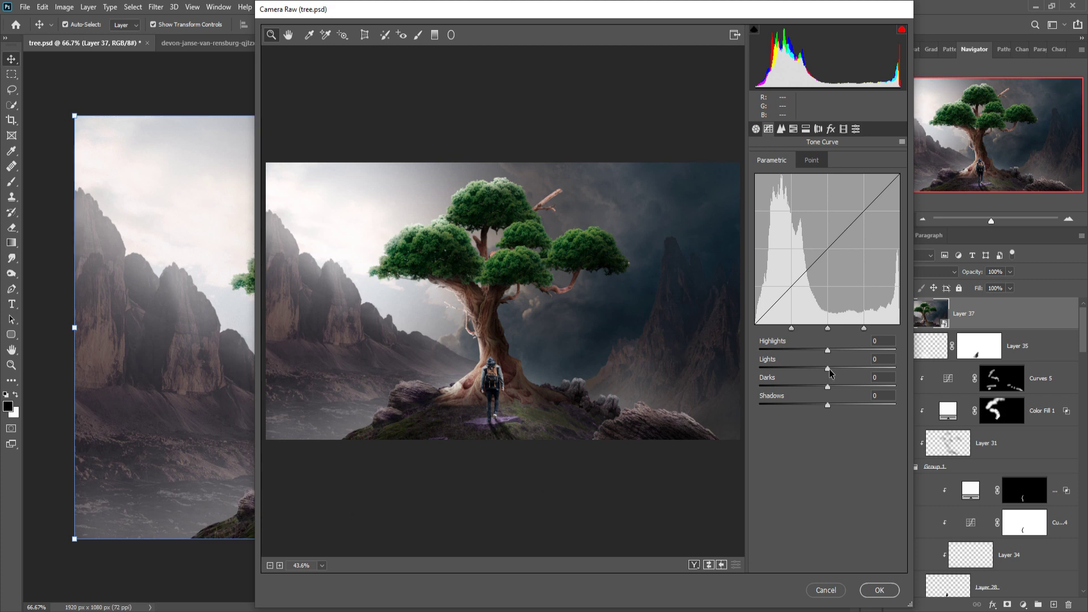
mouse_move(828, 369)
left_mouse_down()
mouse_move(841, 369)
mouse_move(832, 350)
mouse_move(821, 386)
left_mouse_up()
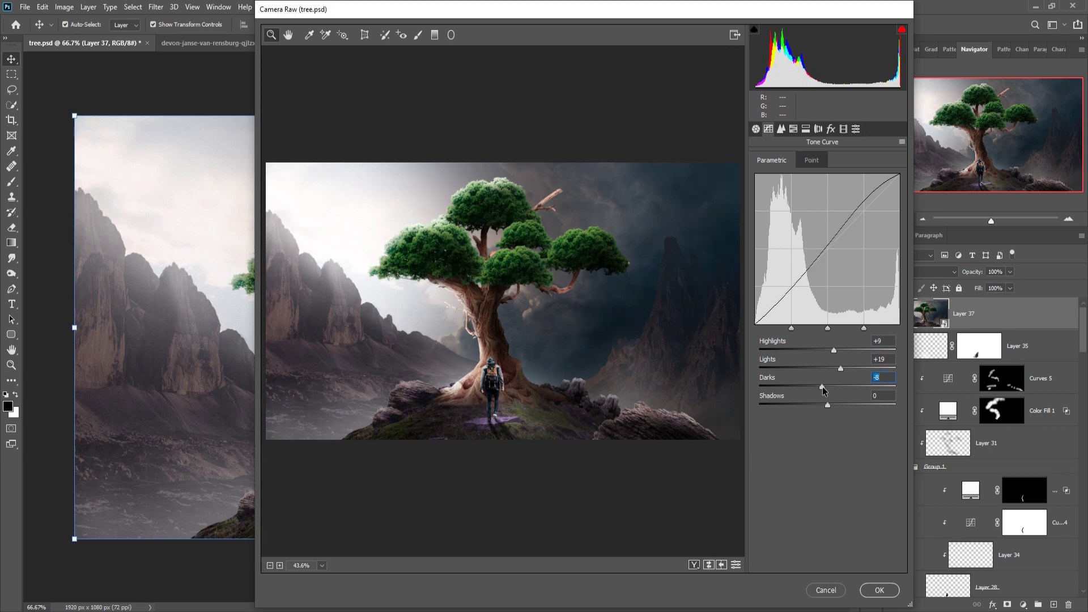
left_click_drag(827, 405, 845, 403)
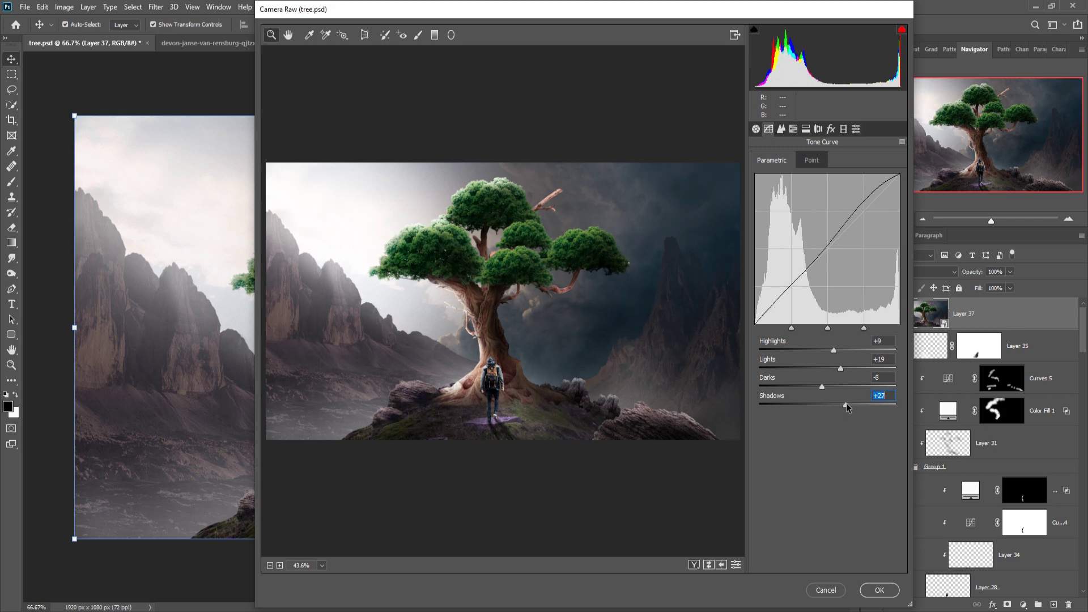
left_click_drag(841, 368, 851, 368)
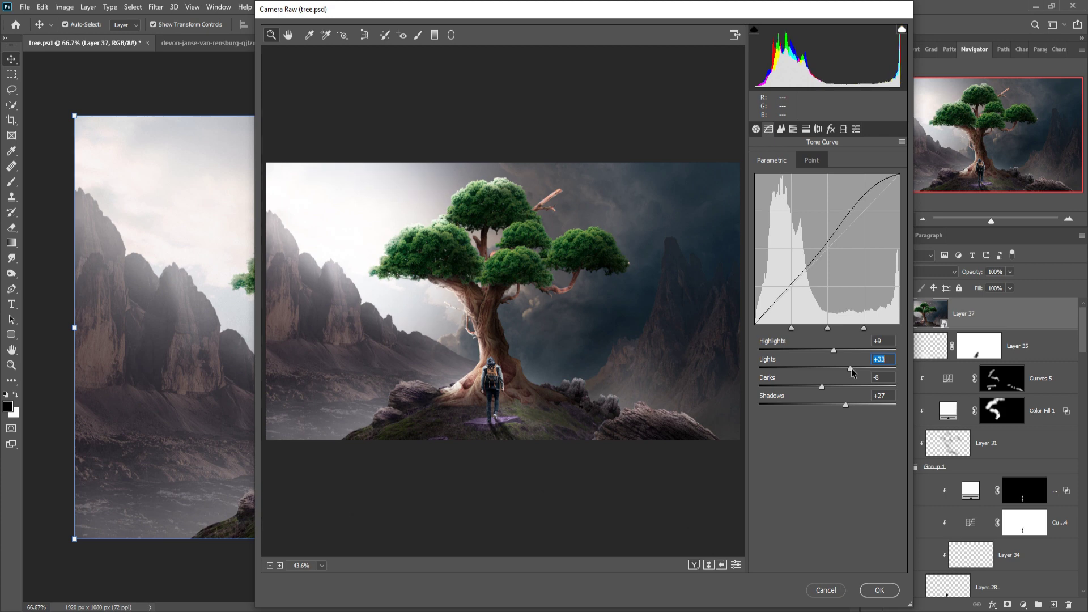
left_click(782, 129)
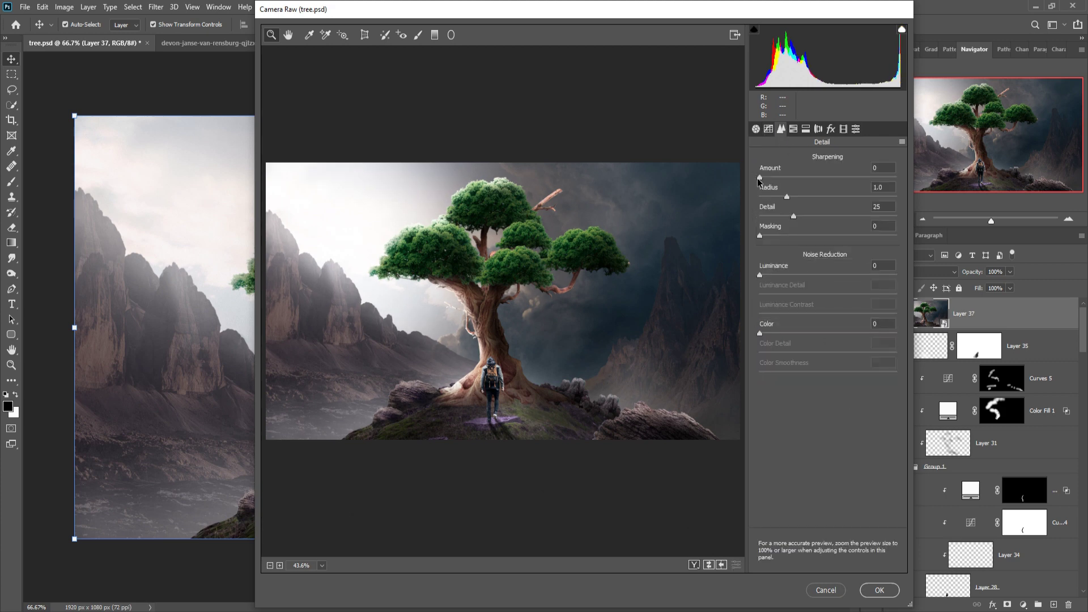
left_click_drag(760, 177, 770, 177)
Nudge overall saturation up, then set HSL saturation Blues +30, Reds −20, Oranges −5
left_click(793, 130)
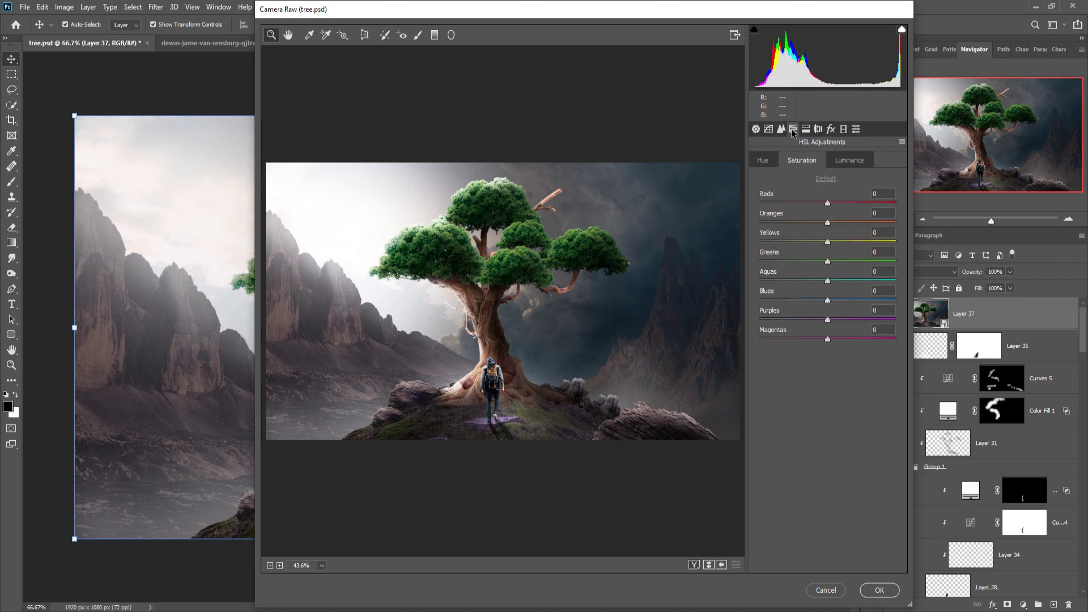
left_click(756, 130)
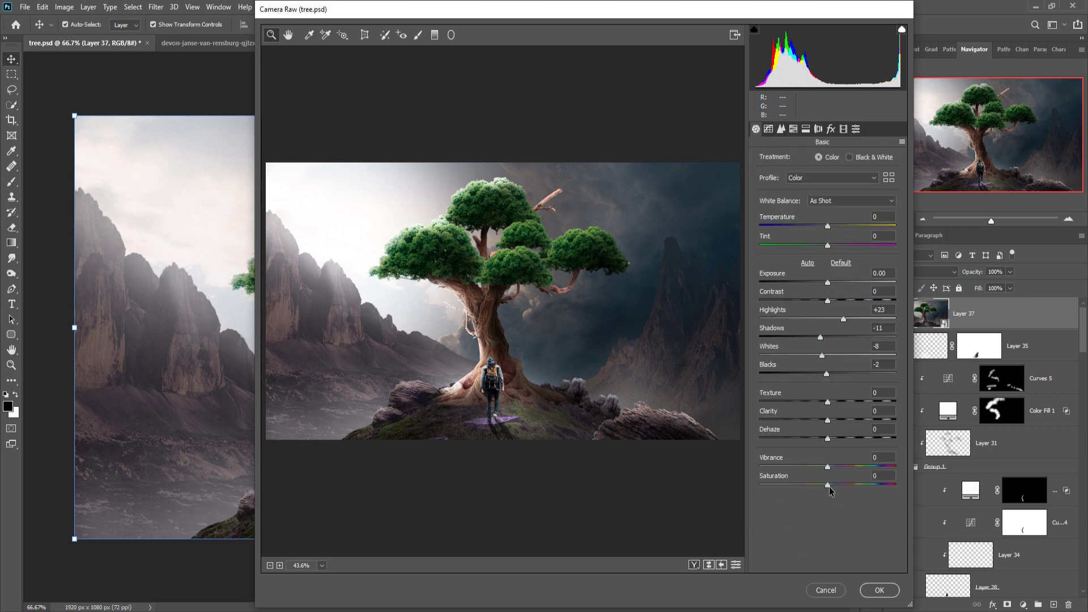
left_click_drag(828, 486, 834, 485)
left_click(793, 129)
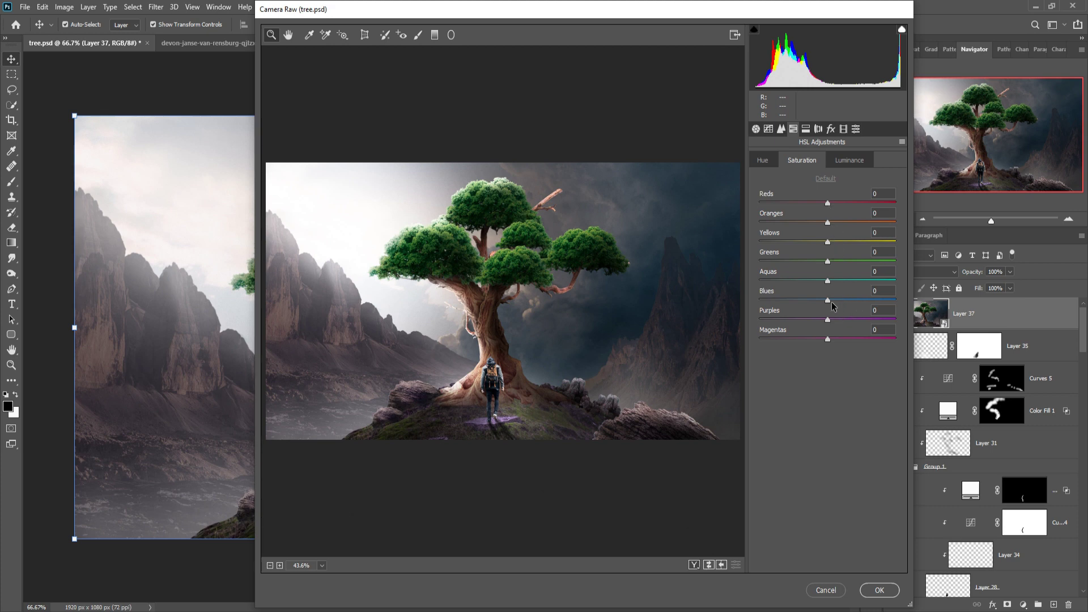
left_click_drag(832, 302, 842, 301)
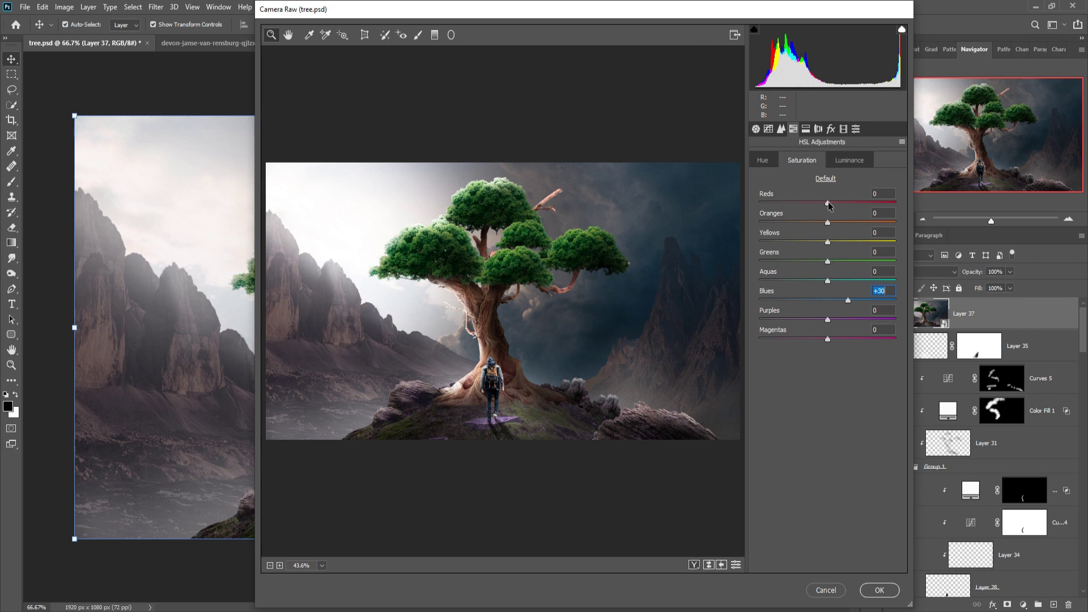
left_click_drag(828, 206, 825, 206)
left_click_drag(827, 223, 824, 222)
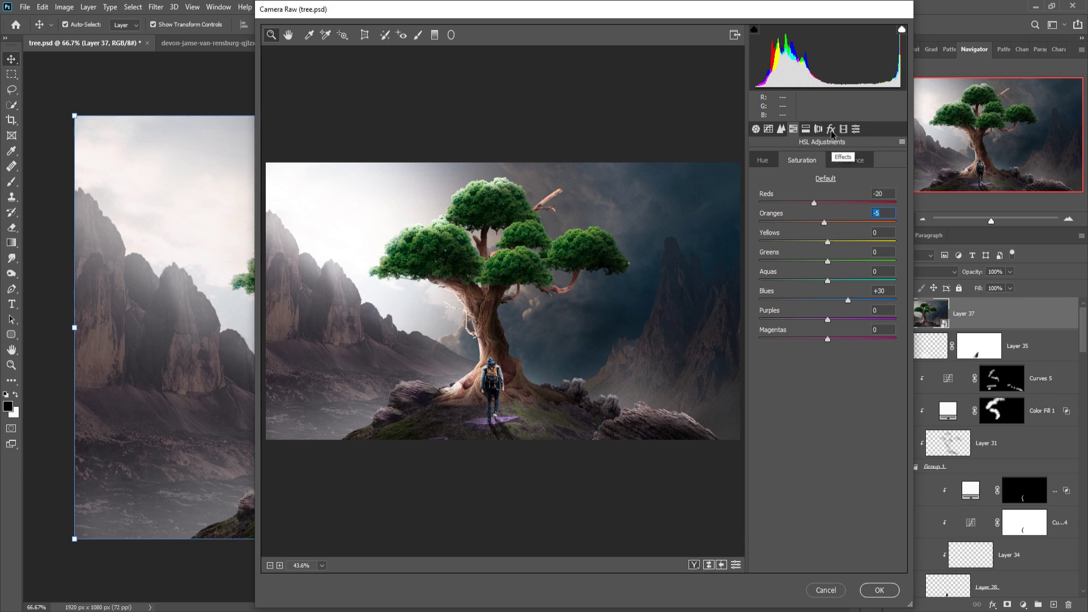
Split-tone highlights to hue 51, saturation 7 and shadows to hue 201, saturation 11, then apply
left_click(805, 129)
mouse_move(760, 177)
left_mouse_down()
mouse_move(780, 187)
mouse_move(766, 196)
left_mouse_up()
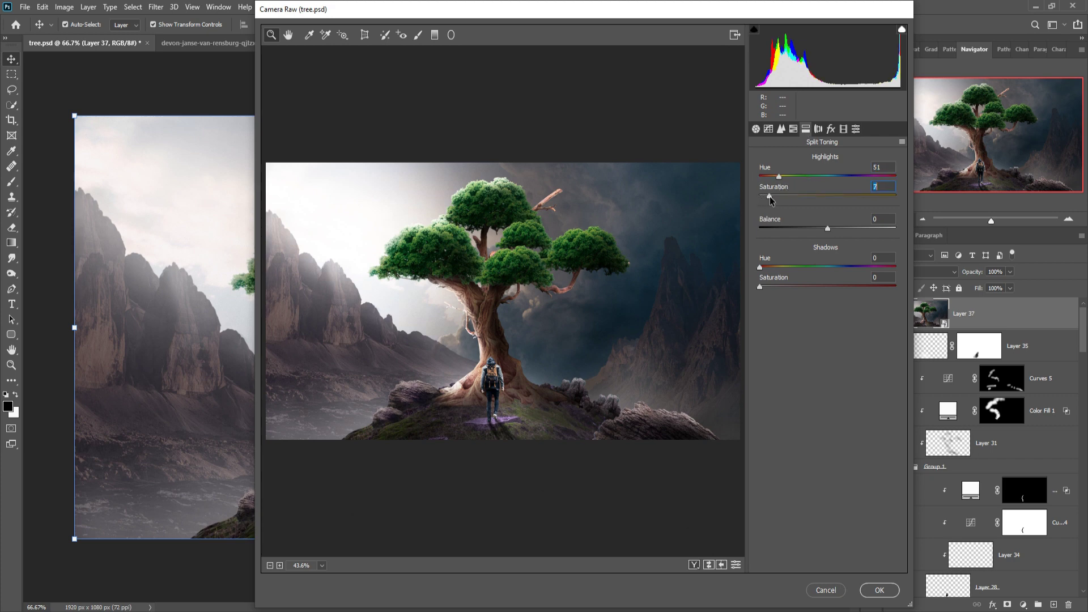
left_click_drag(760, 267, 846, 268)
left_click_drag(763, 285, 768, 286)
left_click_drag(846, 267, 838, 268)
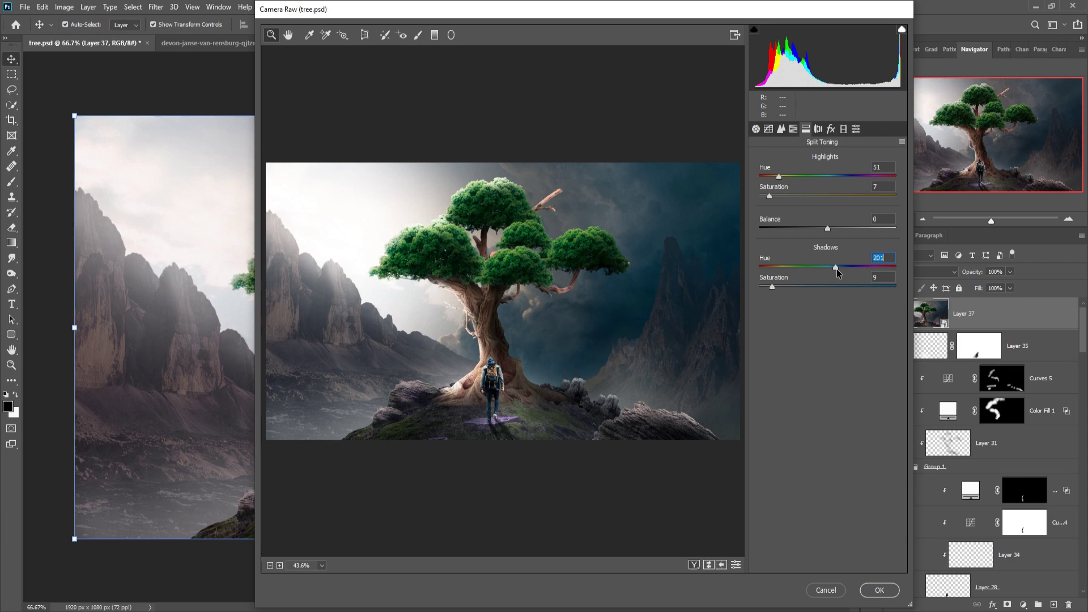
left_click_drag(770, 287, 775, 287)
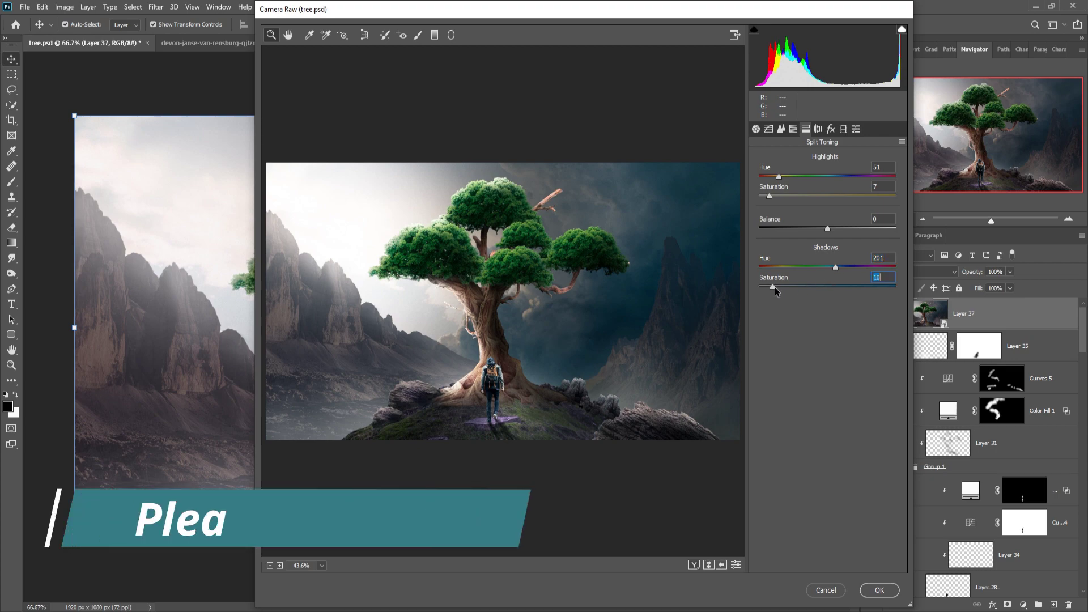
left_click(879, 589)
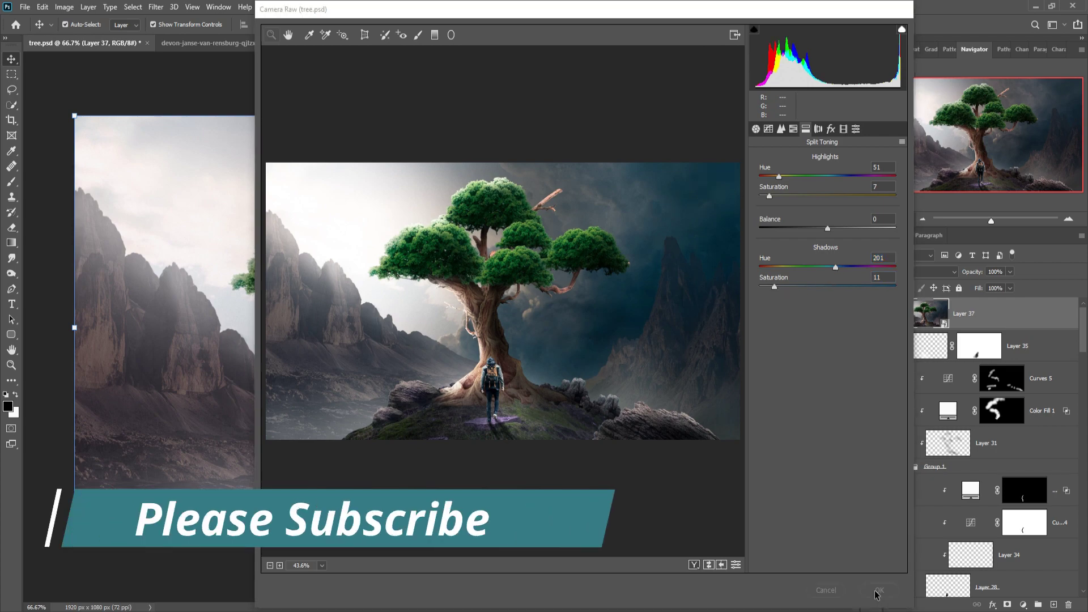